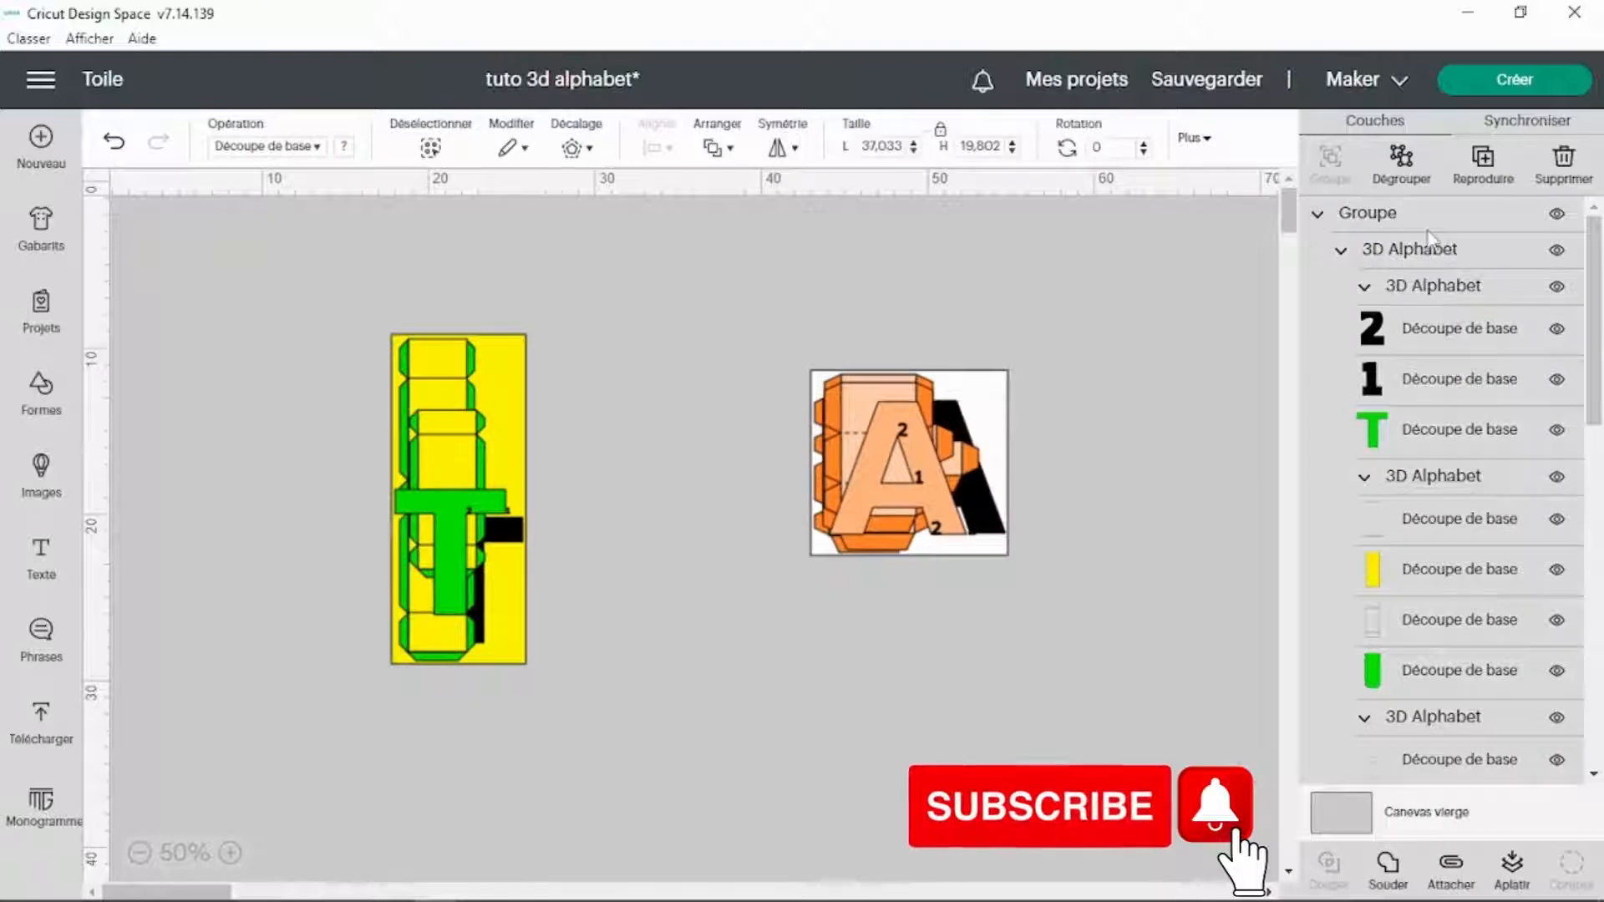
Ungroup the T and A designs, and send the T to the back, well clear of the A.
left_click(1409, 170)
left_click_drag(460, 552, 1186, 618)
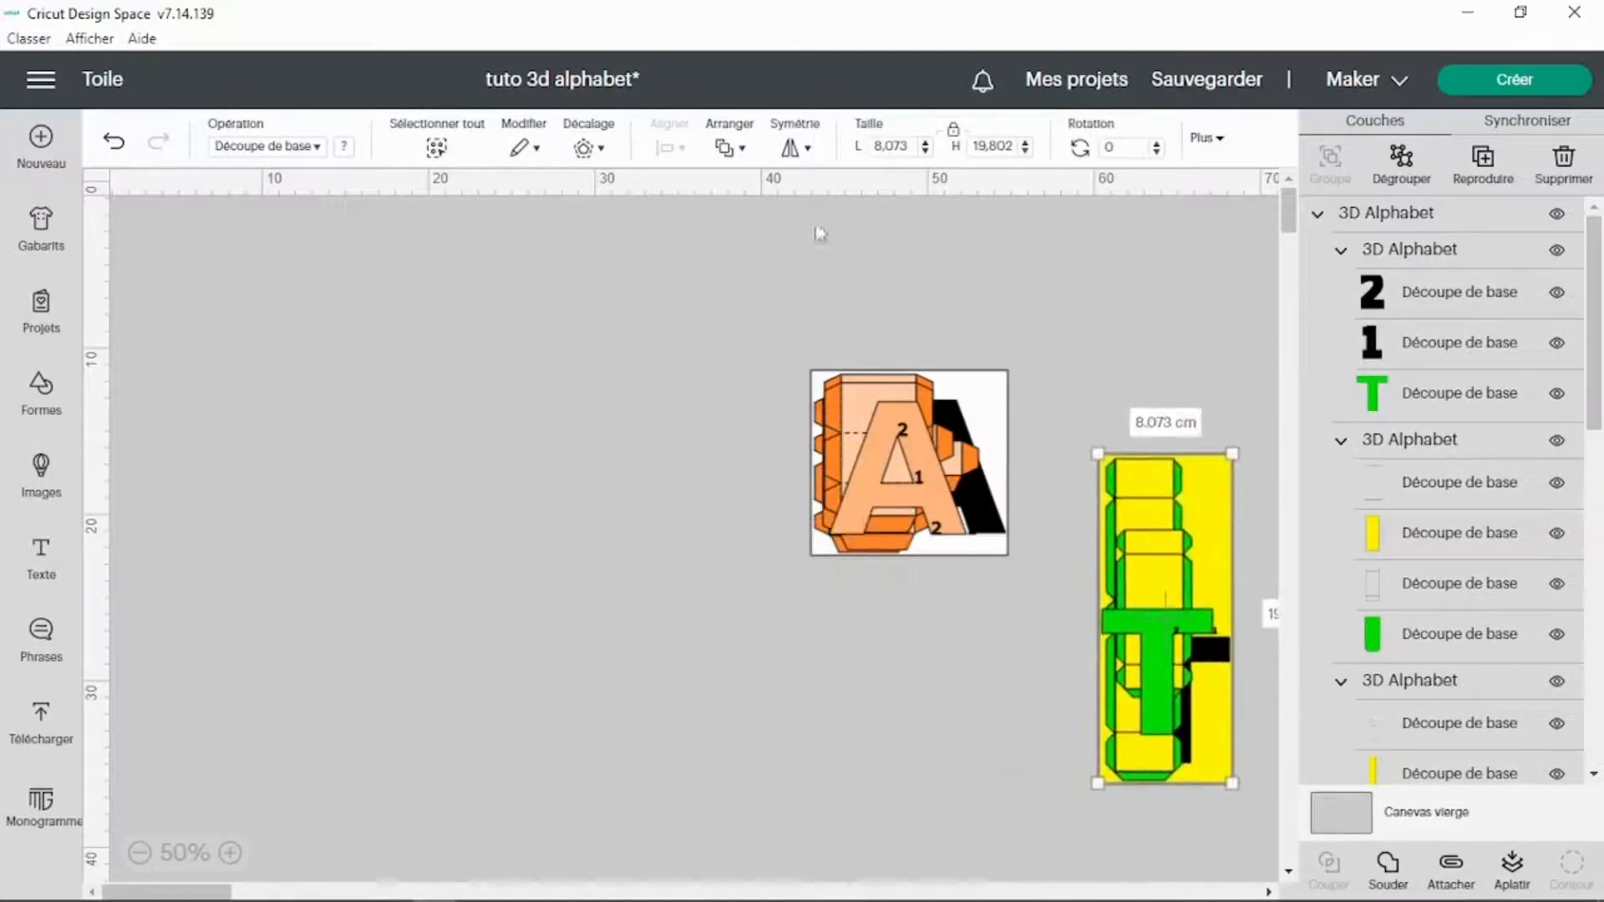
left_click(746, 153)
left_click(814, 273)
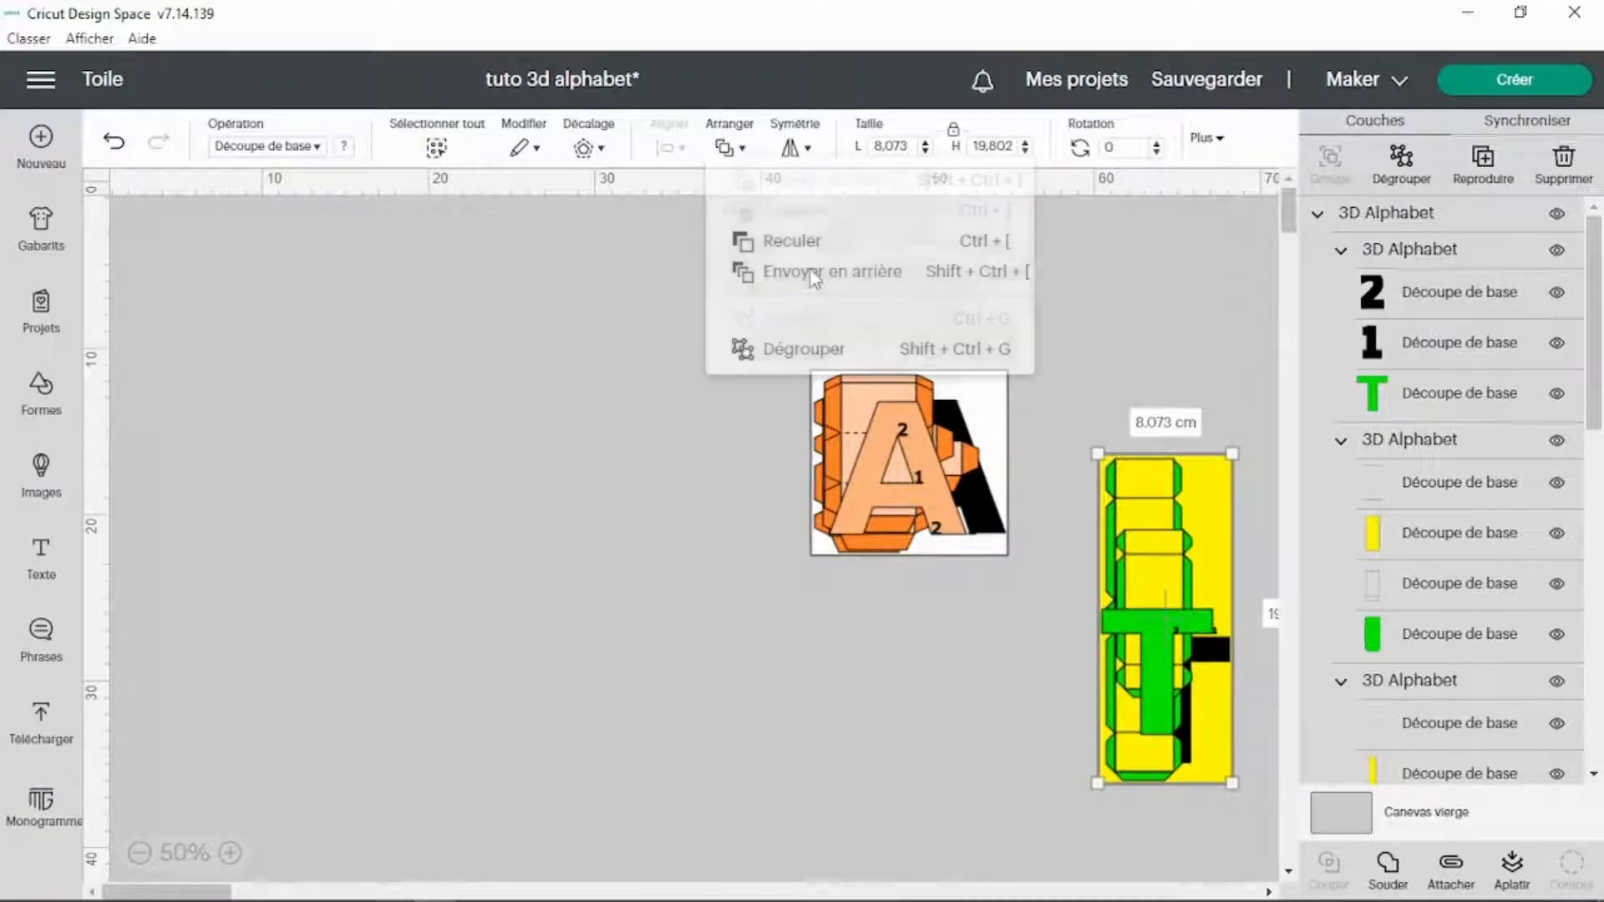
left_click_drag(920, 476, 912, 442)
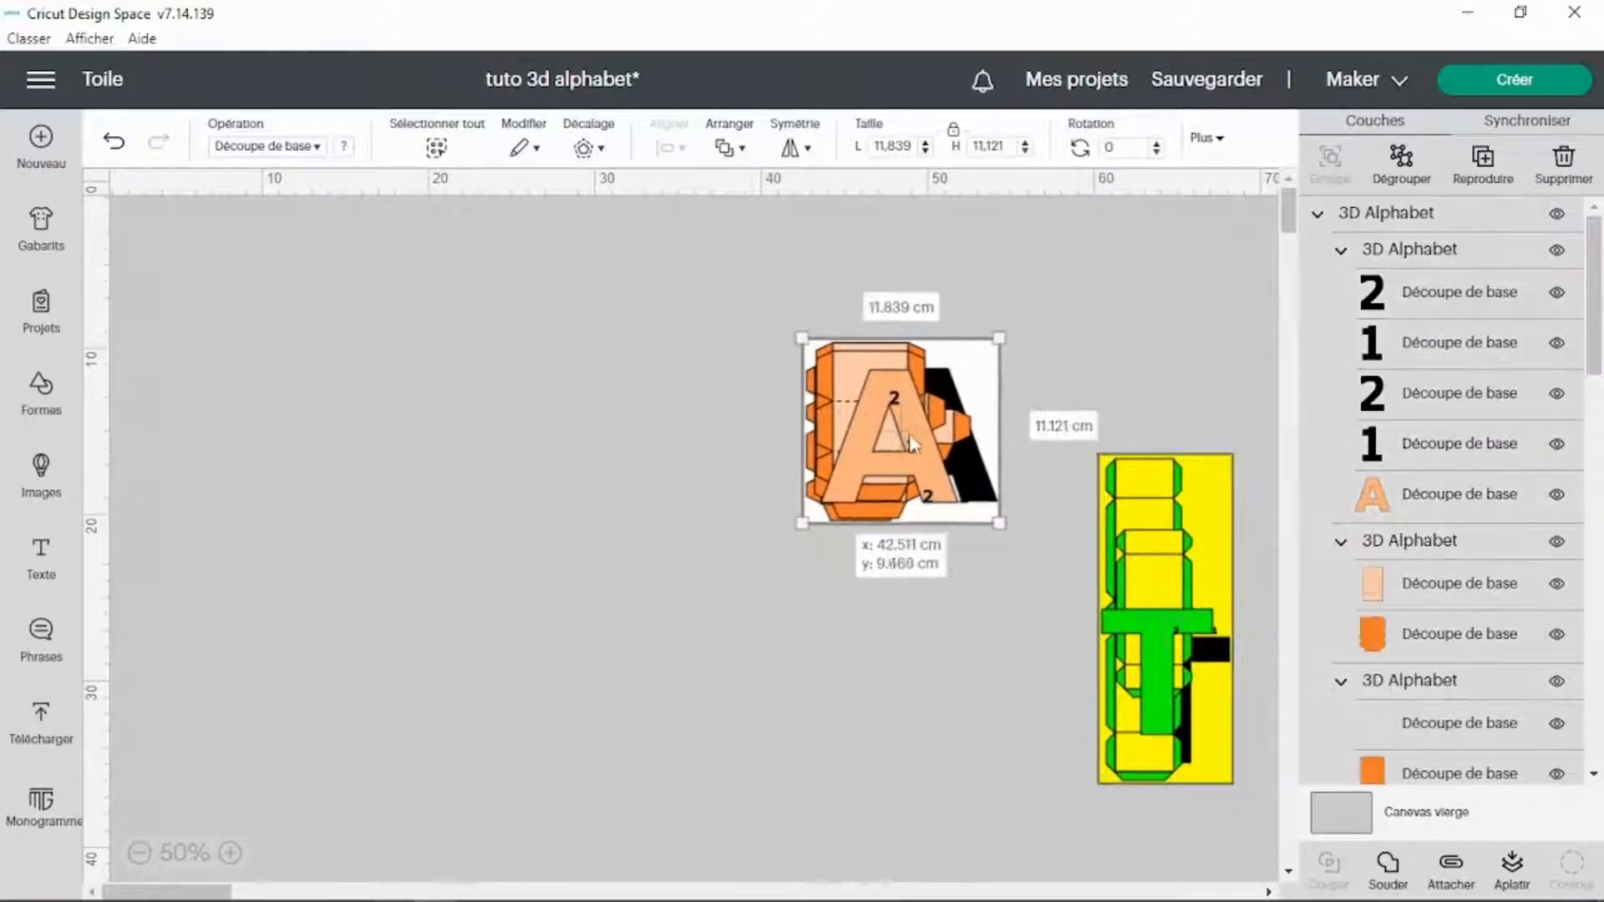
left_click_drag(1131, 601, 1291, 707)
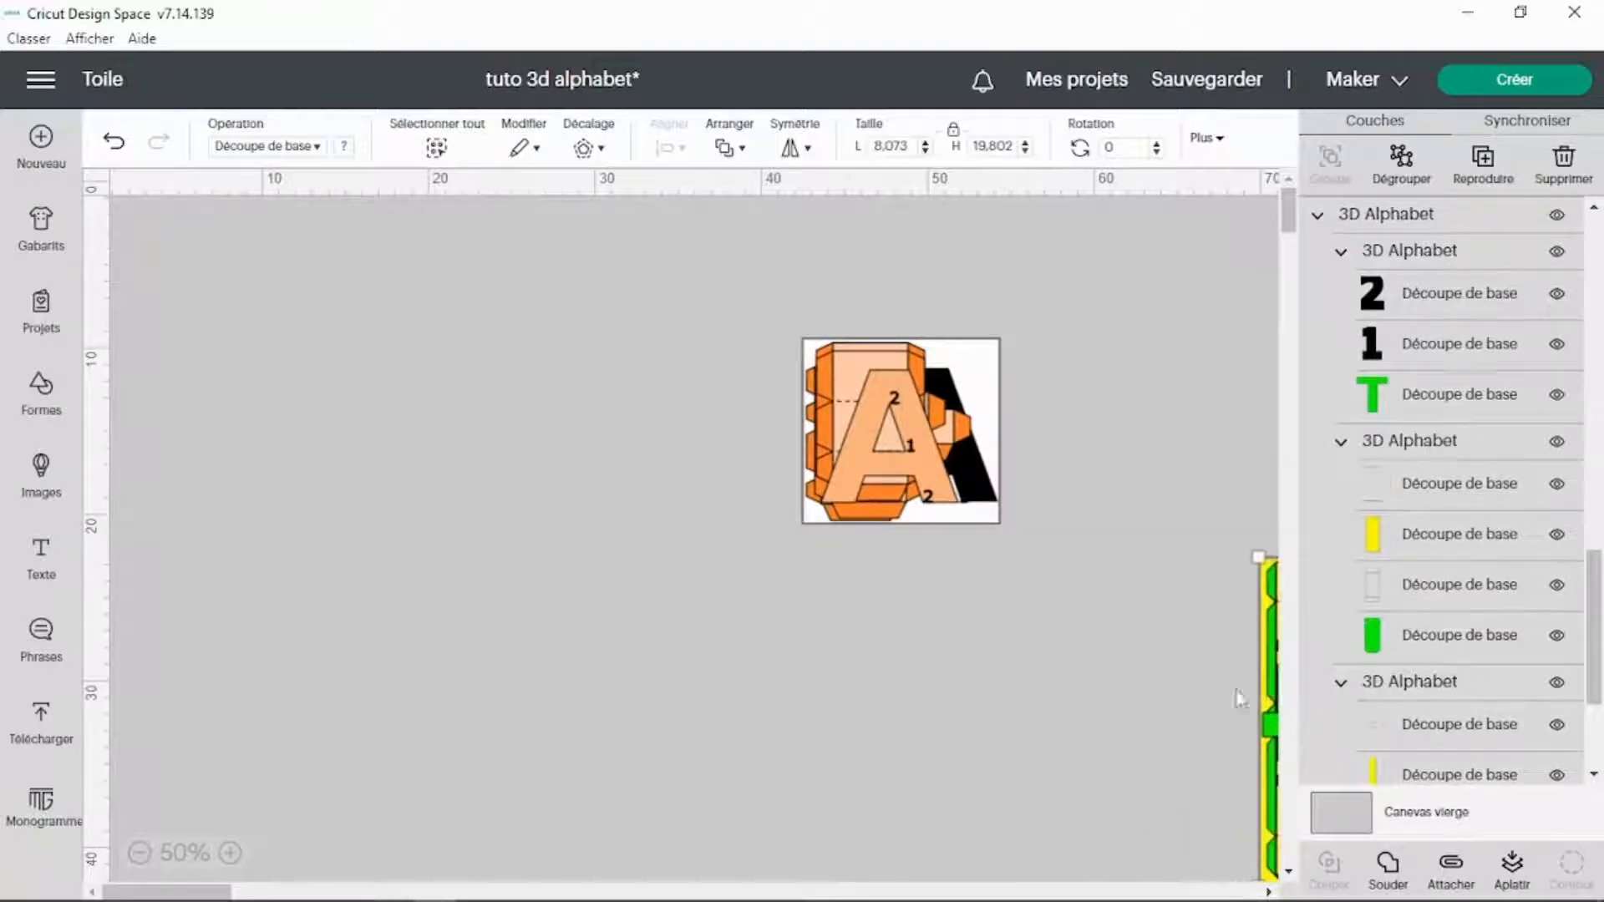
Delete the white background rectangle layer from the A design.
left_click_drag(916, 445, 842, 463)
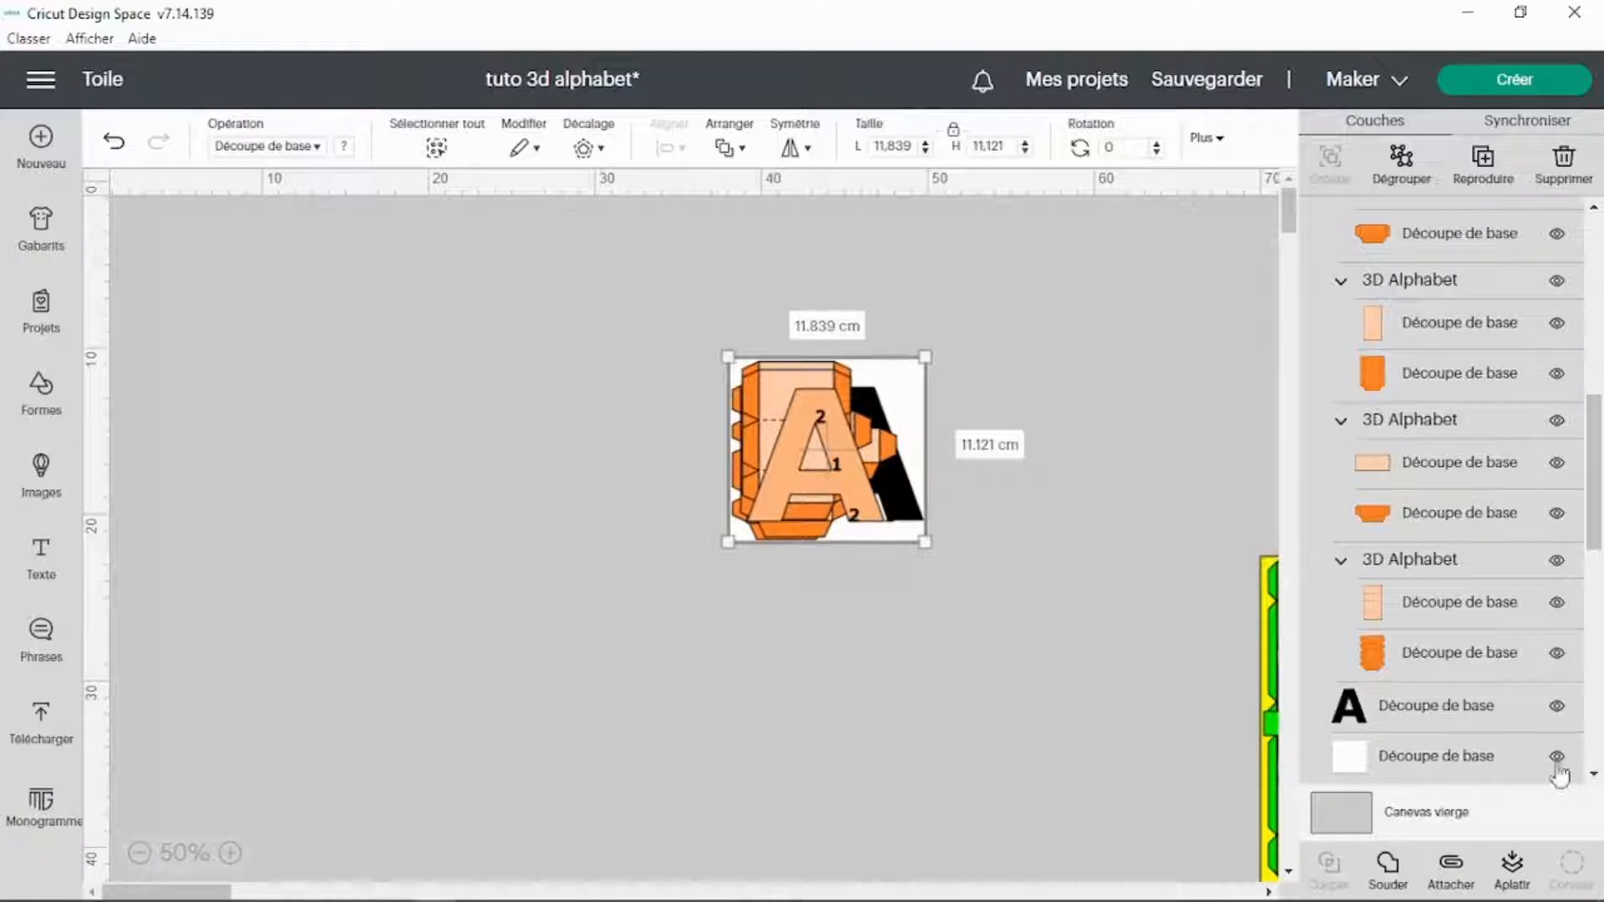
left_click(1502, 755)
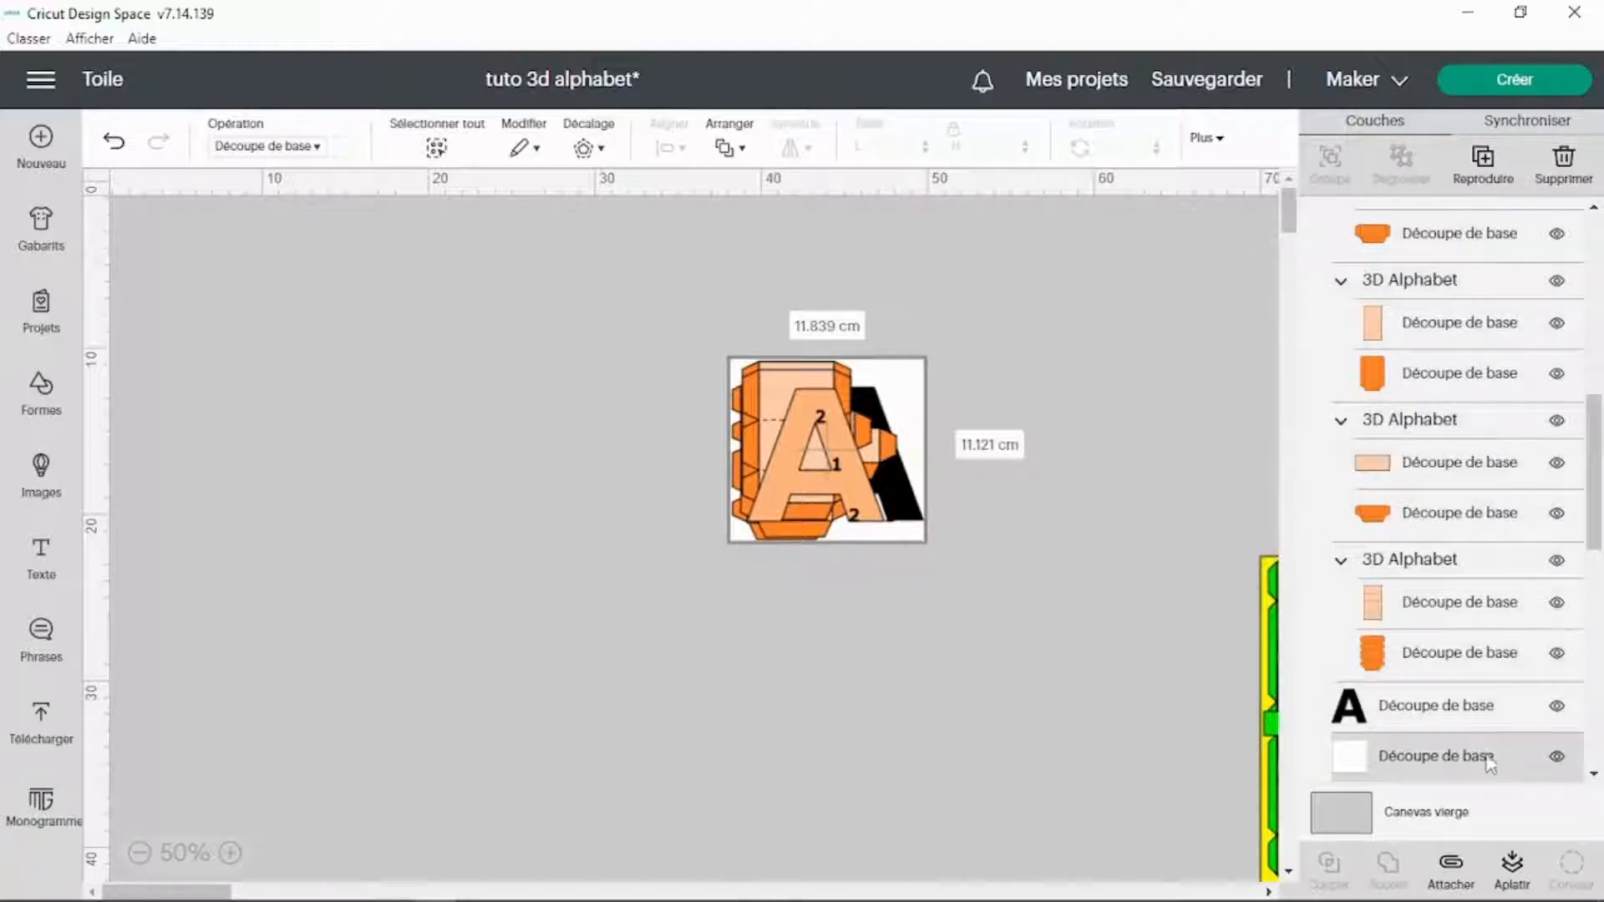
left_click(1566, 163)
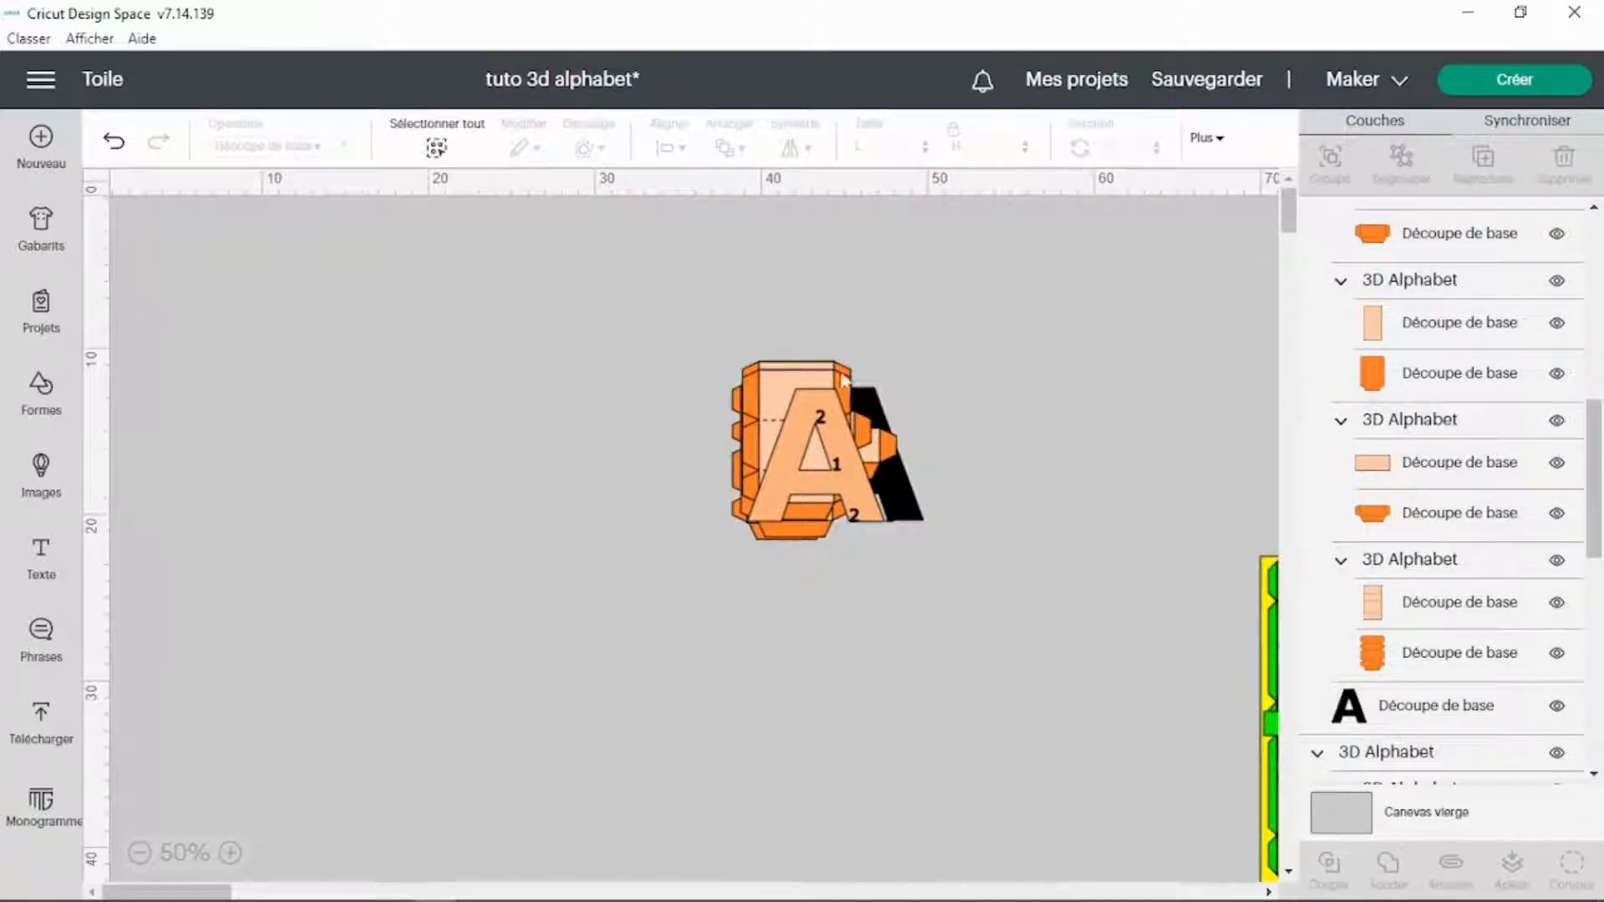
Reposition the A design near the middle of the canvas.
left_click_drag(770, 499, 658, 531)
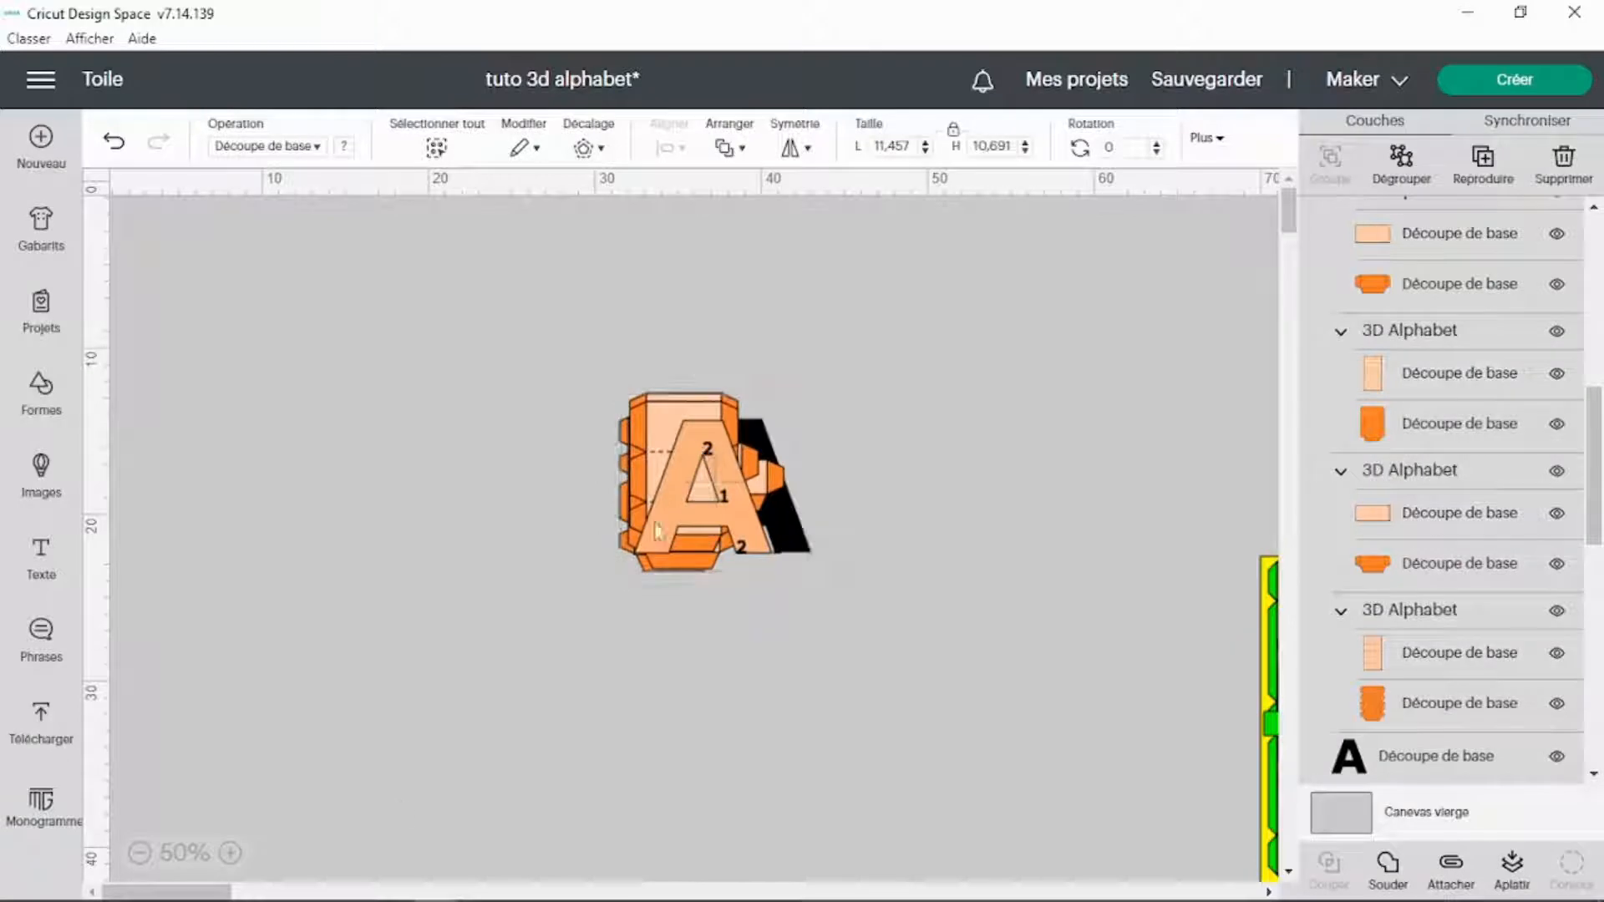
left_click(229, 854)
left_click(228, 854)
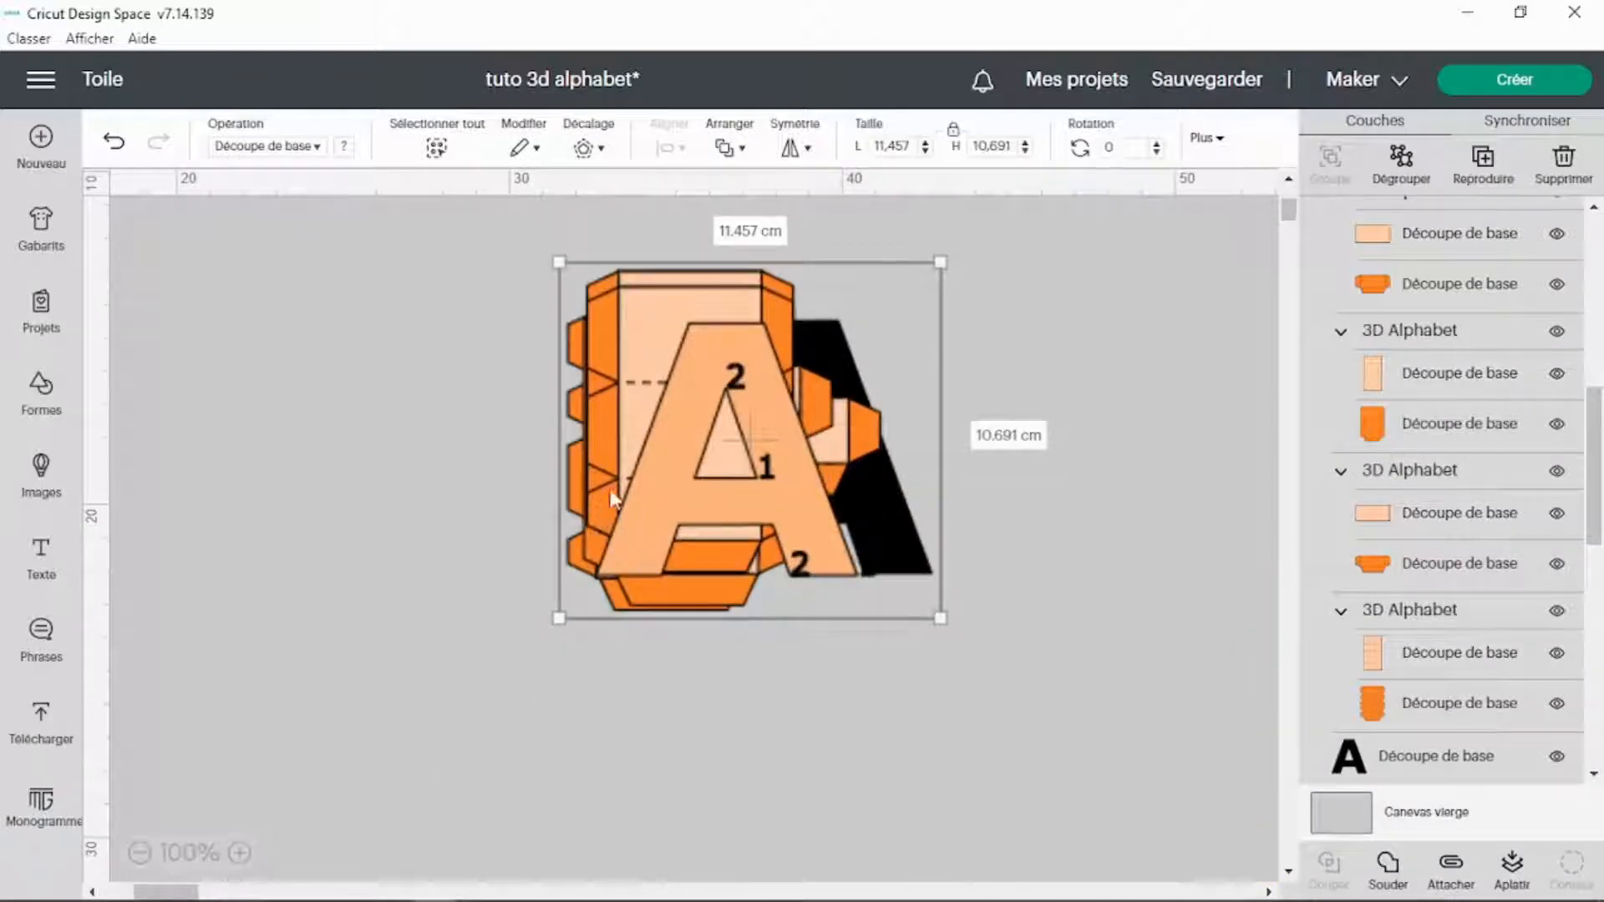
left_click_drag(694, 466, 645, 563)
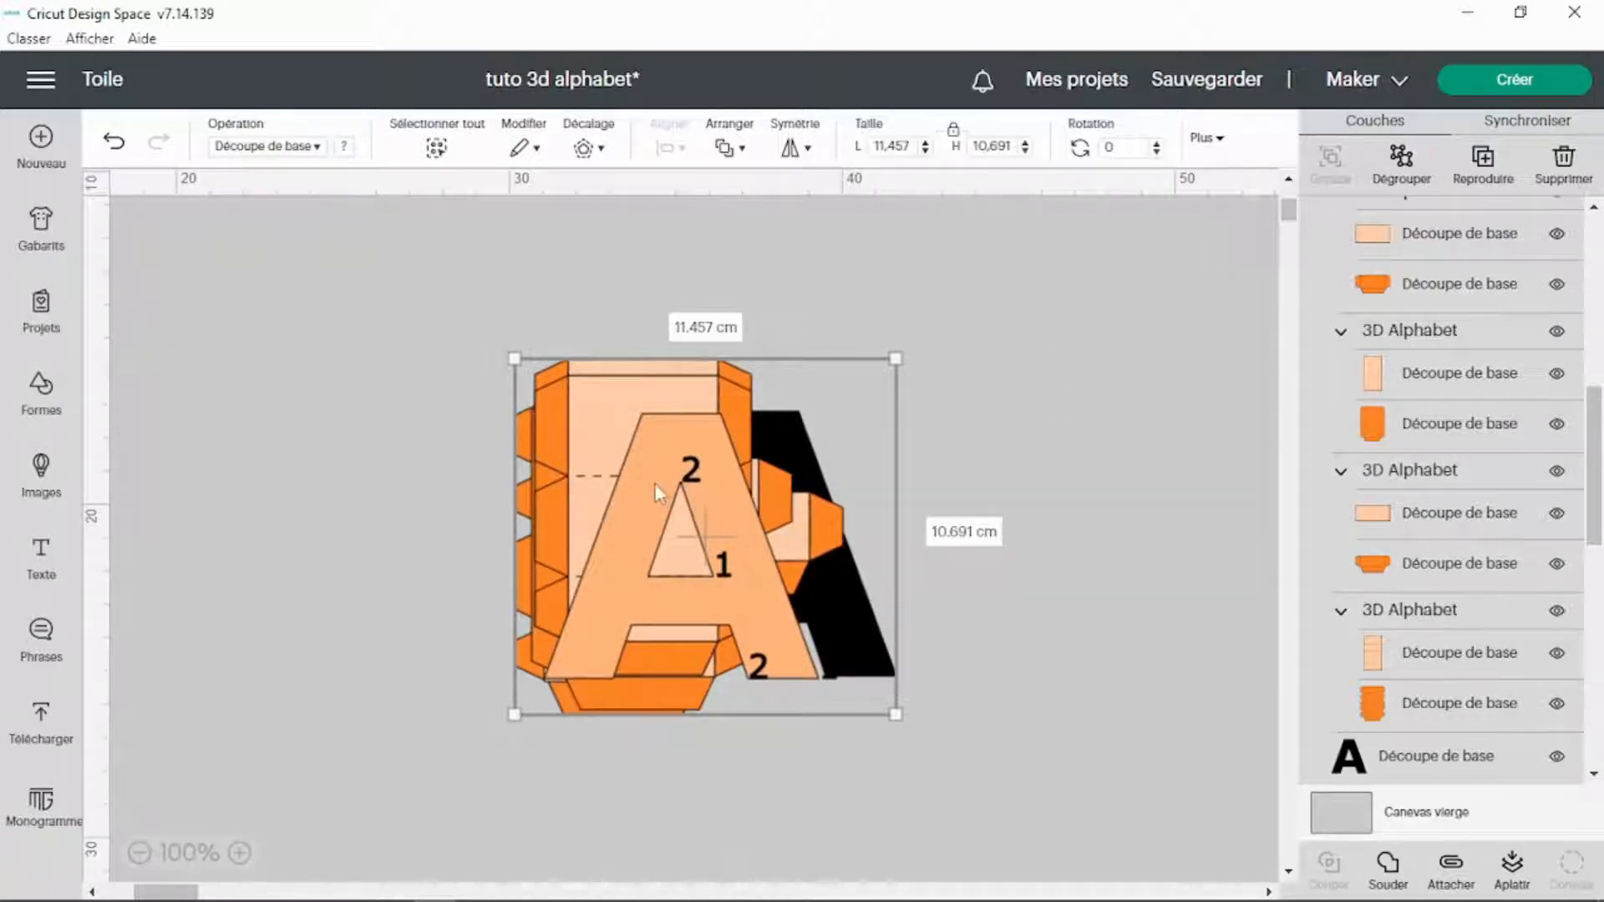
left_click_drag(654, 483, 683, 445)
left_click_drag(675, 568, 690, 604)
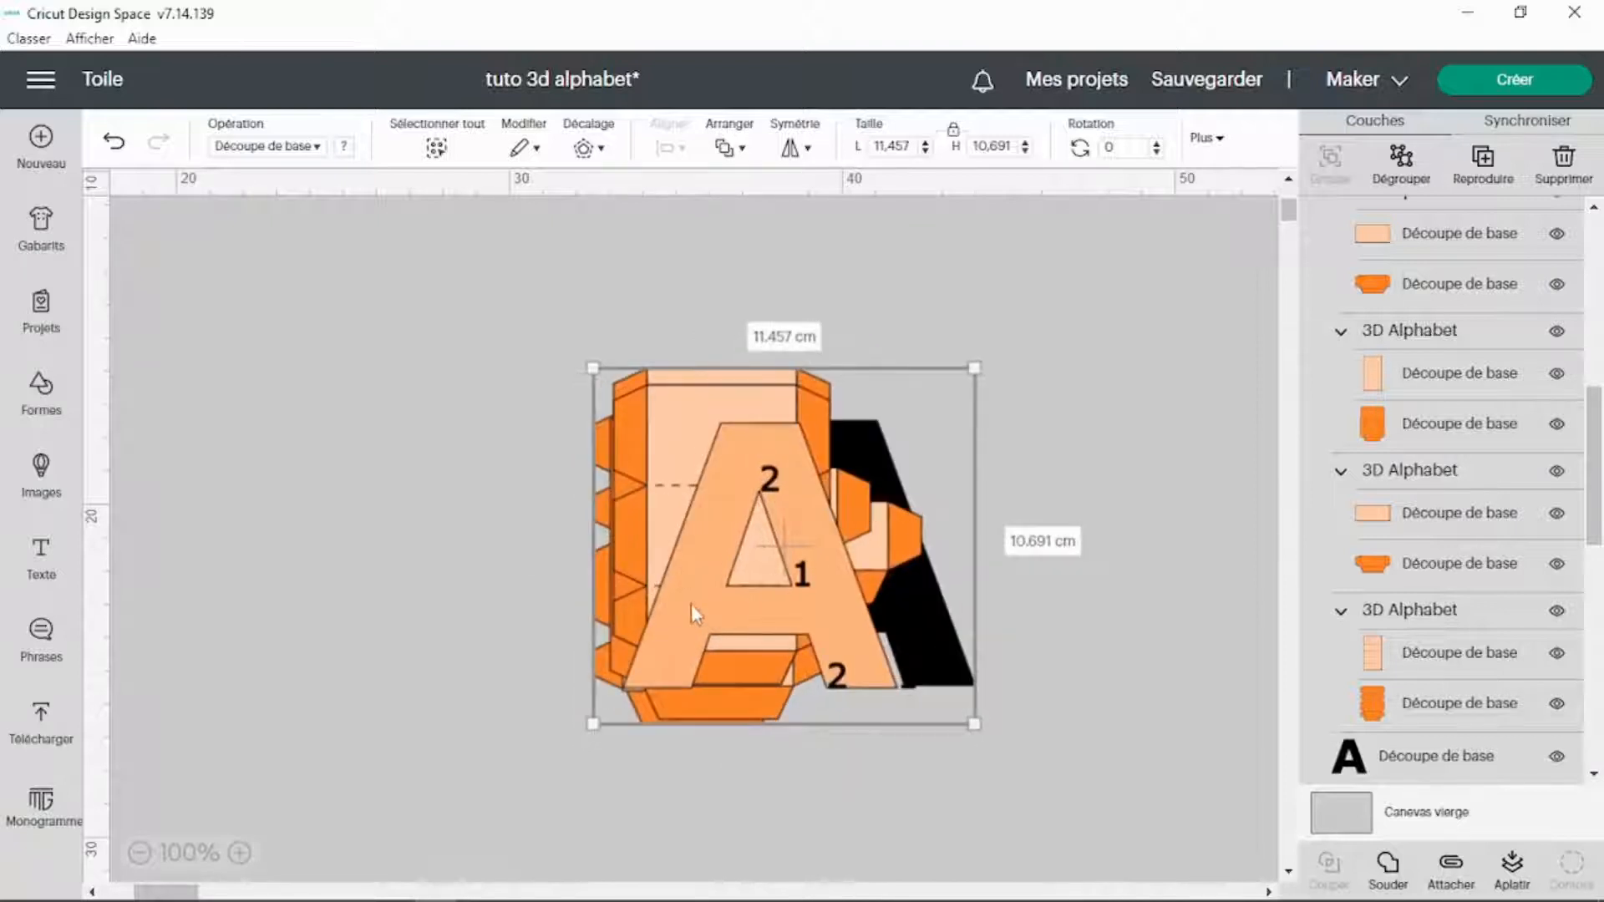
left_click_drag(685, 539, 735, 517)
Hide every layer of the A design except the light orange letter A.
scroll(1429, 432, "down", 2)
scroll(1428, 433, "up", 3)
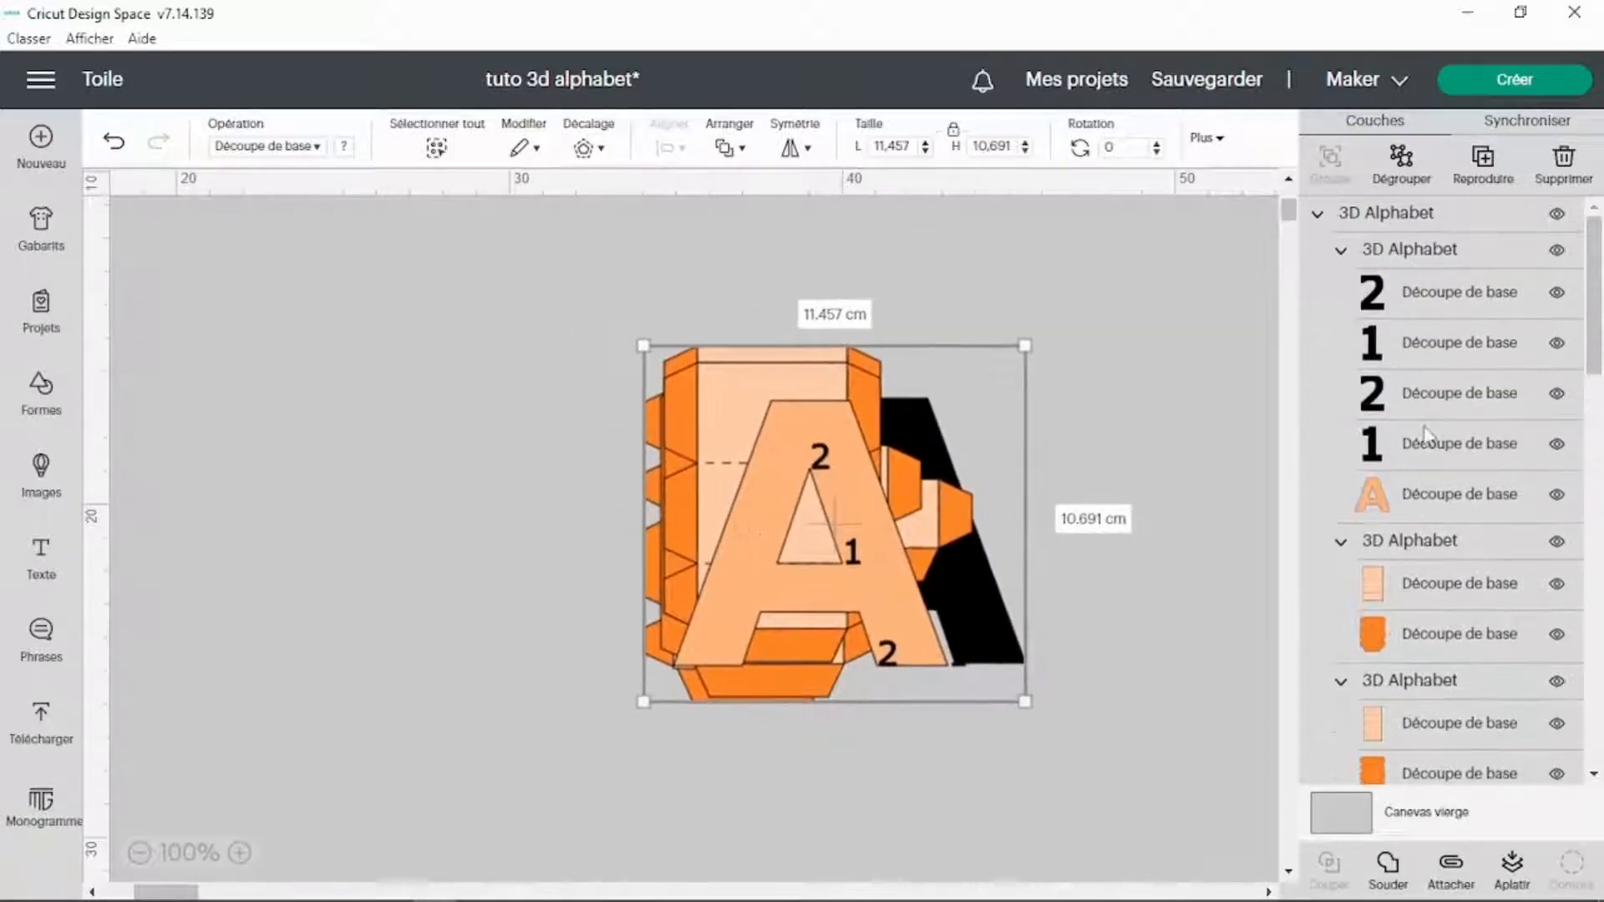
left_click(1557, 215)
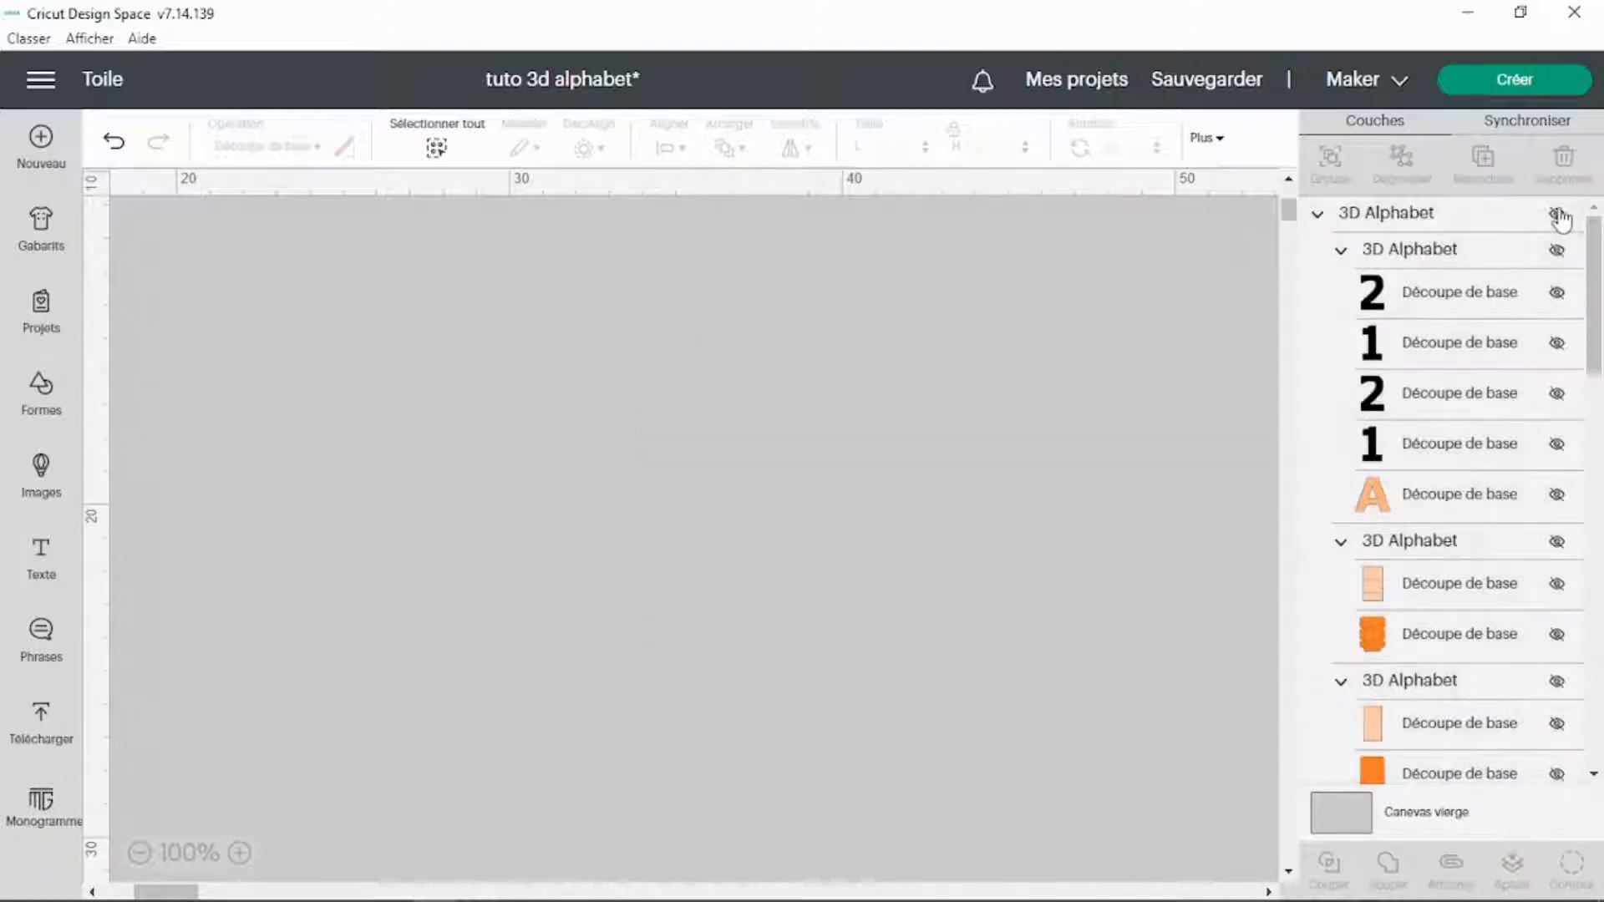
left_click(1558, 496)
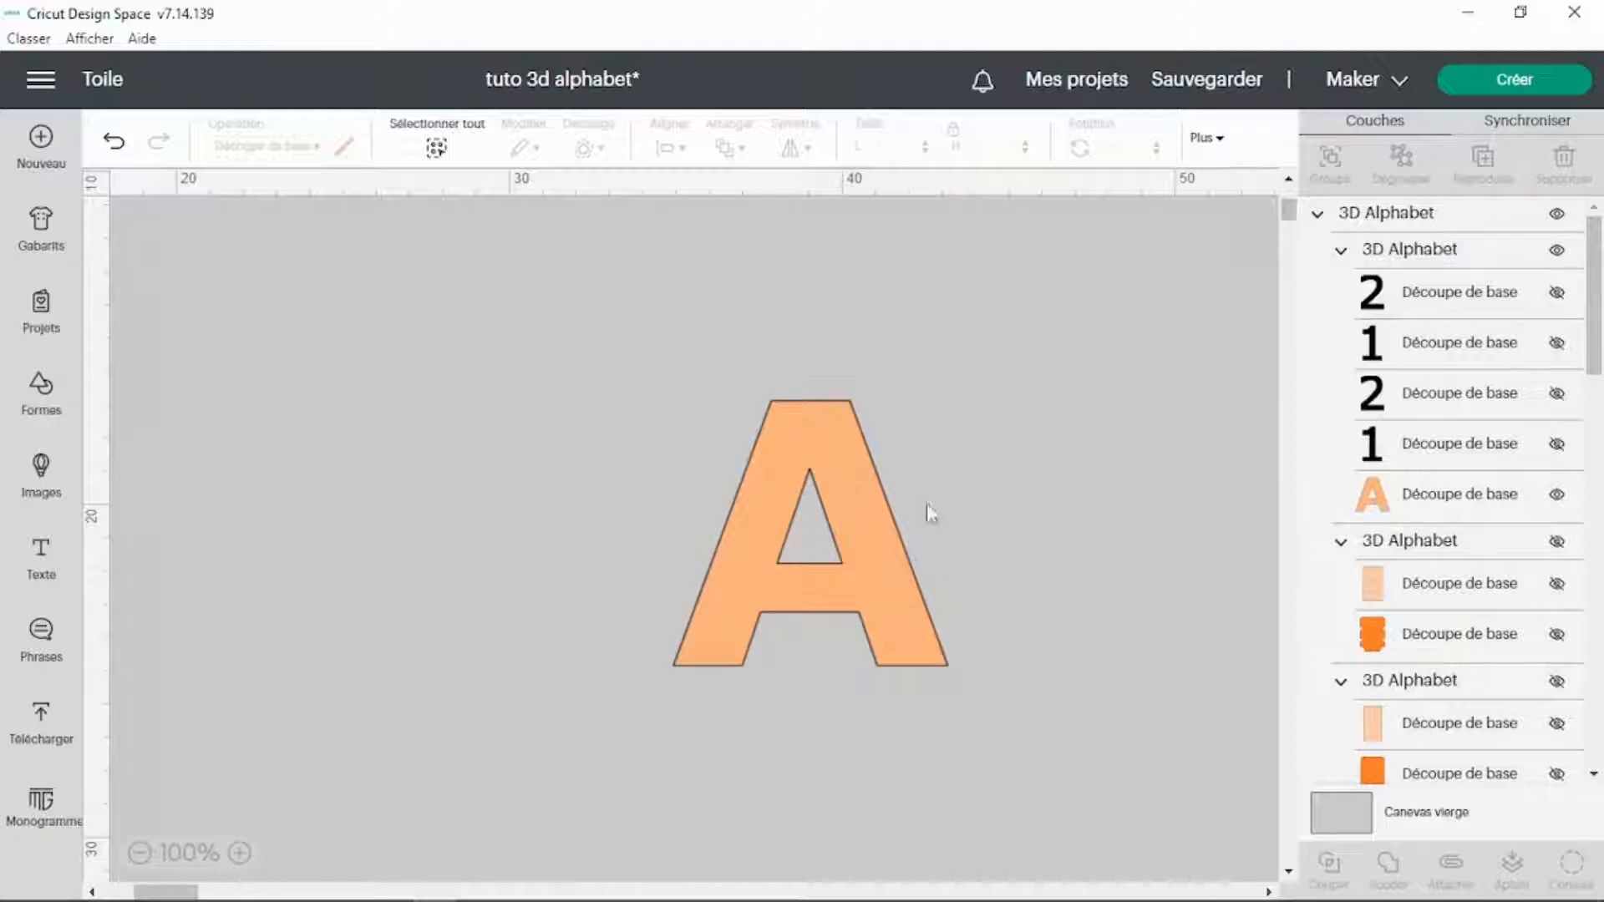
Set the letter A's height to 15 cm with its proportions locked and shift it back into view.
left_click(844, 474)
left_click_drag(864, 489, 867, 533)
double_click(990, 147)
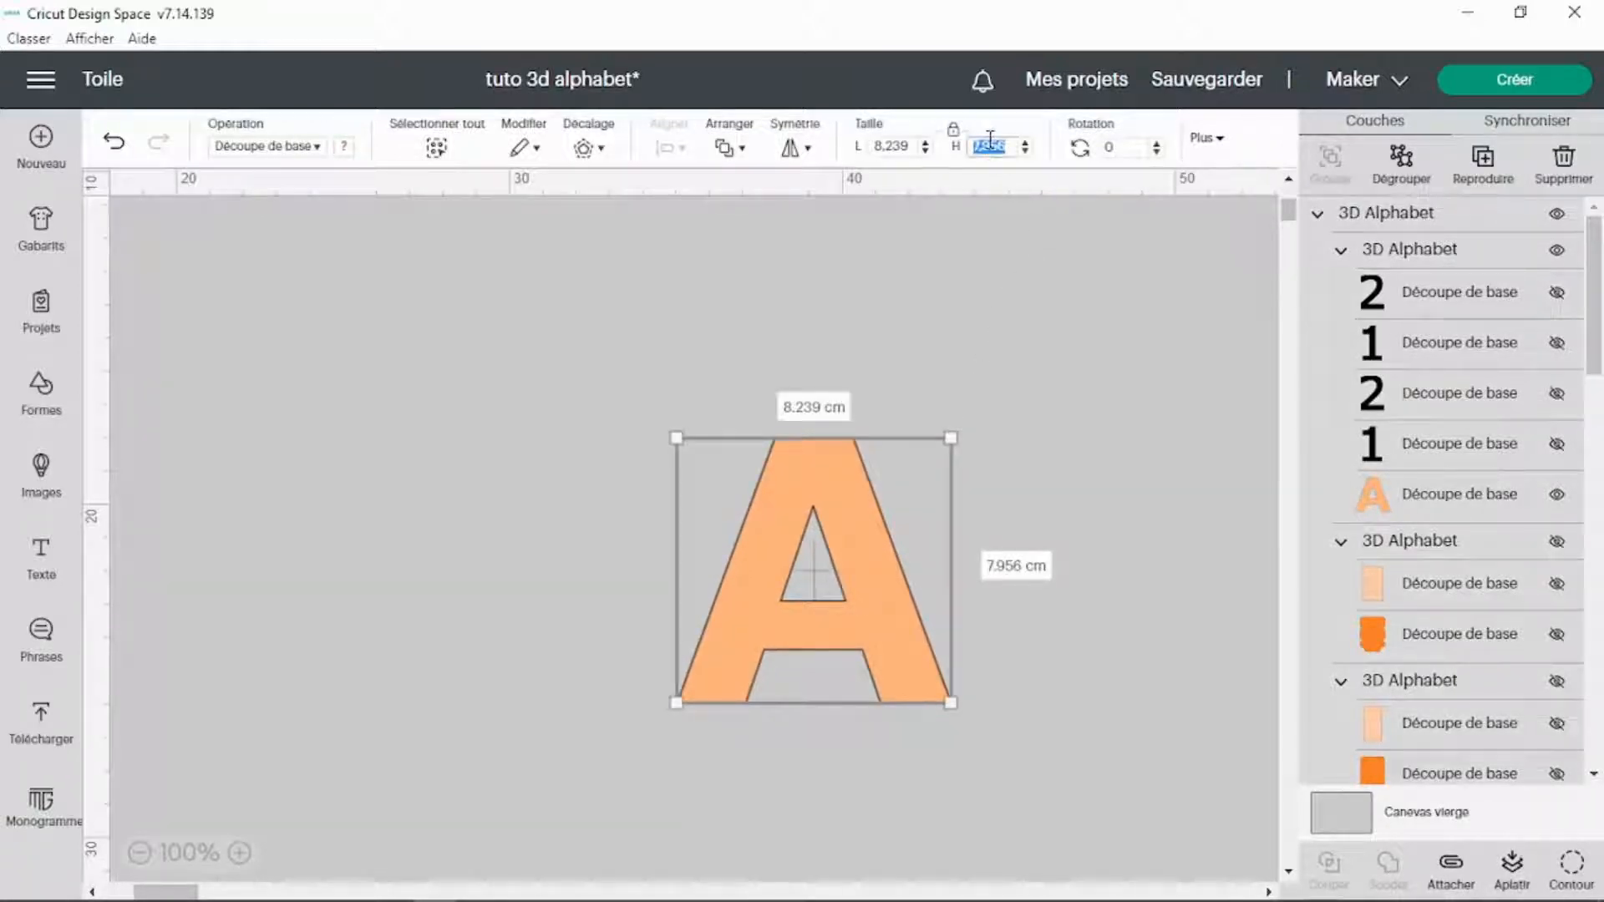
type("0")
type("5")
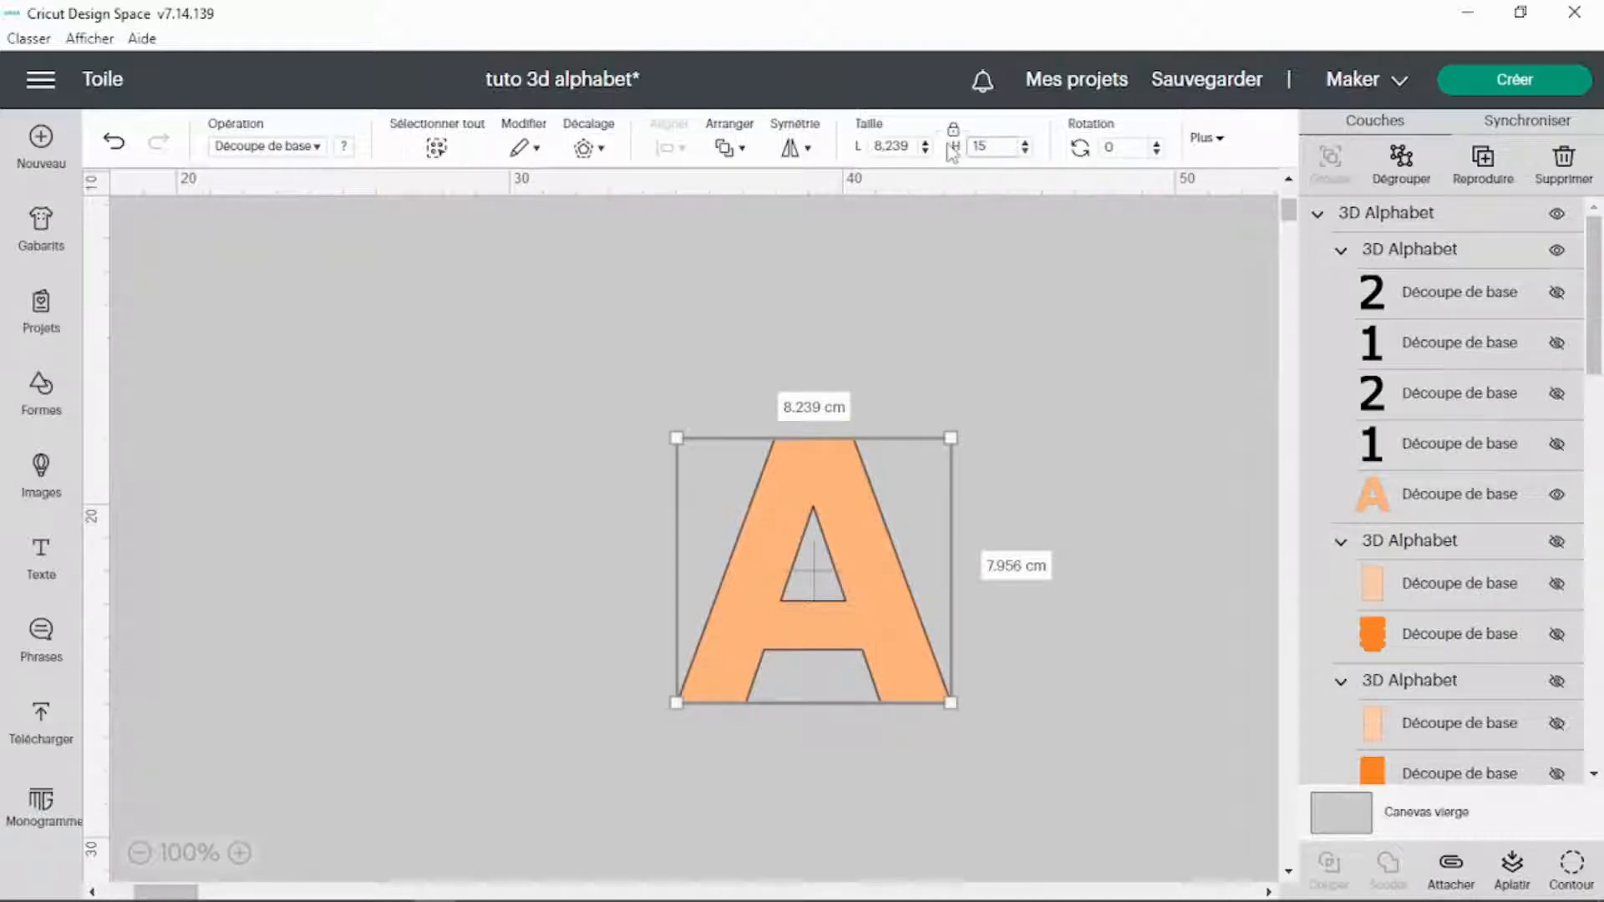
key("Return")
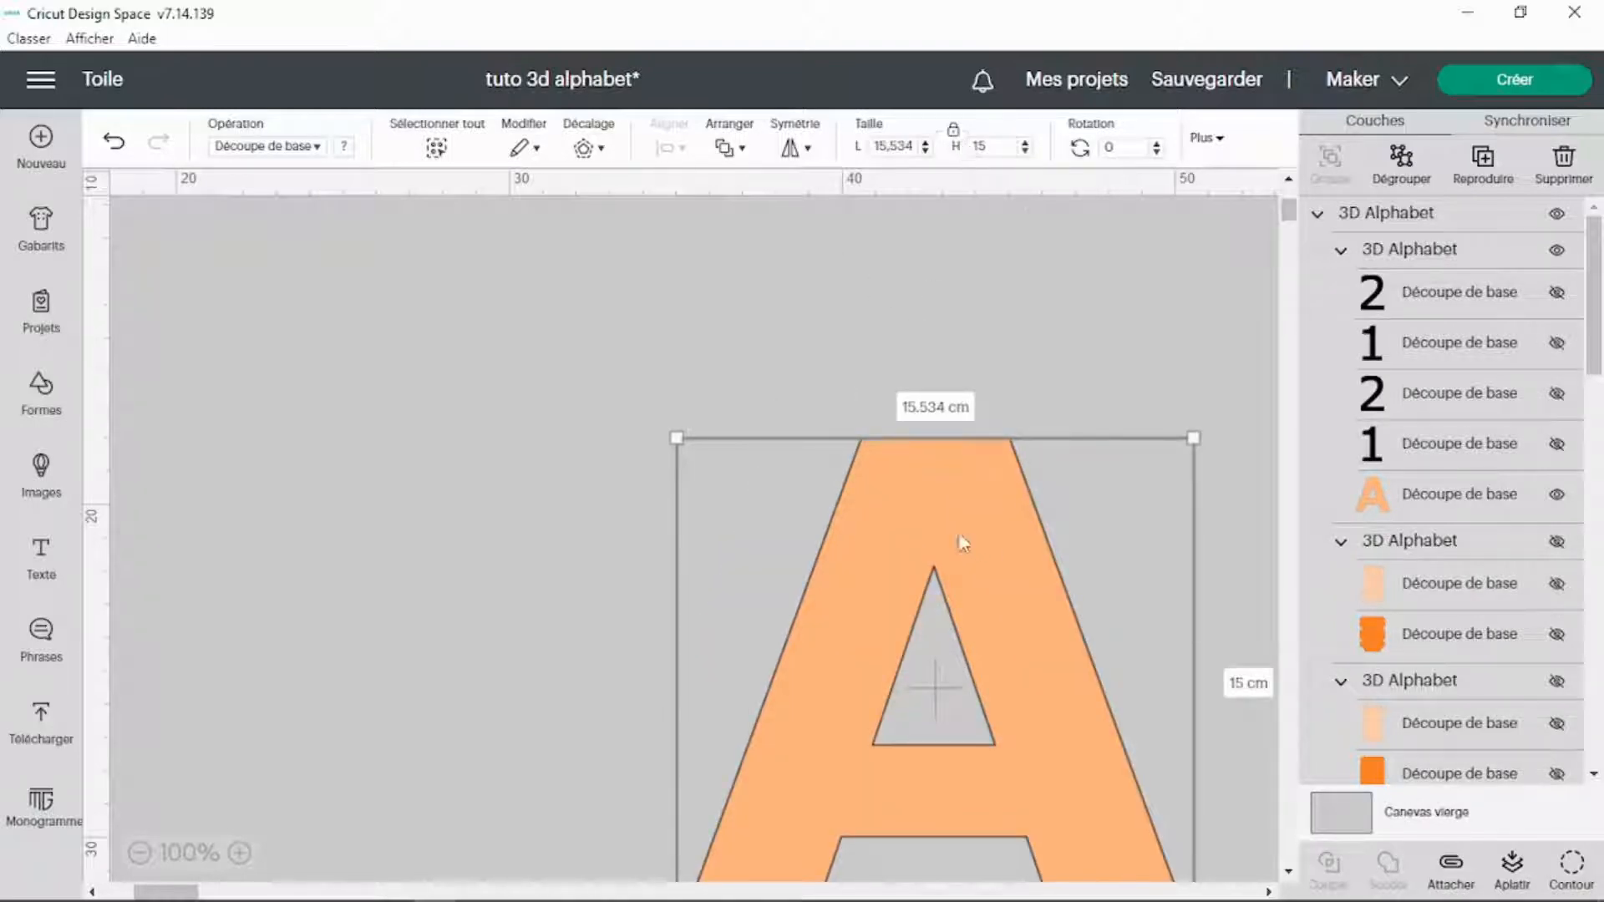
left_click_drag(963, 543, 920, 488)
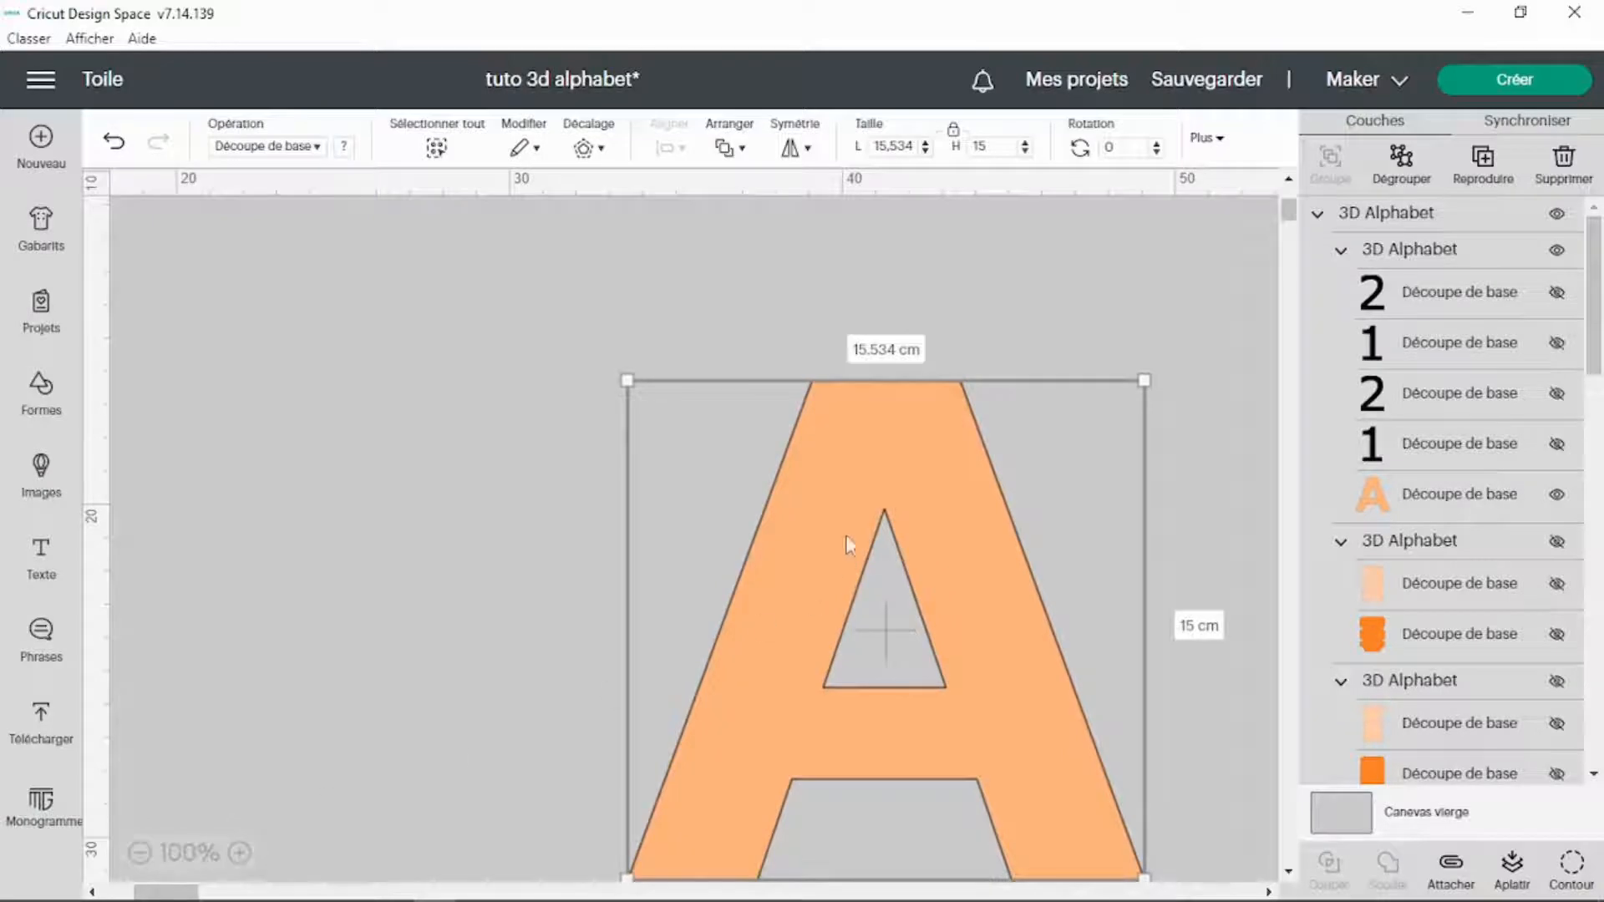
Show all the layers of the A design again.
left_click(1557, 217)
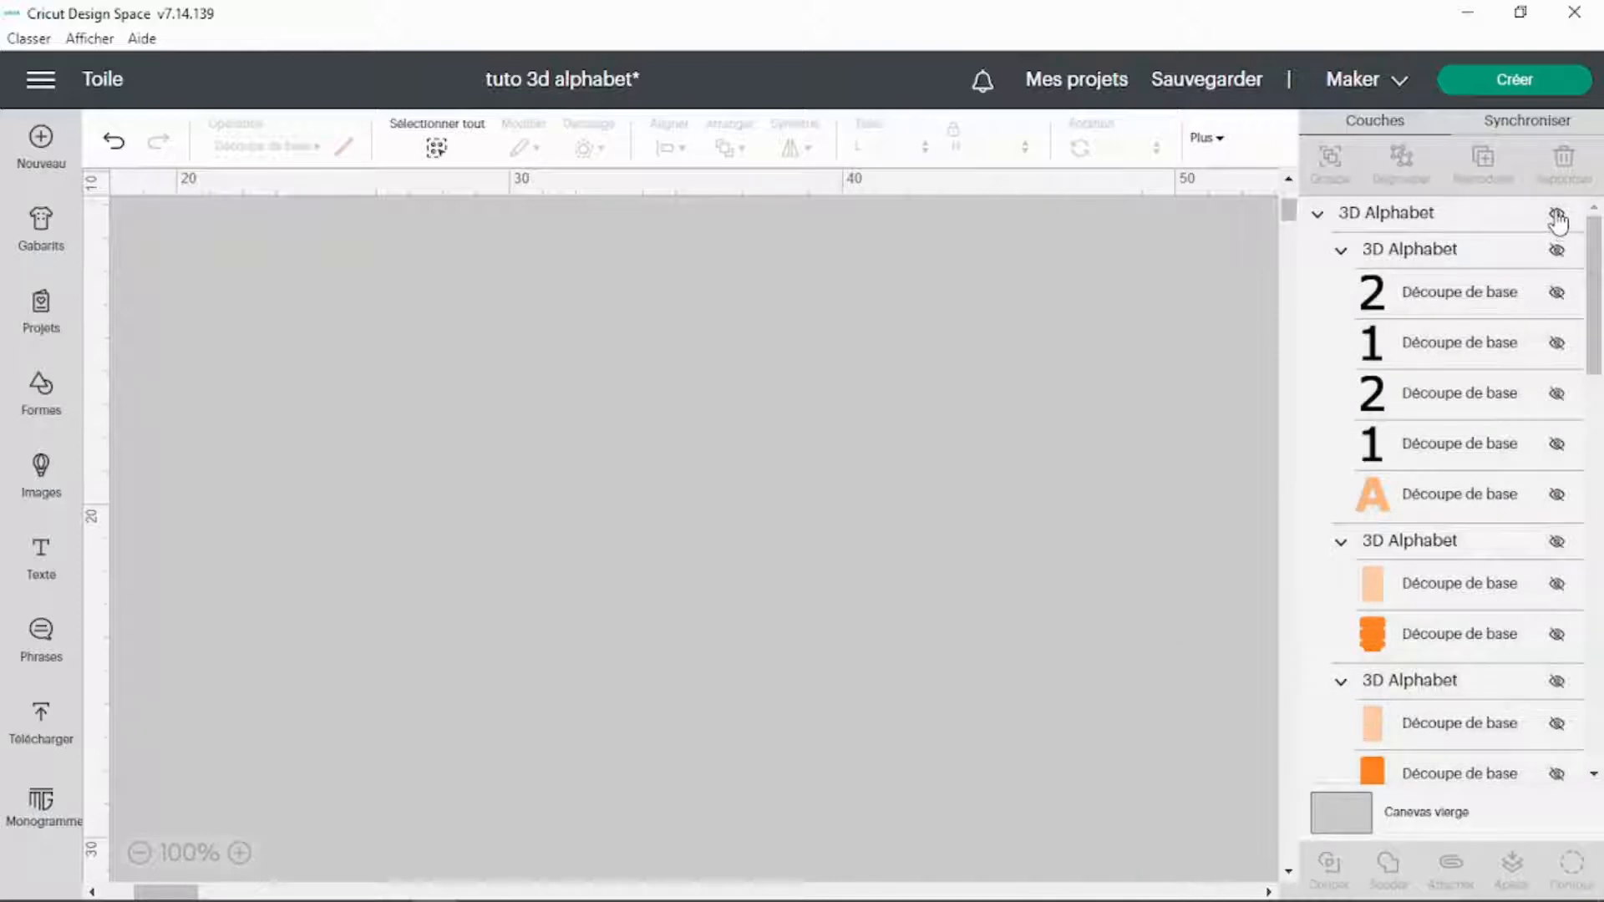
left_click(1556, 217)
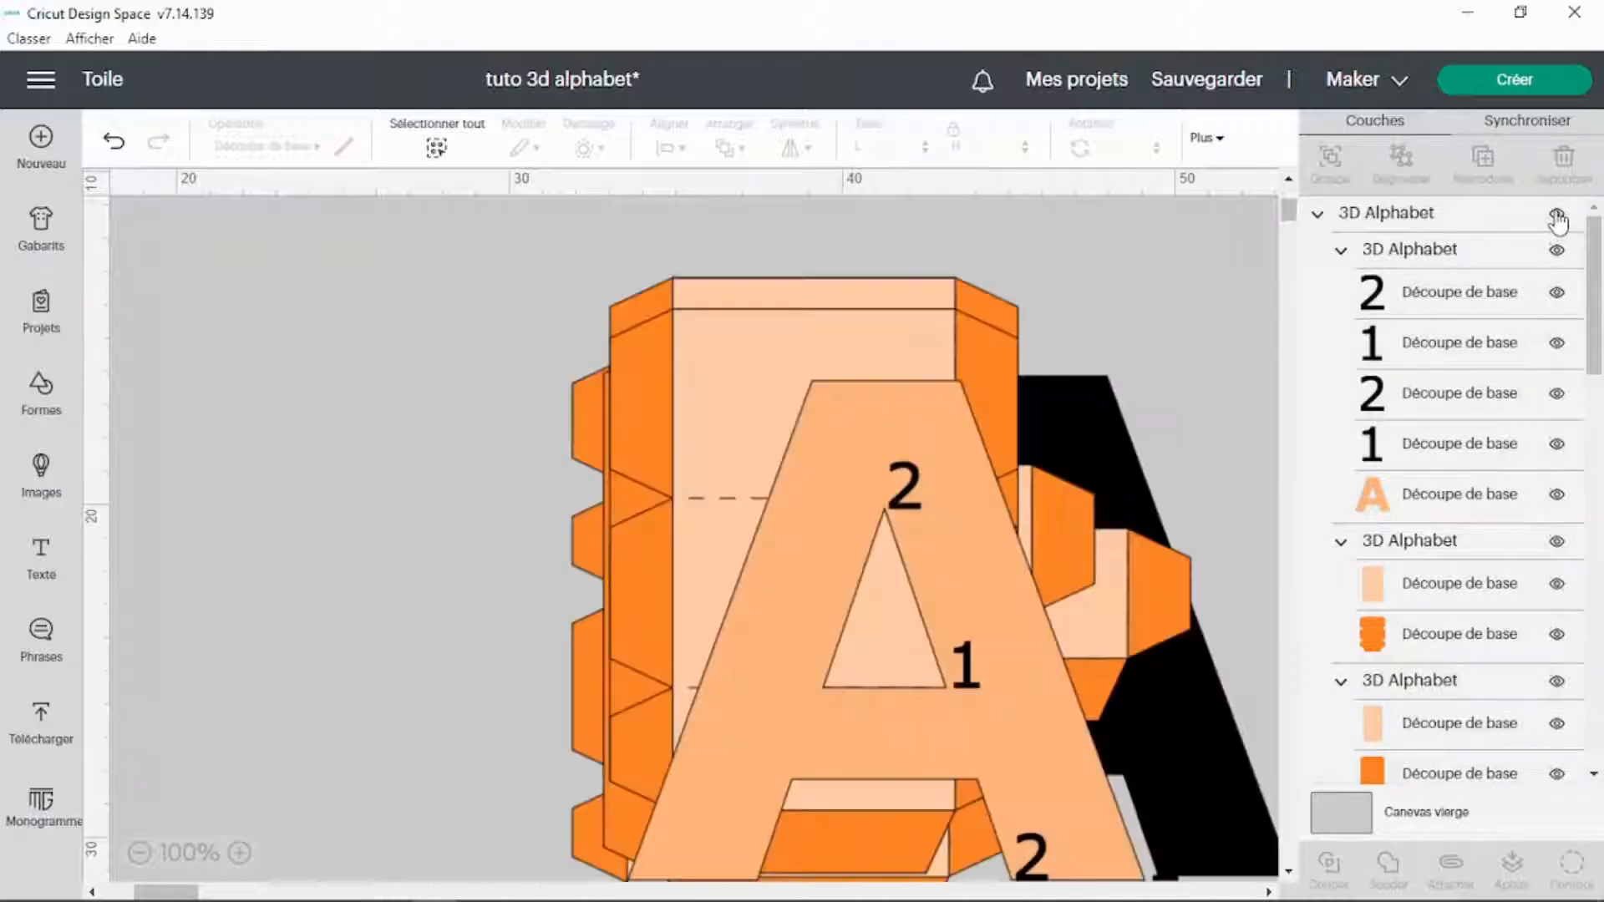
left_click(139, 853)
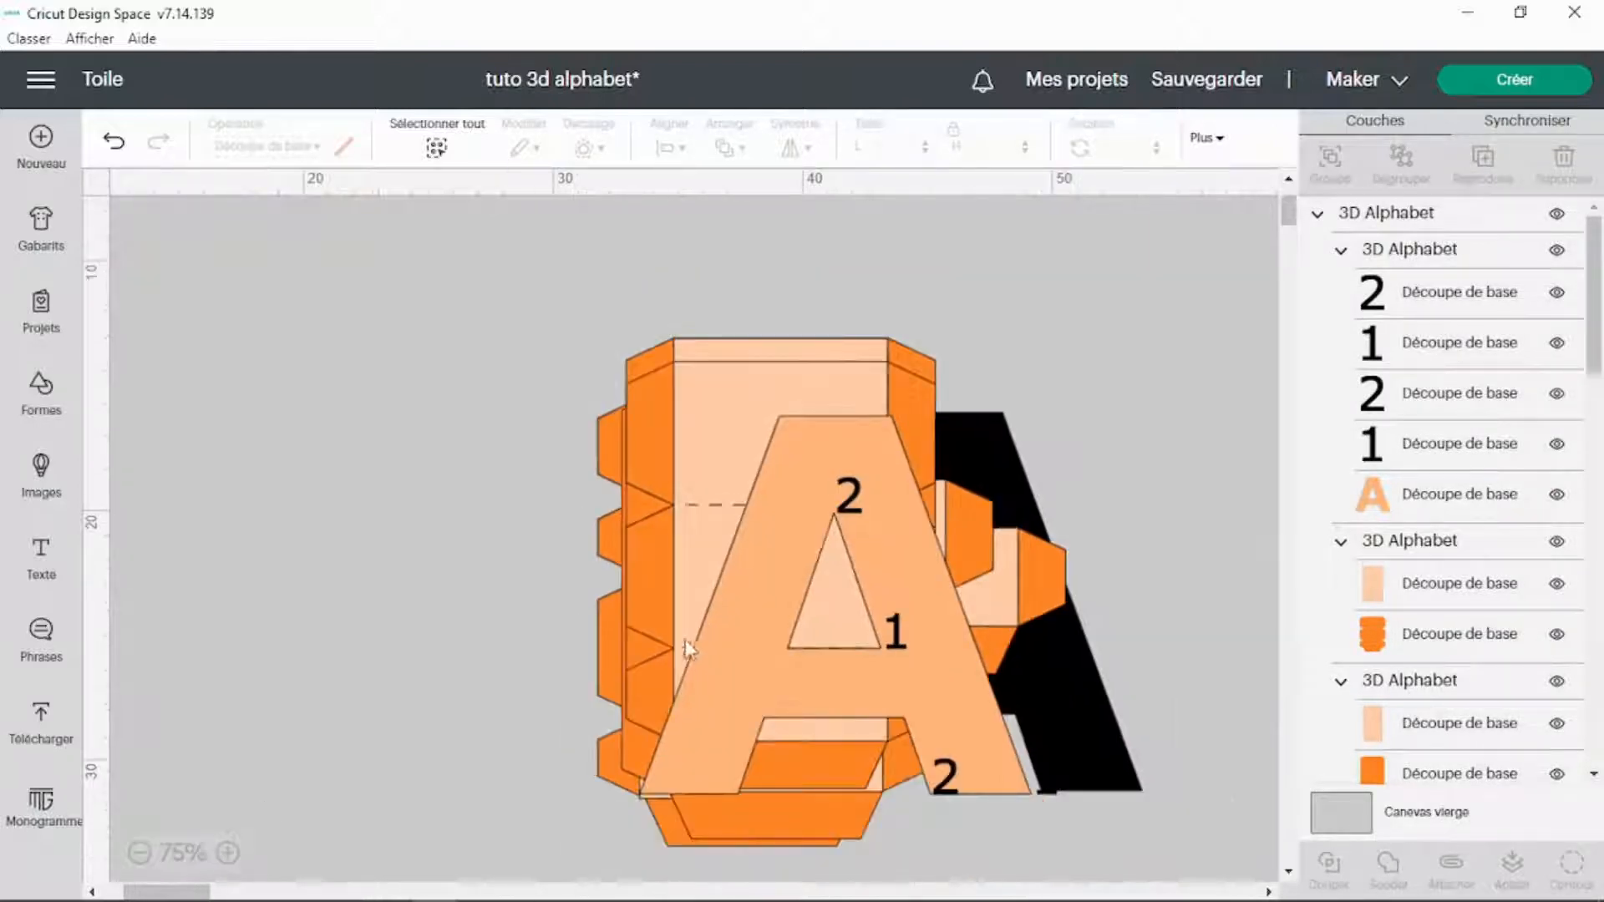
Ungroup the A design and spread its side pieces, numbered letter and black letter apart across the canvas.
left_click_drag(688, 649, 252, 594)
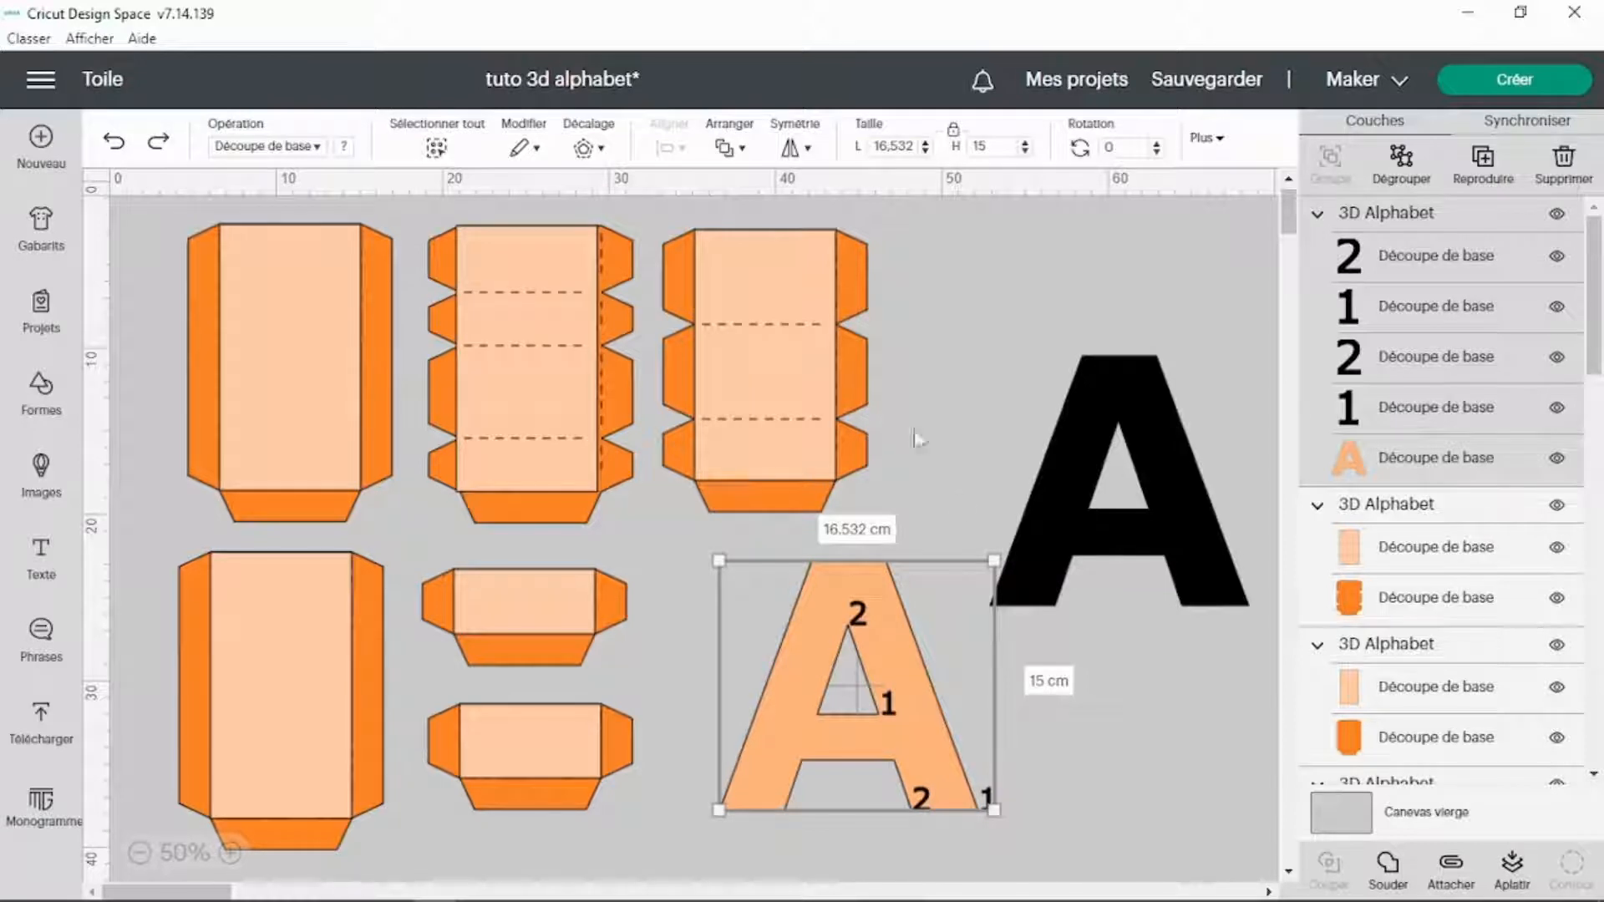
left_click_drag(1040, 534, 1108, 735)
mouse_move(859, 678)
left_mouse_down()
mouse_move(807, 660)
mouse_move(842, 675)
left_mouse_up()
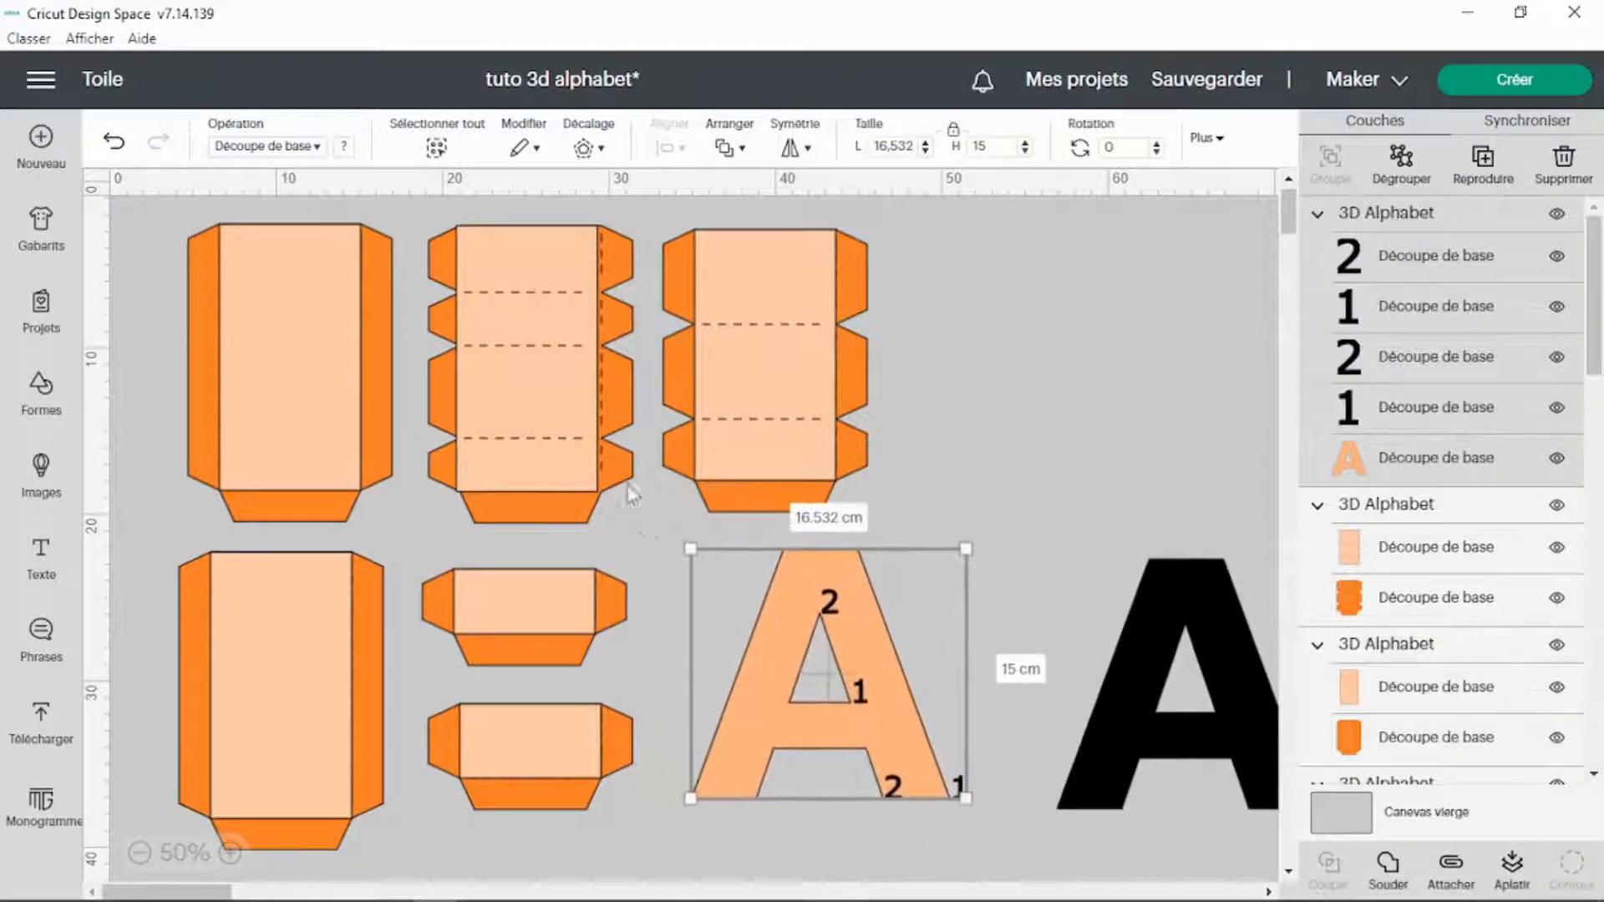
Convert the numbered letter A to a Guide and shrink it to about 8.8 × 8 cm, away from the cut pieces.
left_click(322, 149)
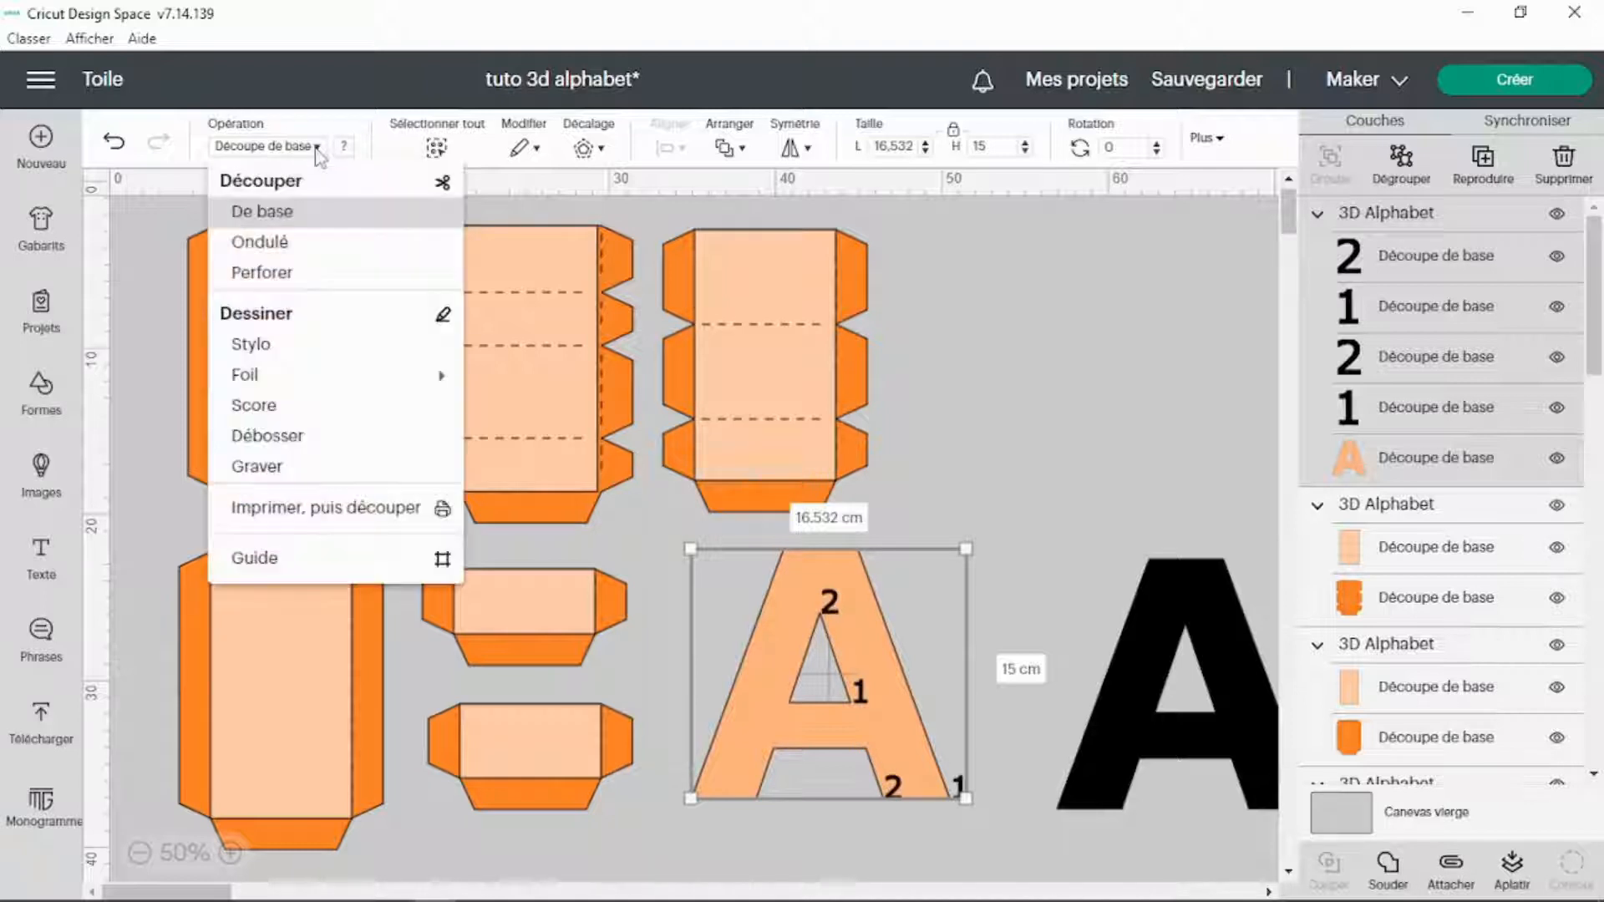
left_click(319, 559)
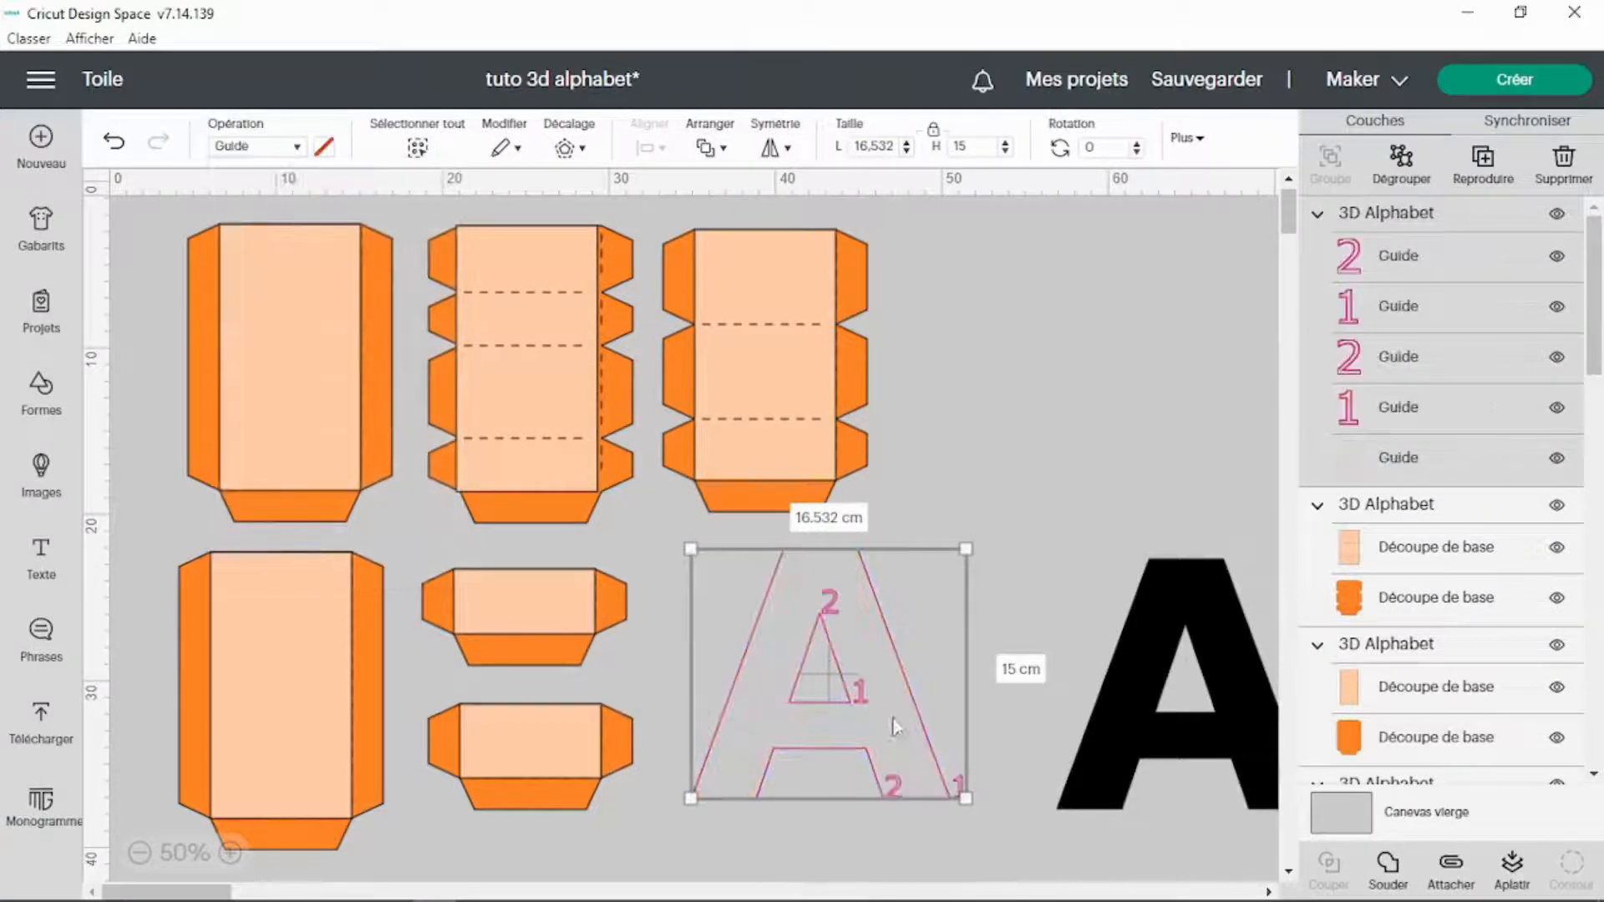
left_click_drag(948, 691, 1220, 372)
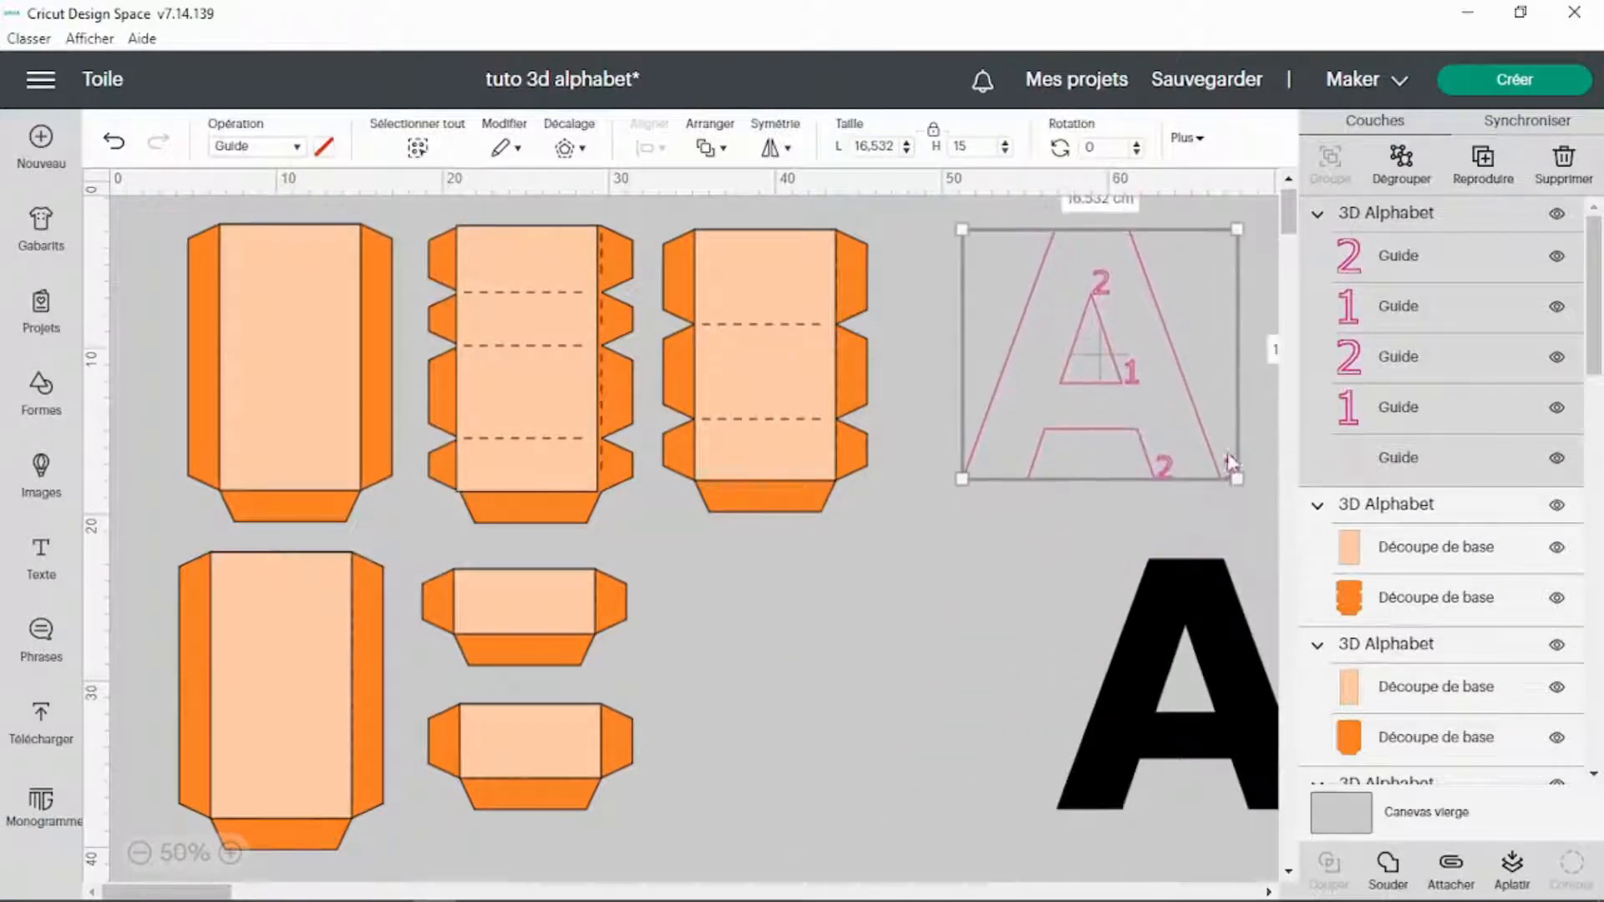
left_click_drag(1228, 466, 1166, 315)
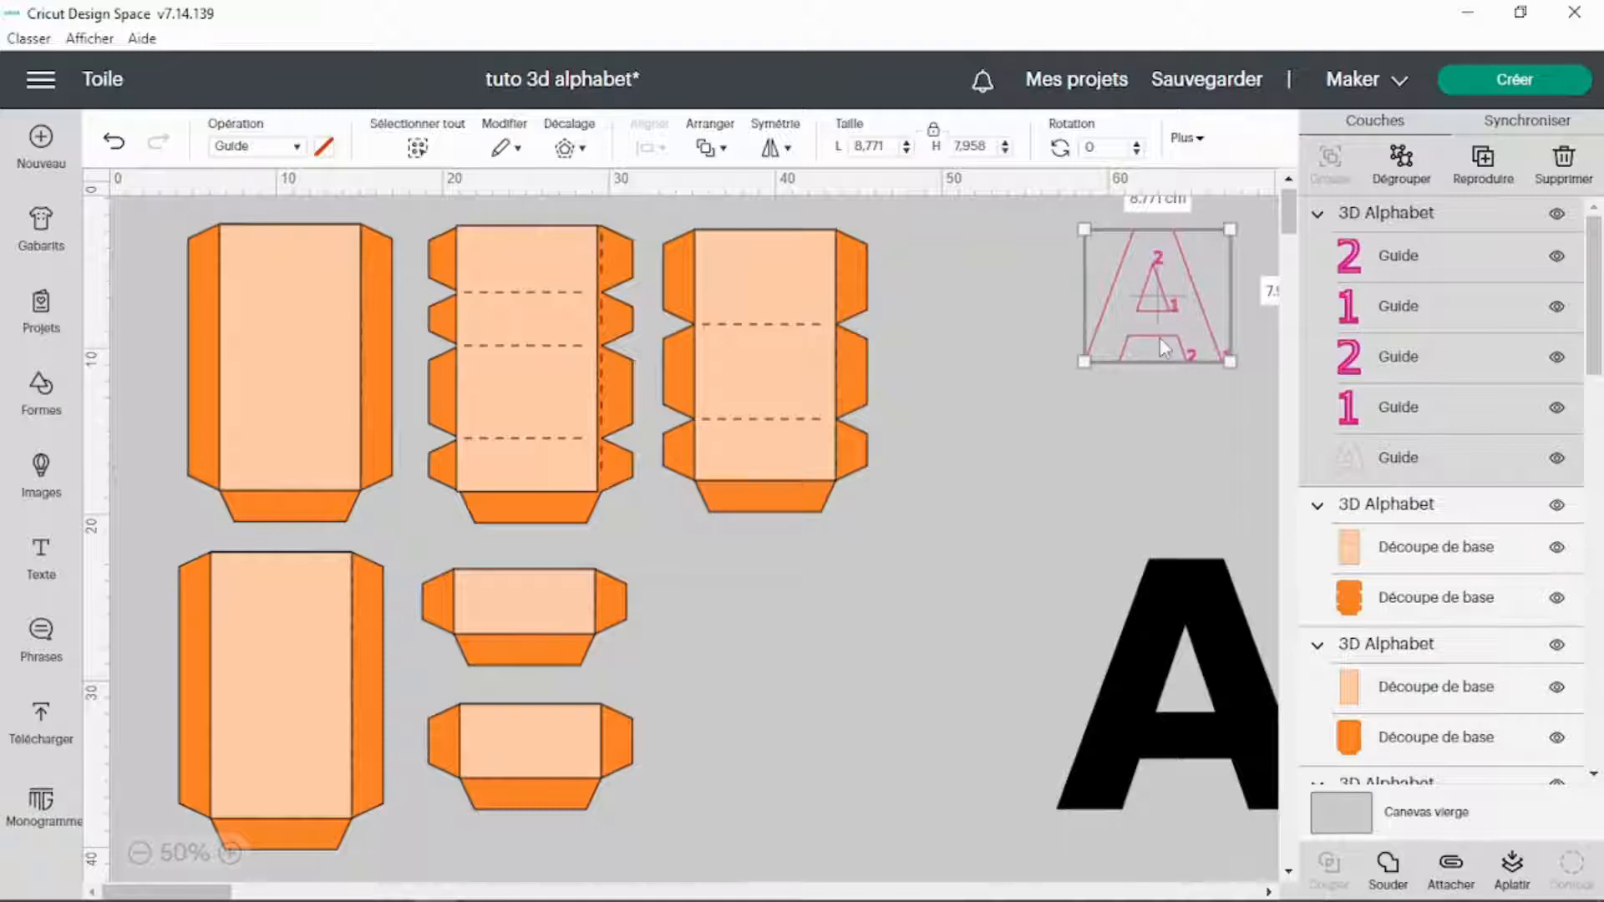
Move the black letter A beside the small side pieces, duplicate it and place the copy next to it.
left_click_drag(1153, 626, 868, 620)
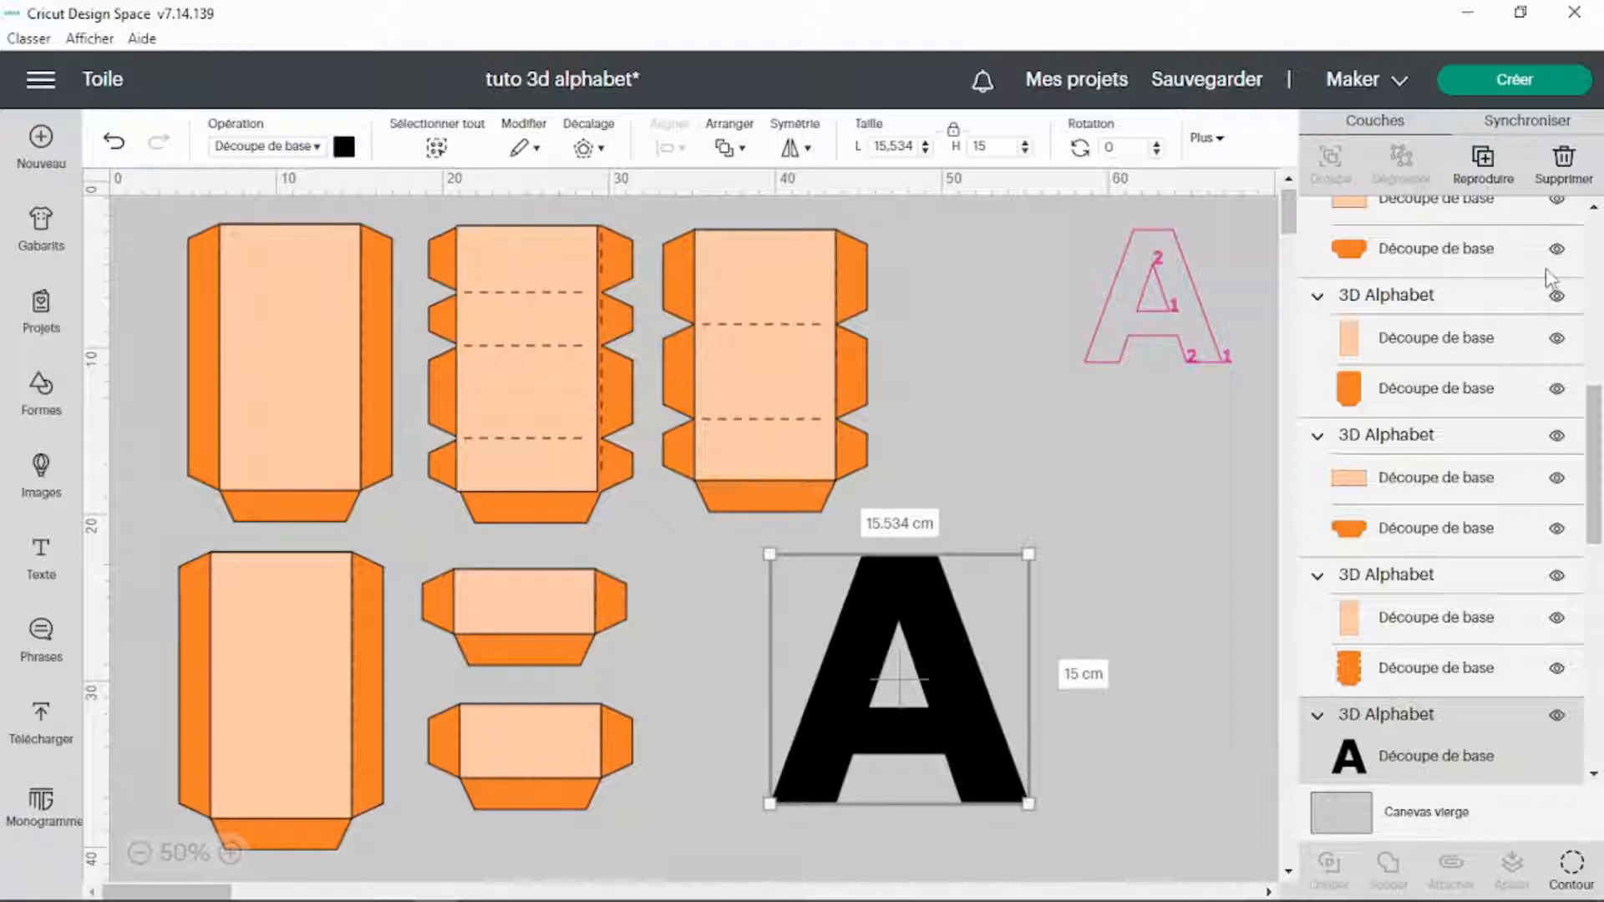
left_click_drag(935, 631, 850, 631)
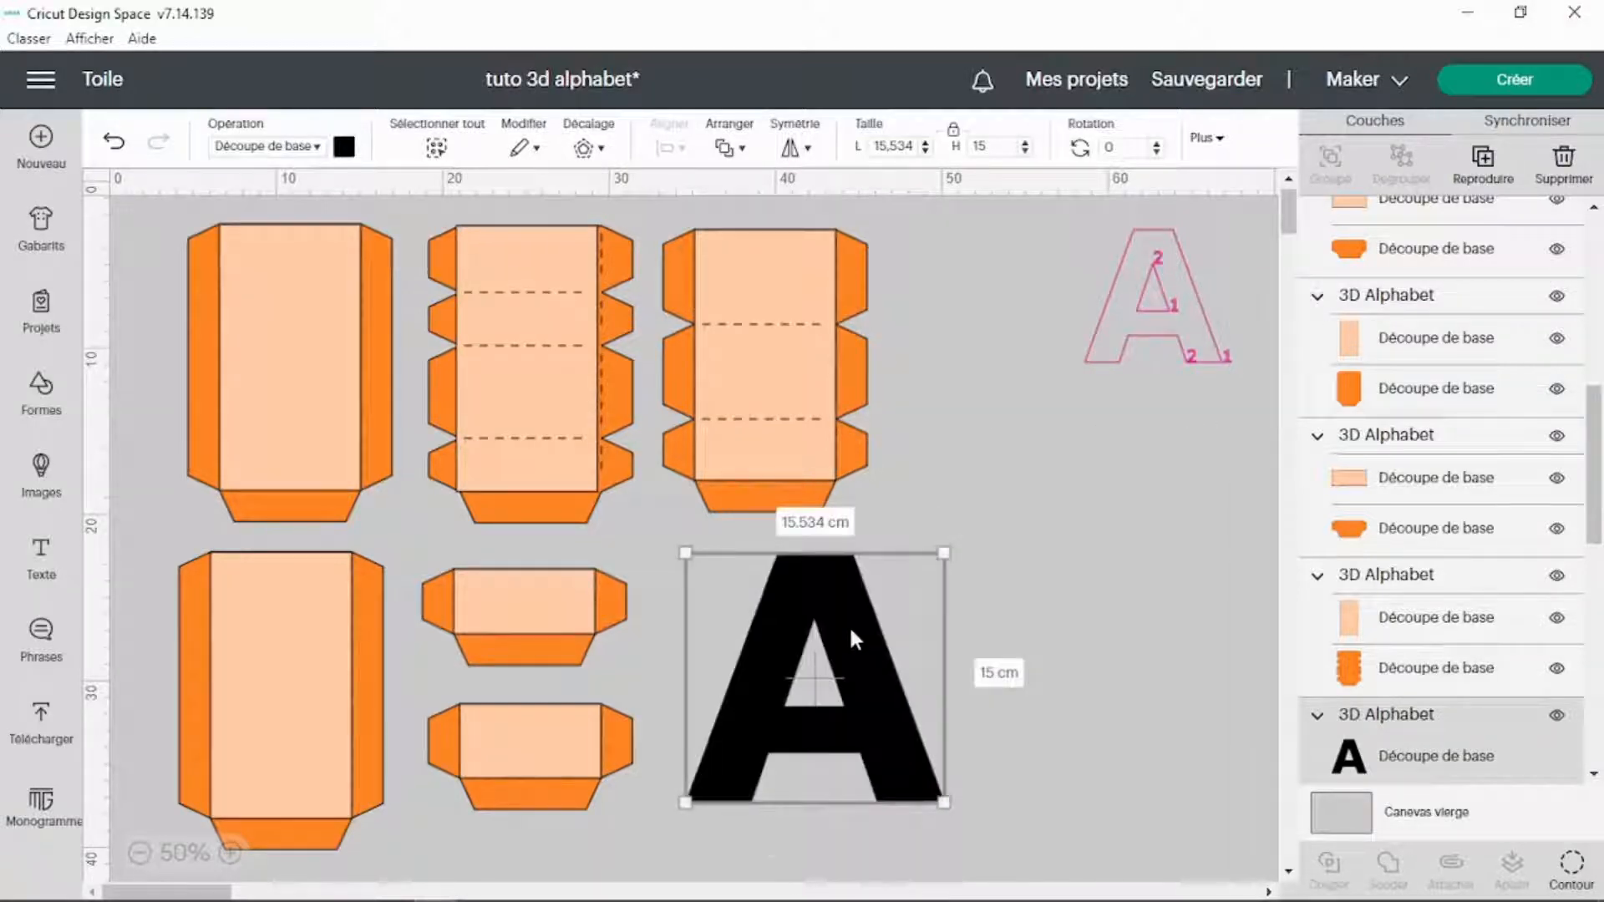
right_click(851, 639)
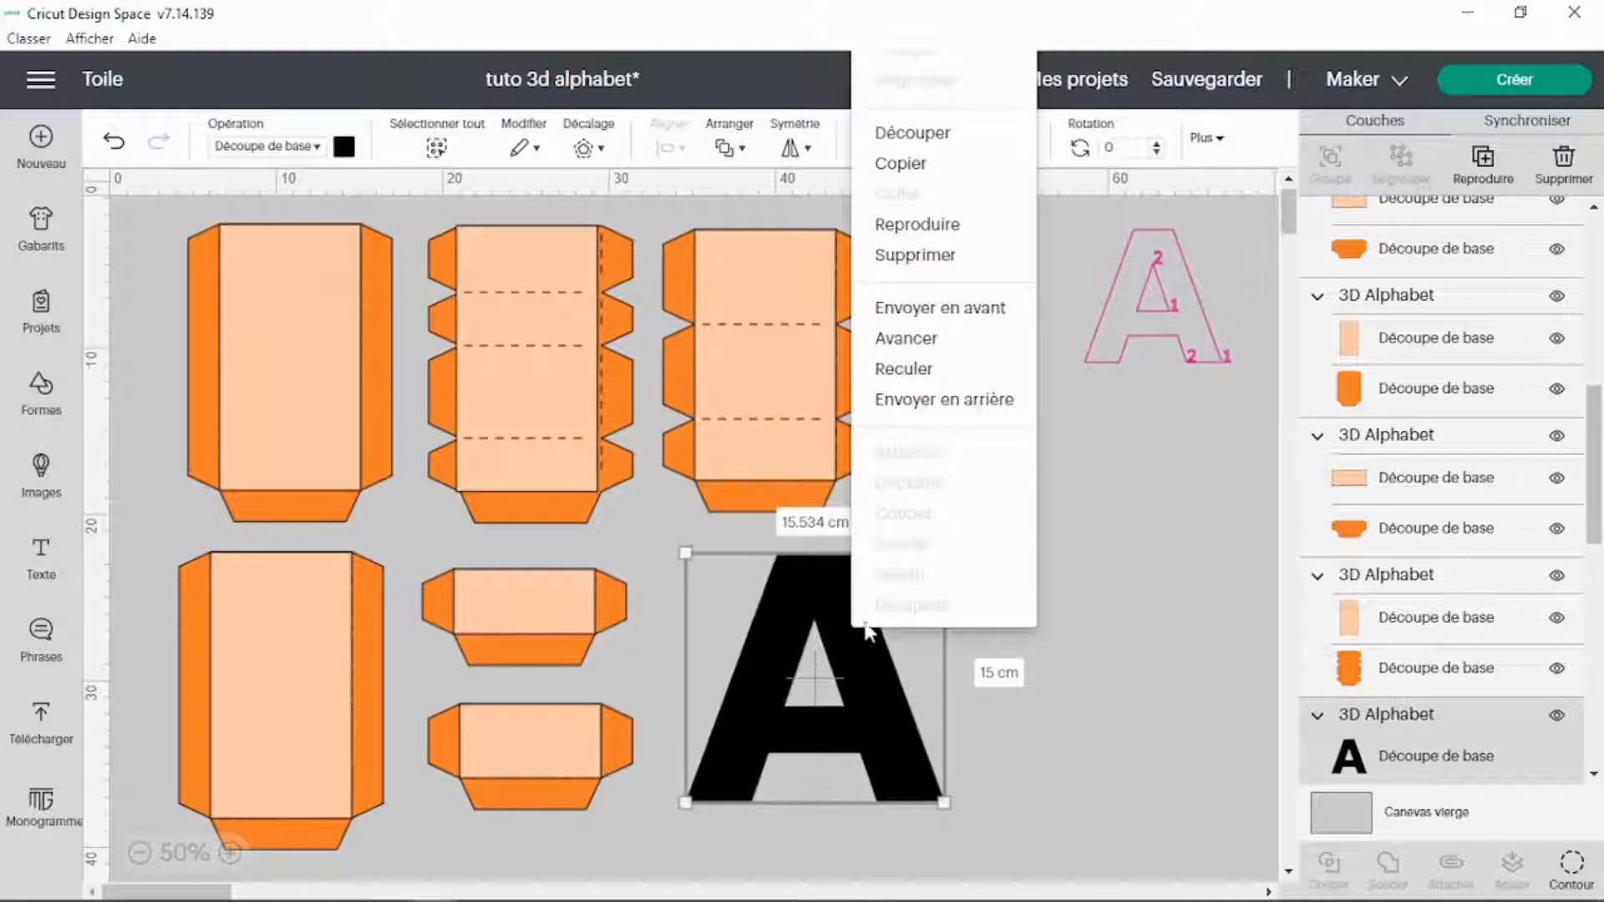
left_click(931, 229)
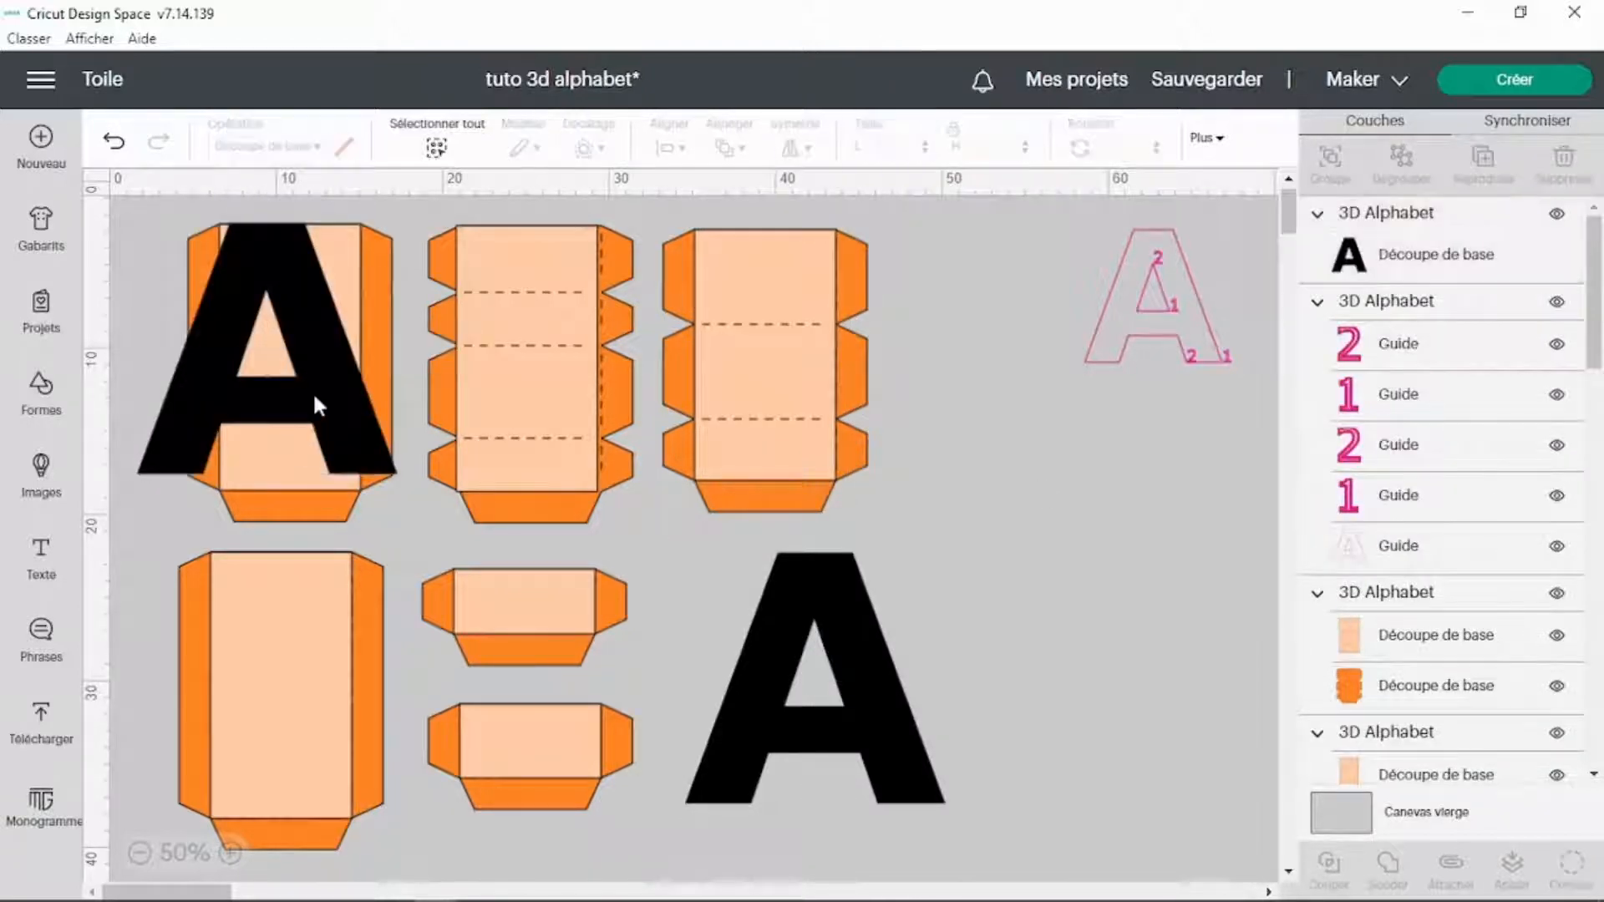
left_click_drag(313, 391, 1111, 628)
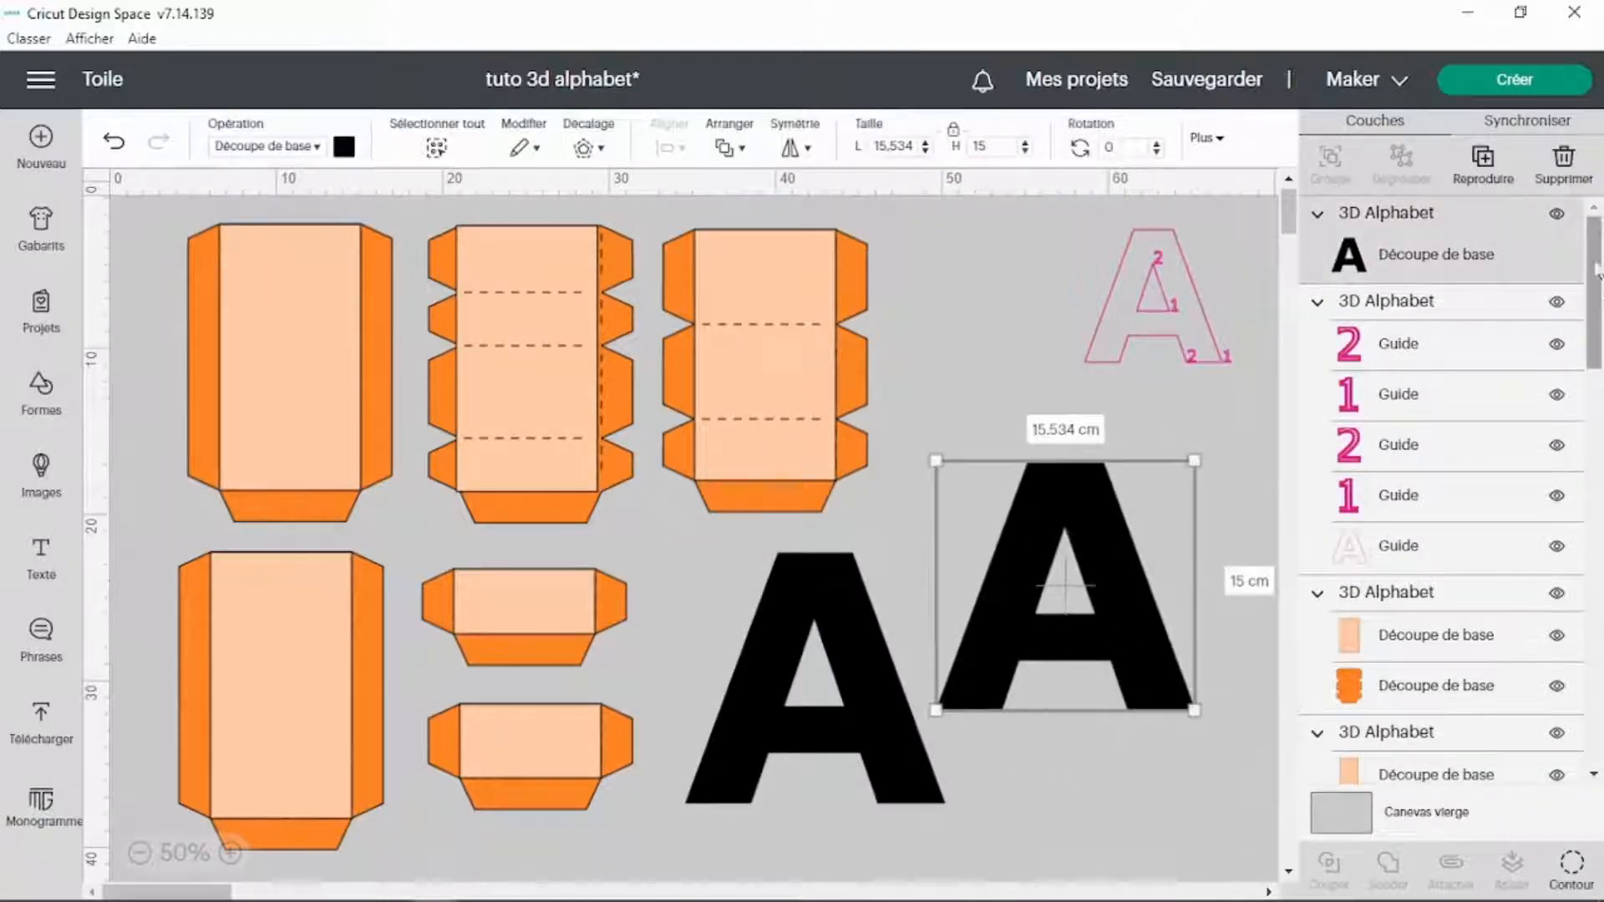
Synchronise the colours so one black A takes the tabs' orange and its copy takes the panels' light peach.
left_click(1520, 126)
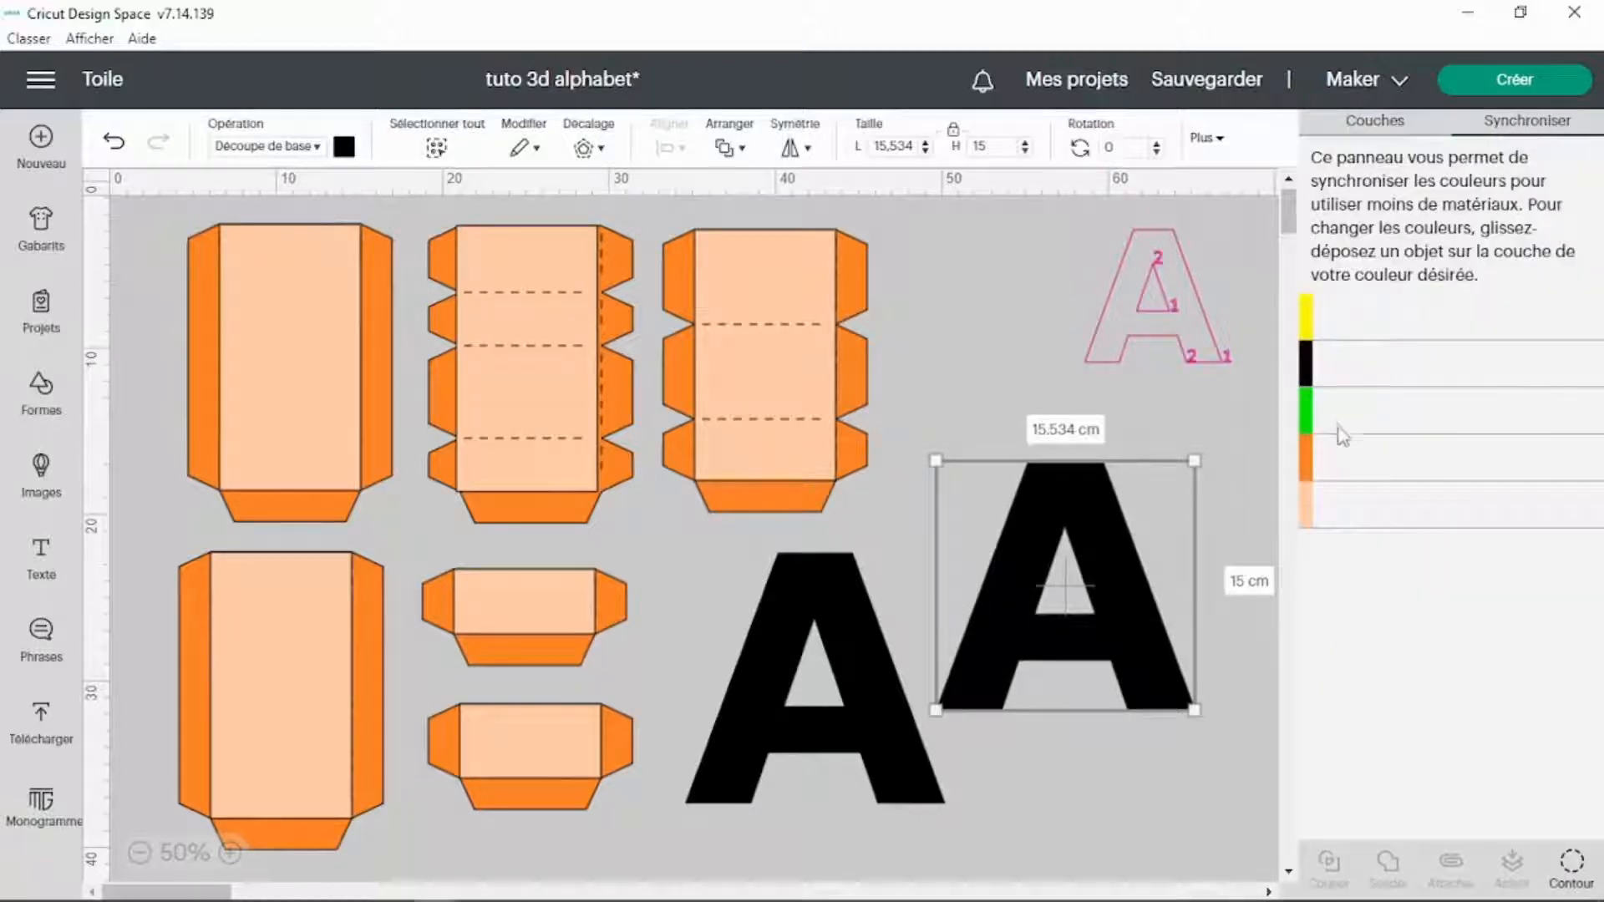
left_click_drag(1535, 367, 1468, 468)
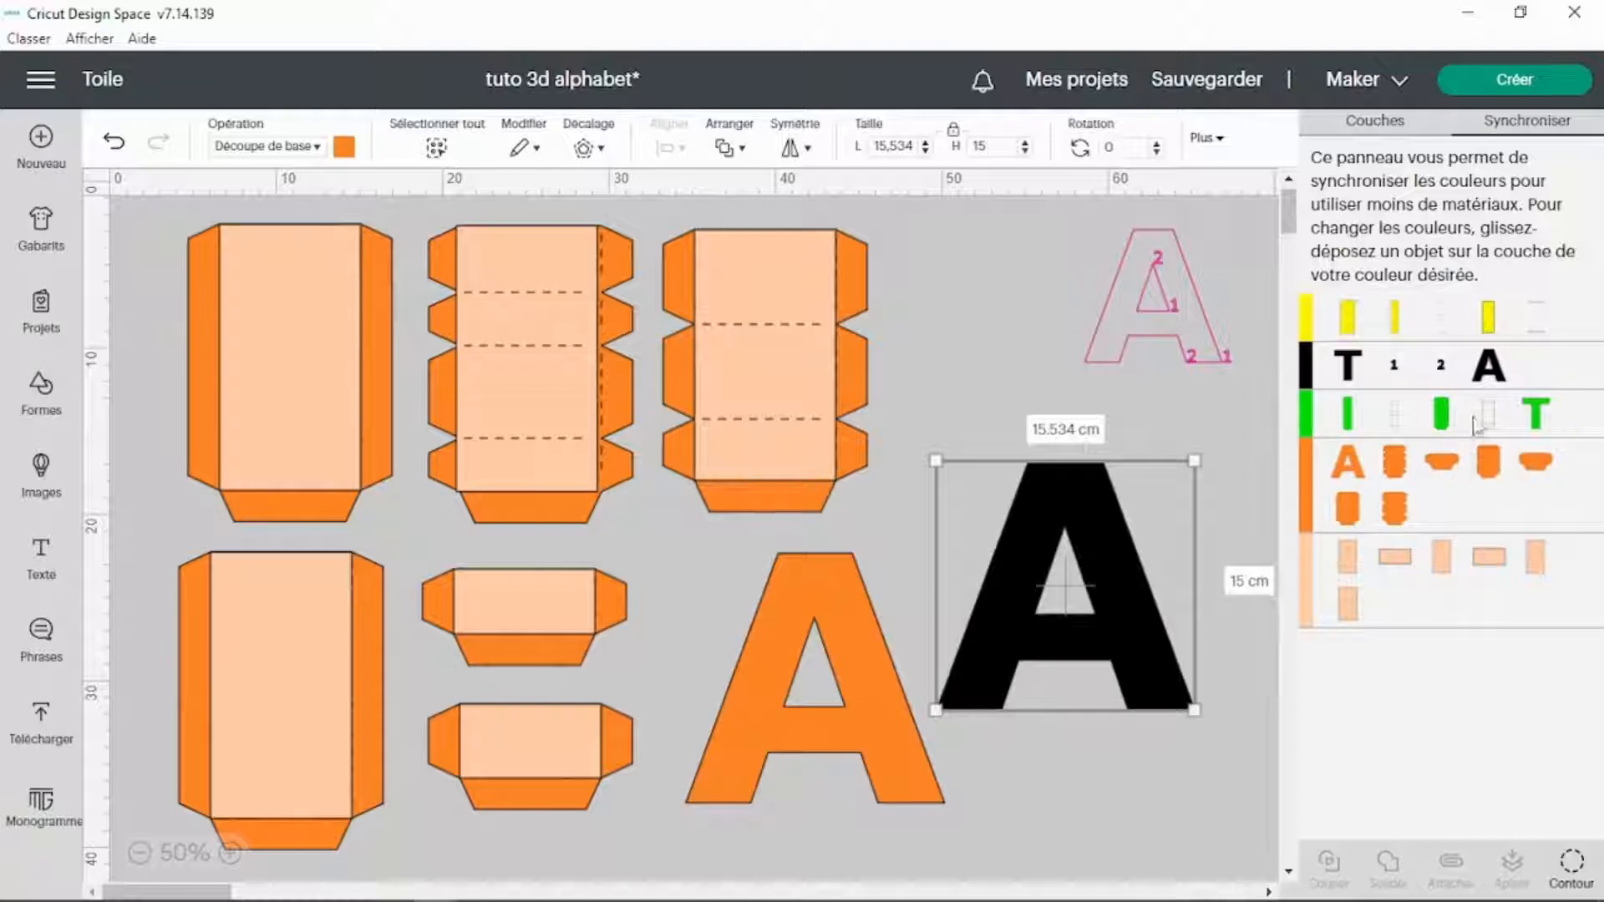
left_click_drag(1488, 368, 1490, 589)
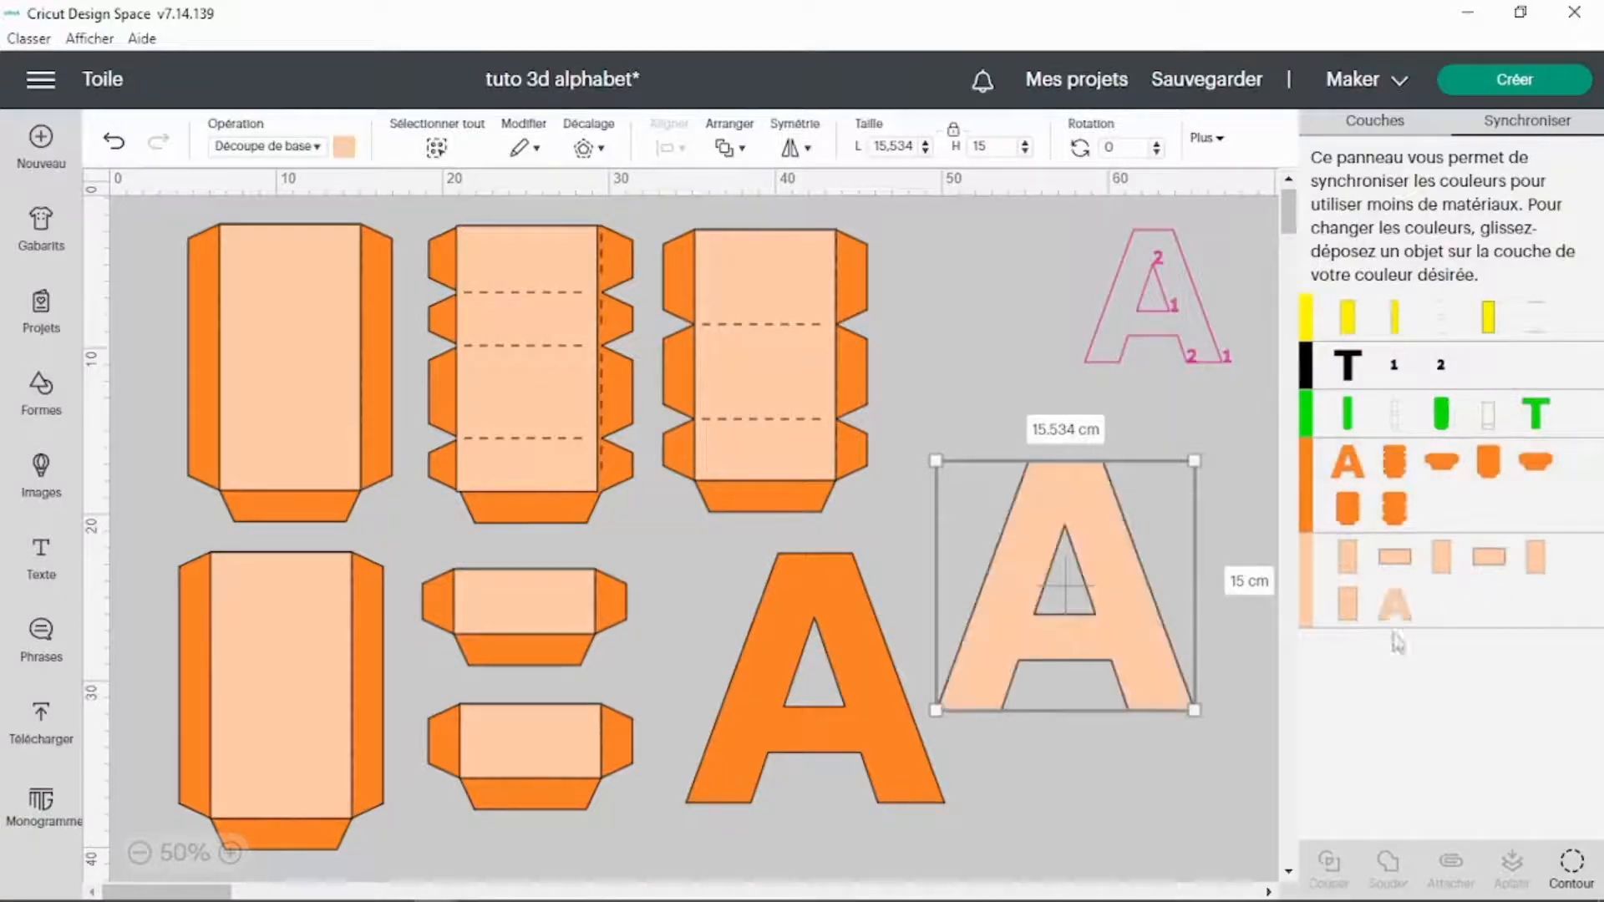
Examine the layers making up the side pieces, both letter A cut-outs and the numbered guide, down to the hidden layers.
left_click(1375, 120)
left_click(771, 327)
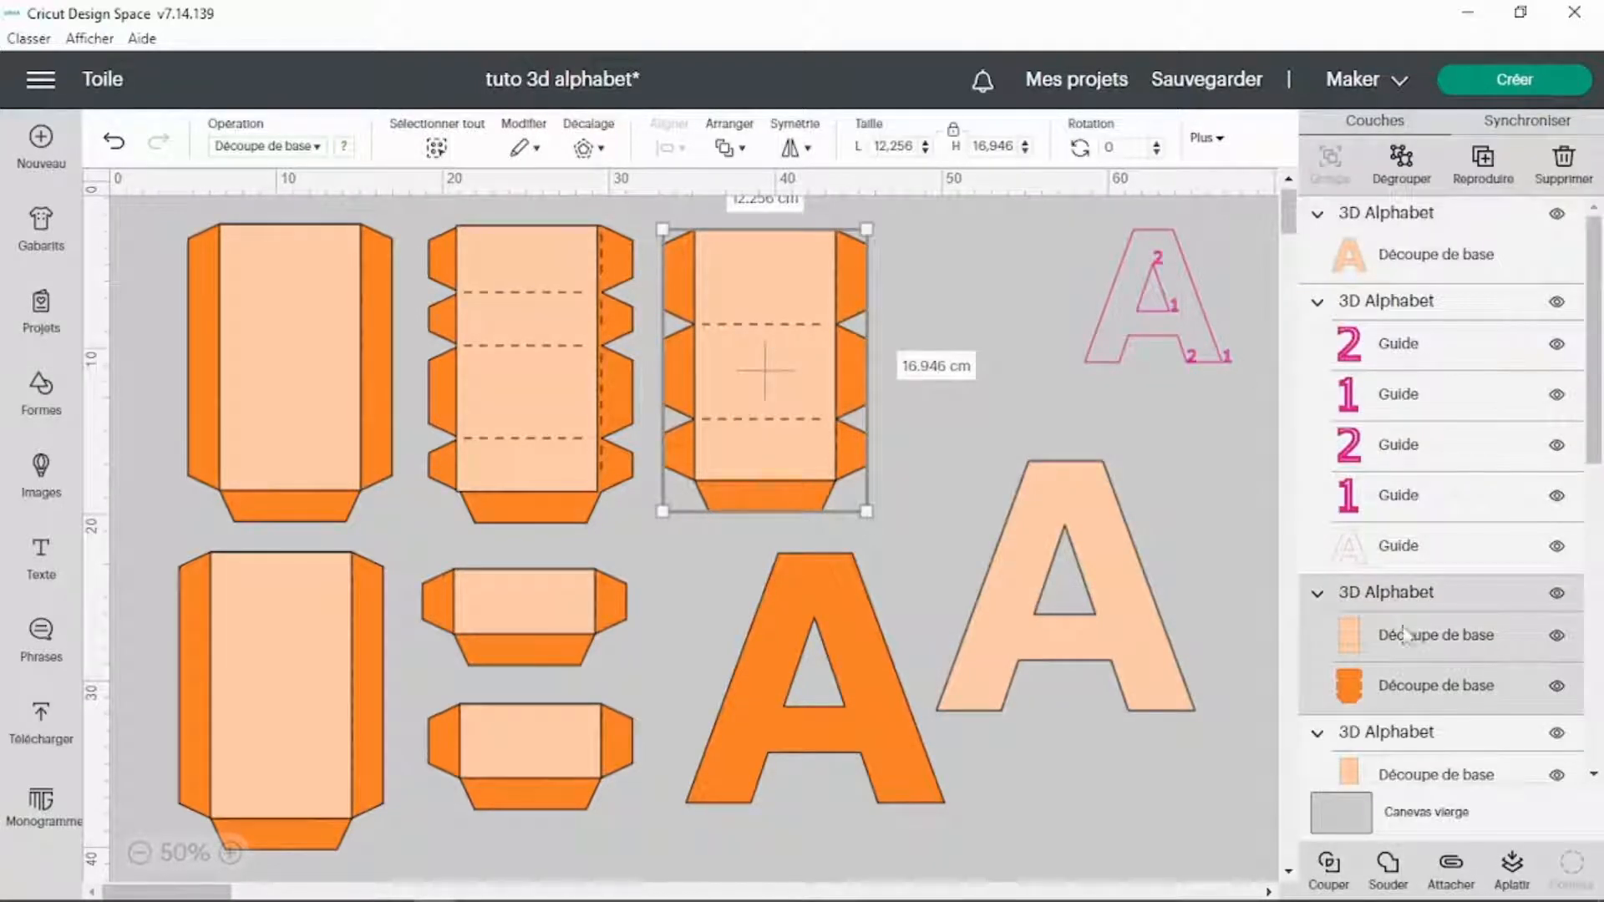
scroll(1455, 607, "down", 3)
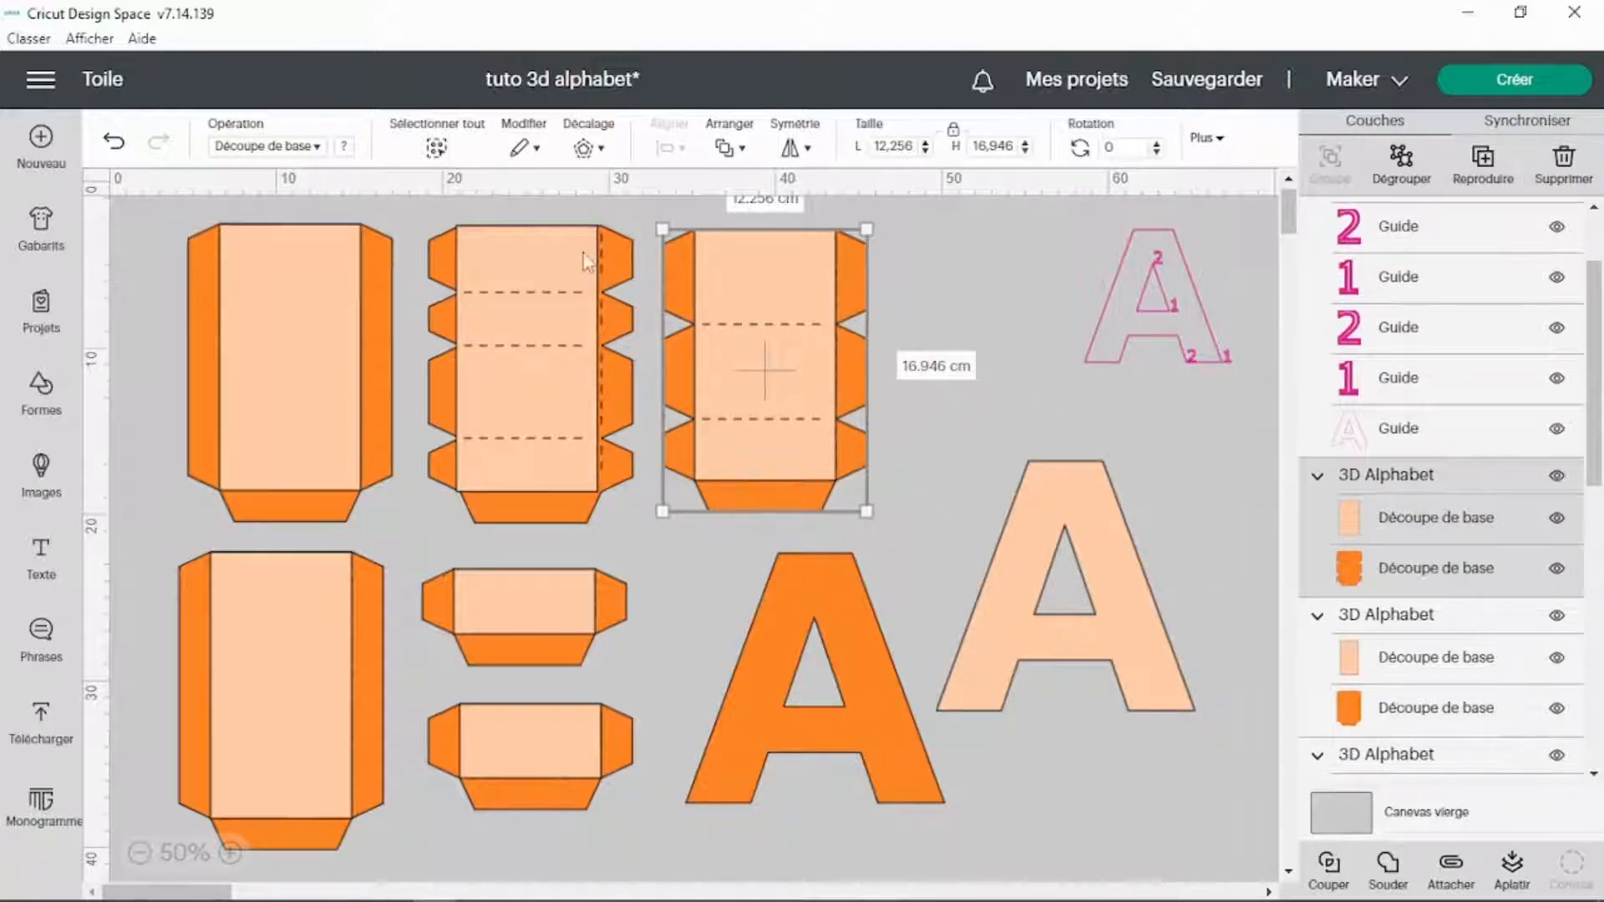
left_click(559, 289)
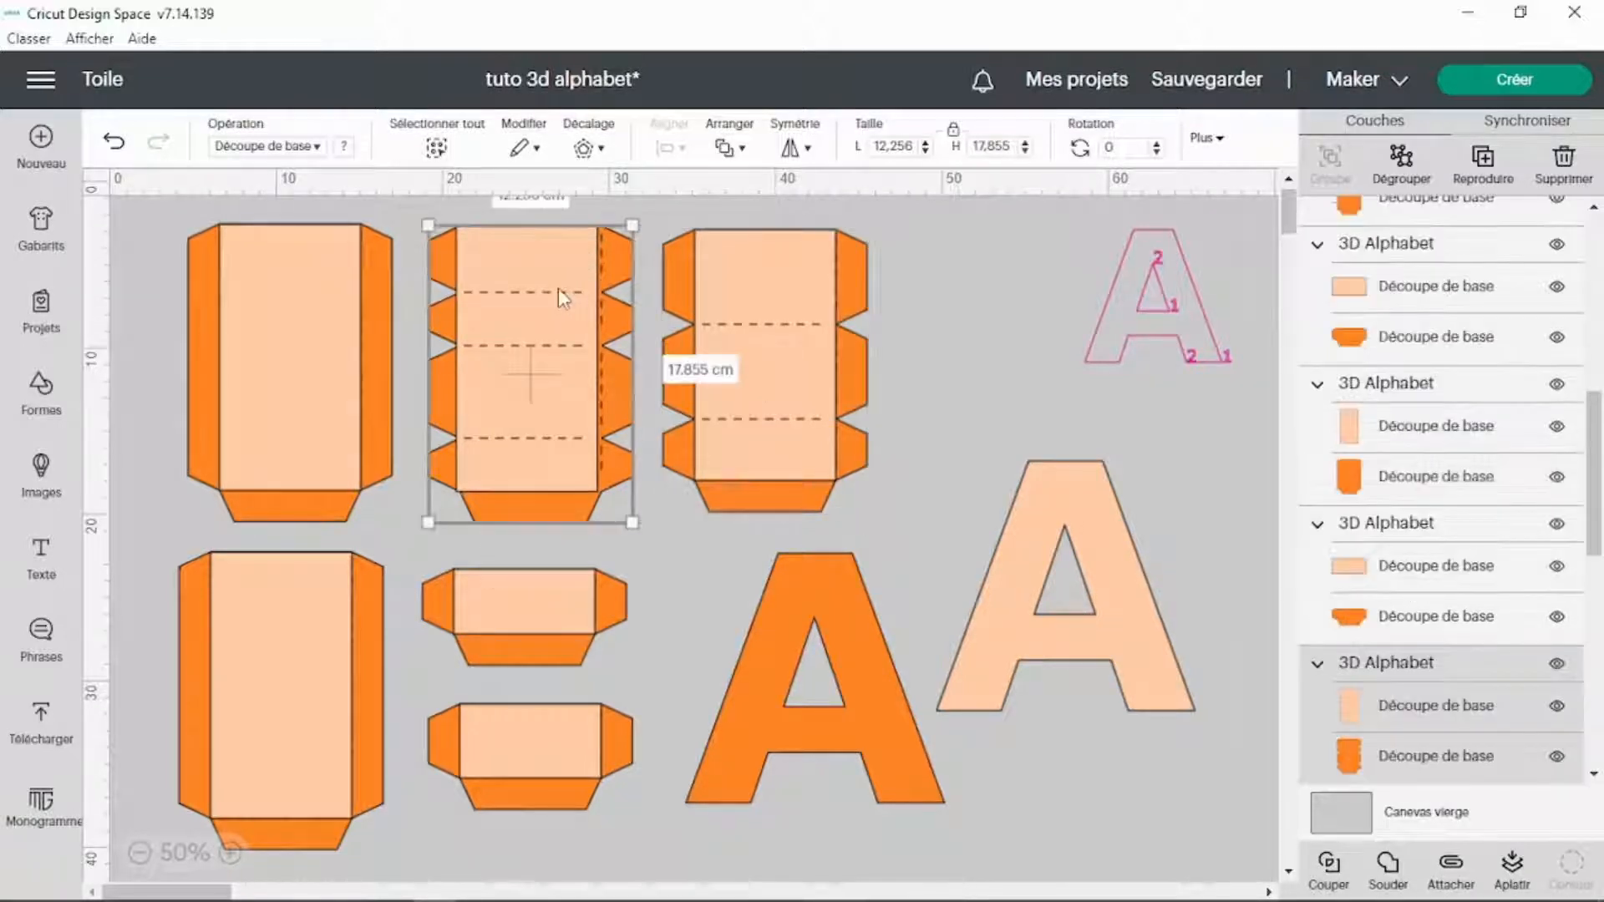
left_click(279, 308)
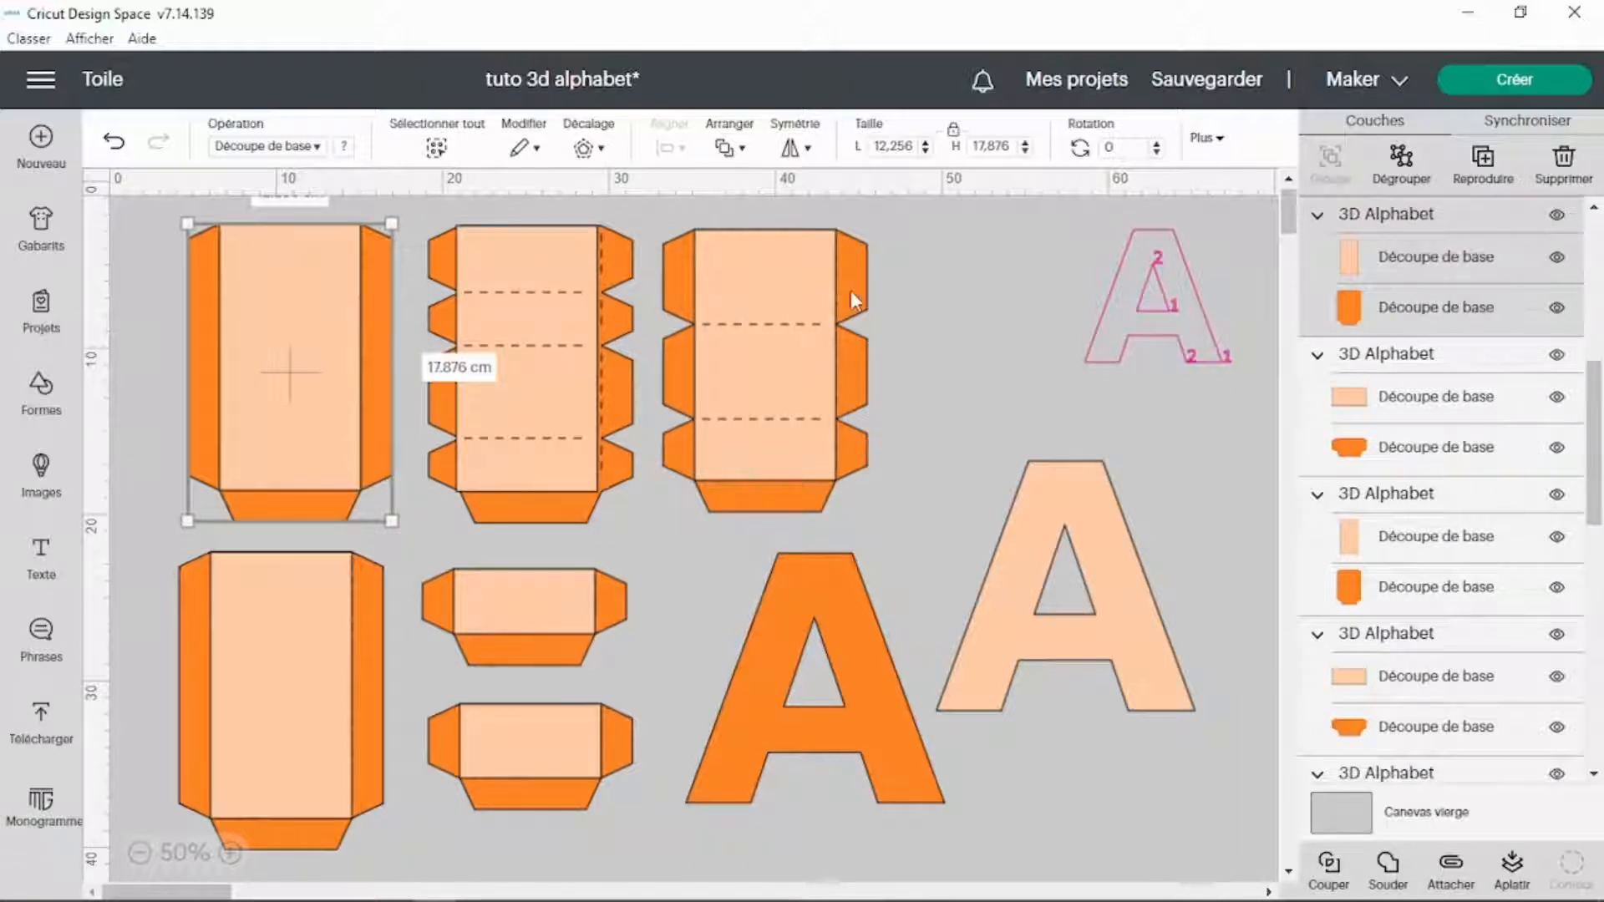
left_click(977, 372)
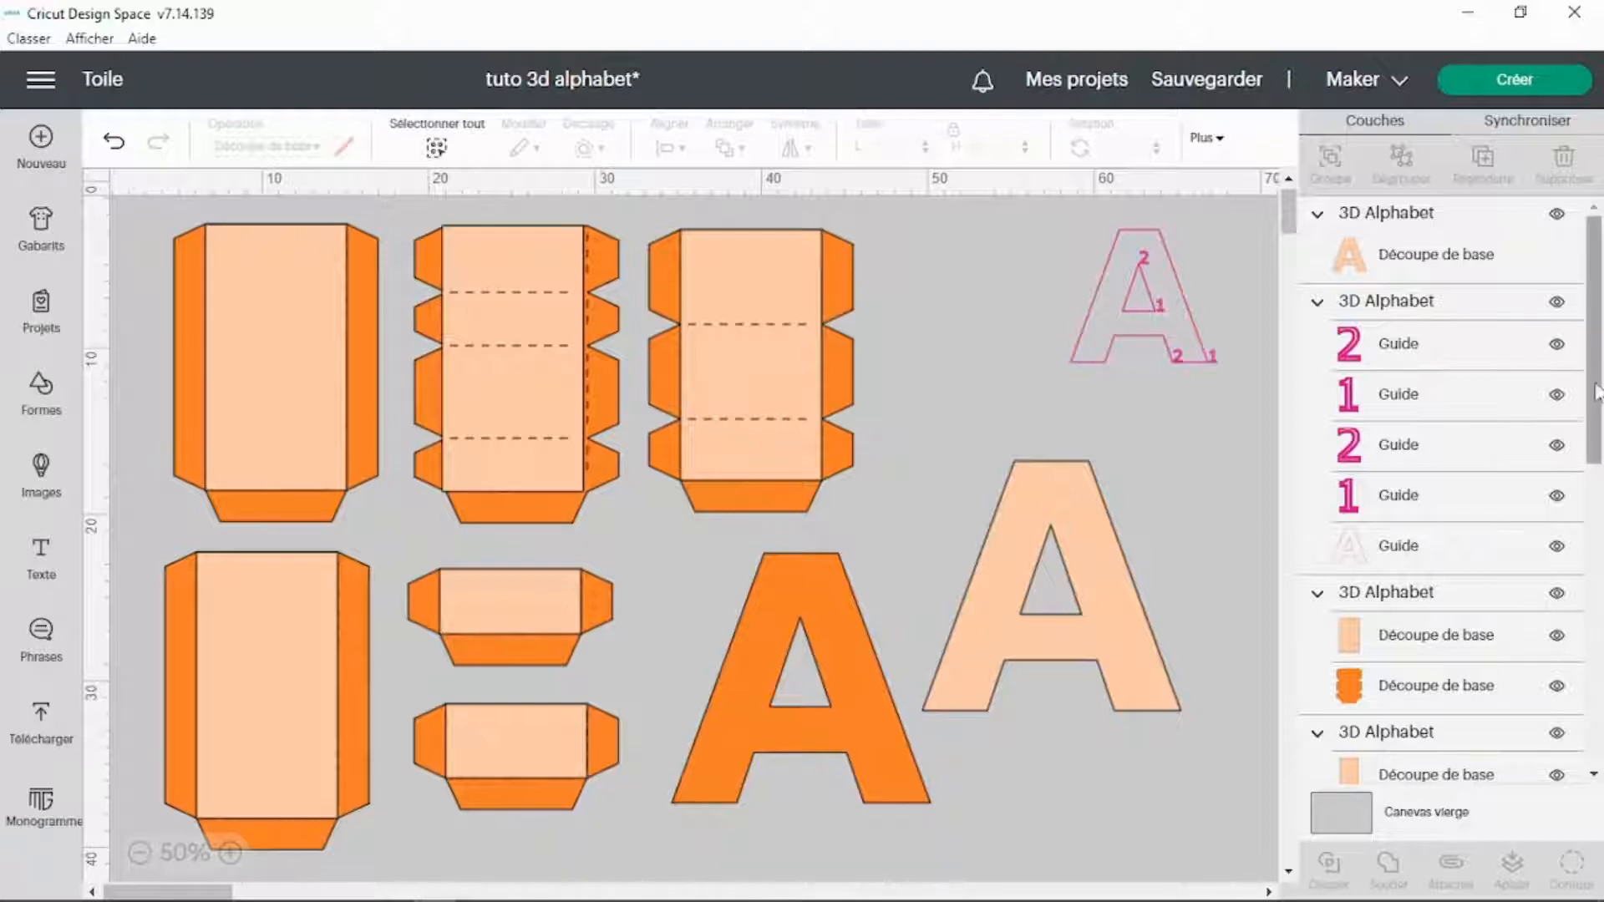
scroll(1595, 393, "down", 10)
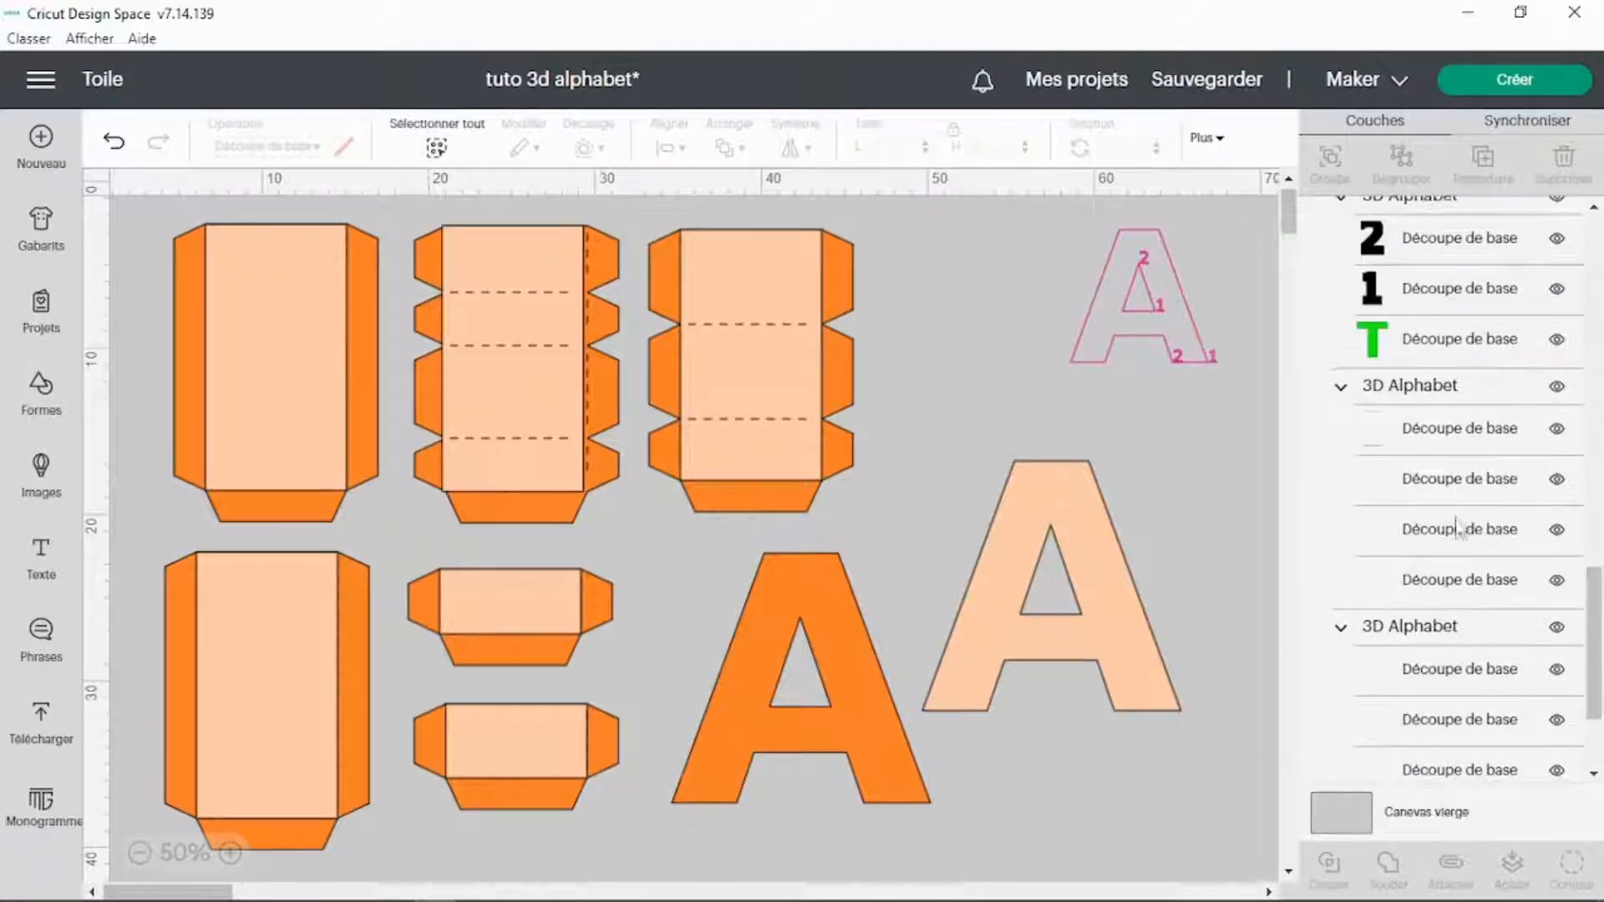
scroll(1458, 528, "up", 3)
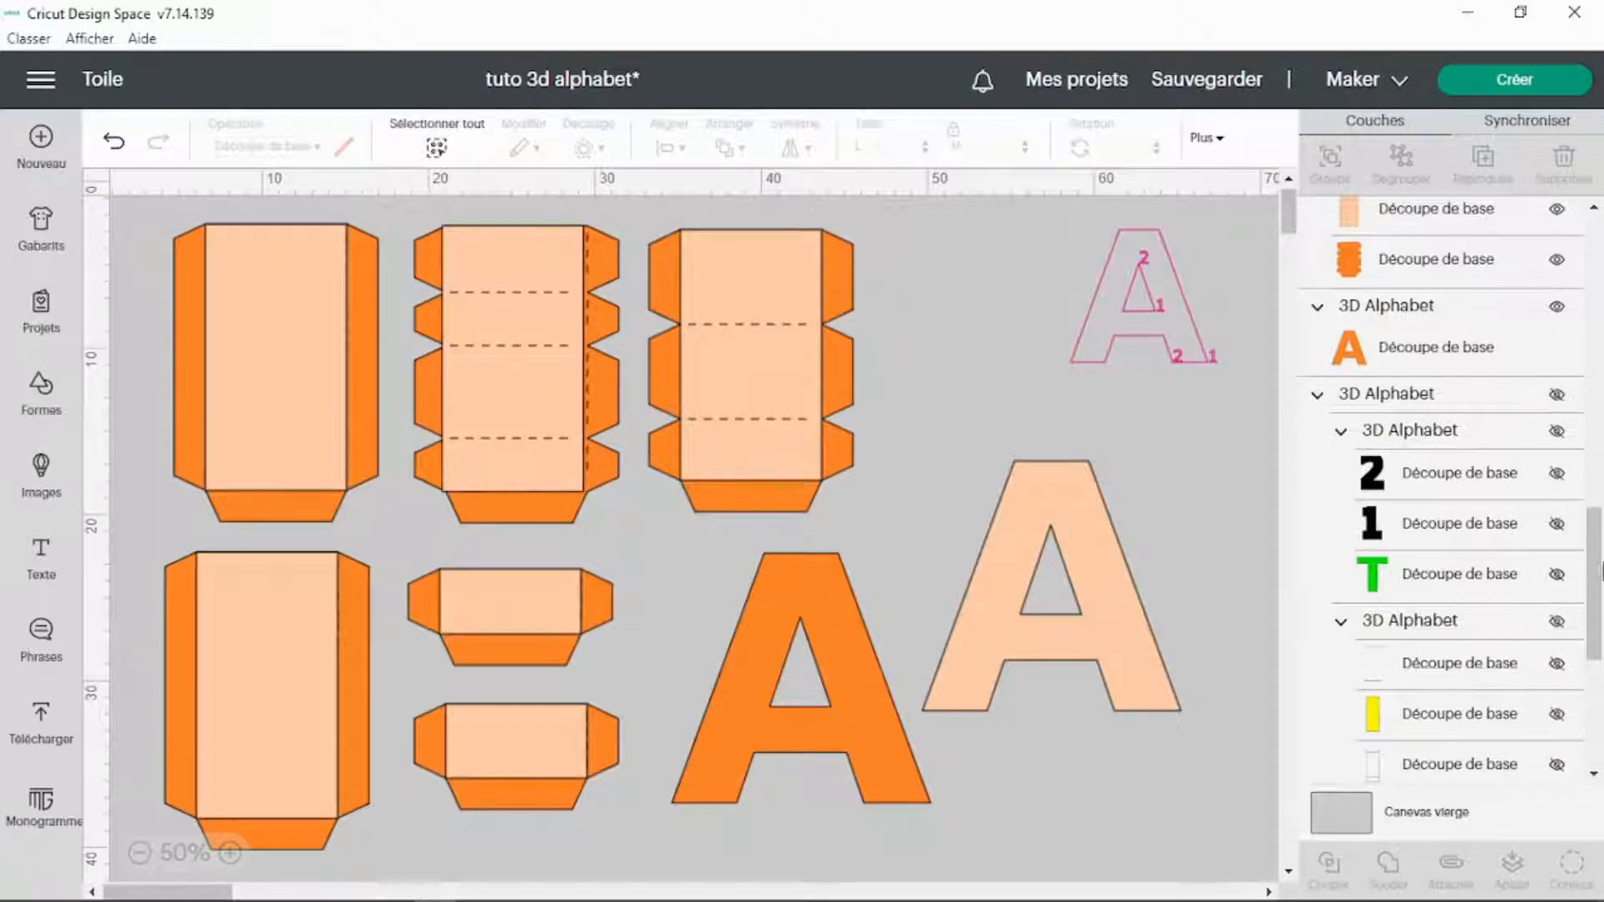
scroll(1594, 585, "up", 5)
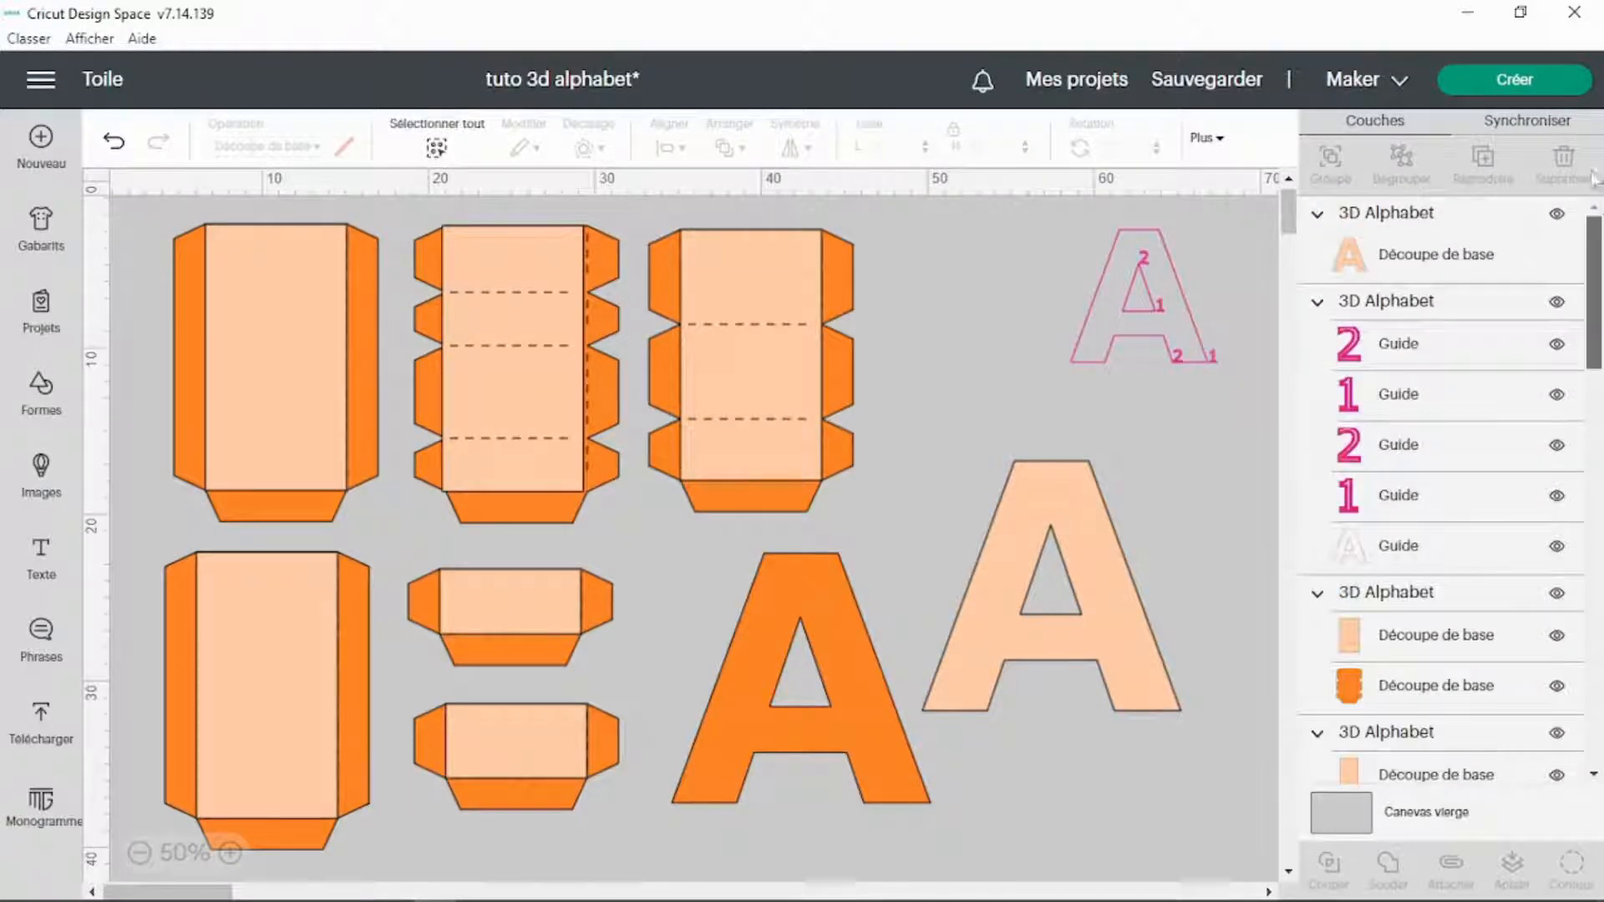
Generate the cutting mats and inspect how the pieces are laid out on the orange mat and the light peach mat.
left_click(1535, 84)
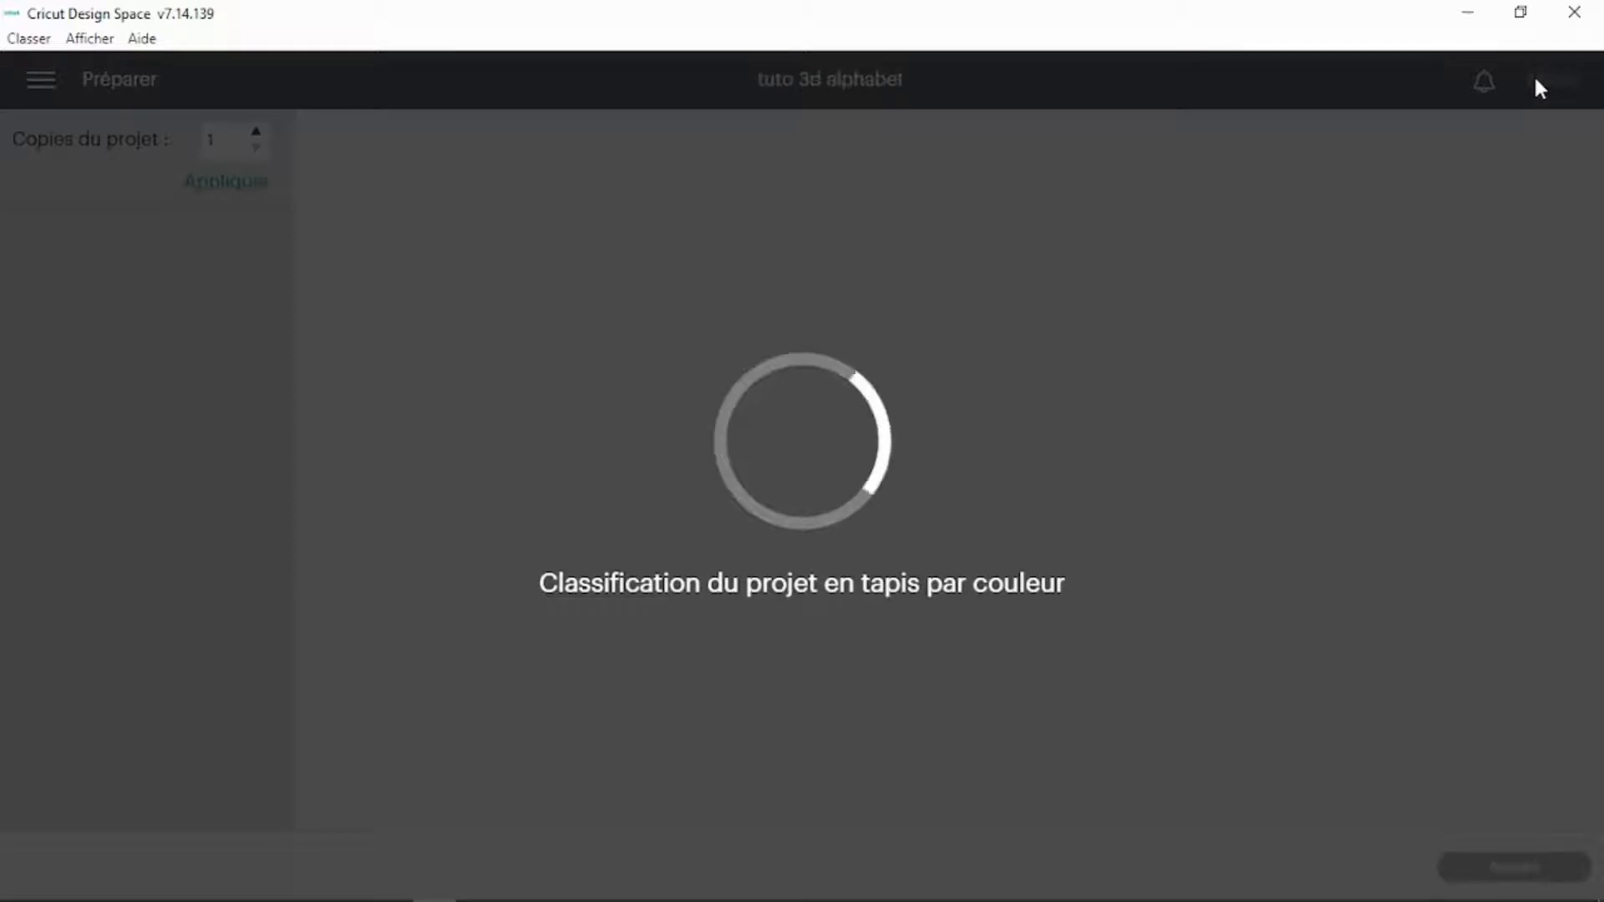
scroll(143, 386, "down", 3)
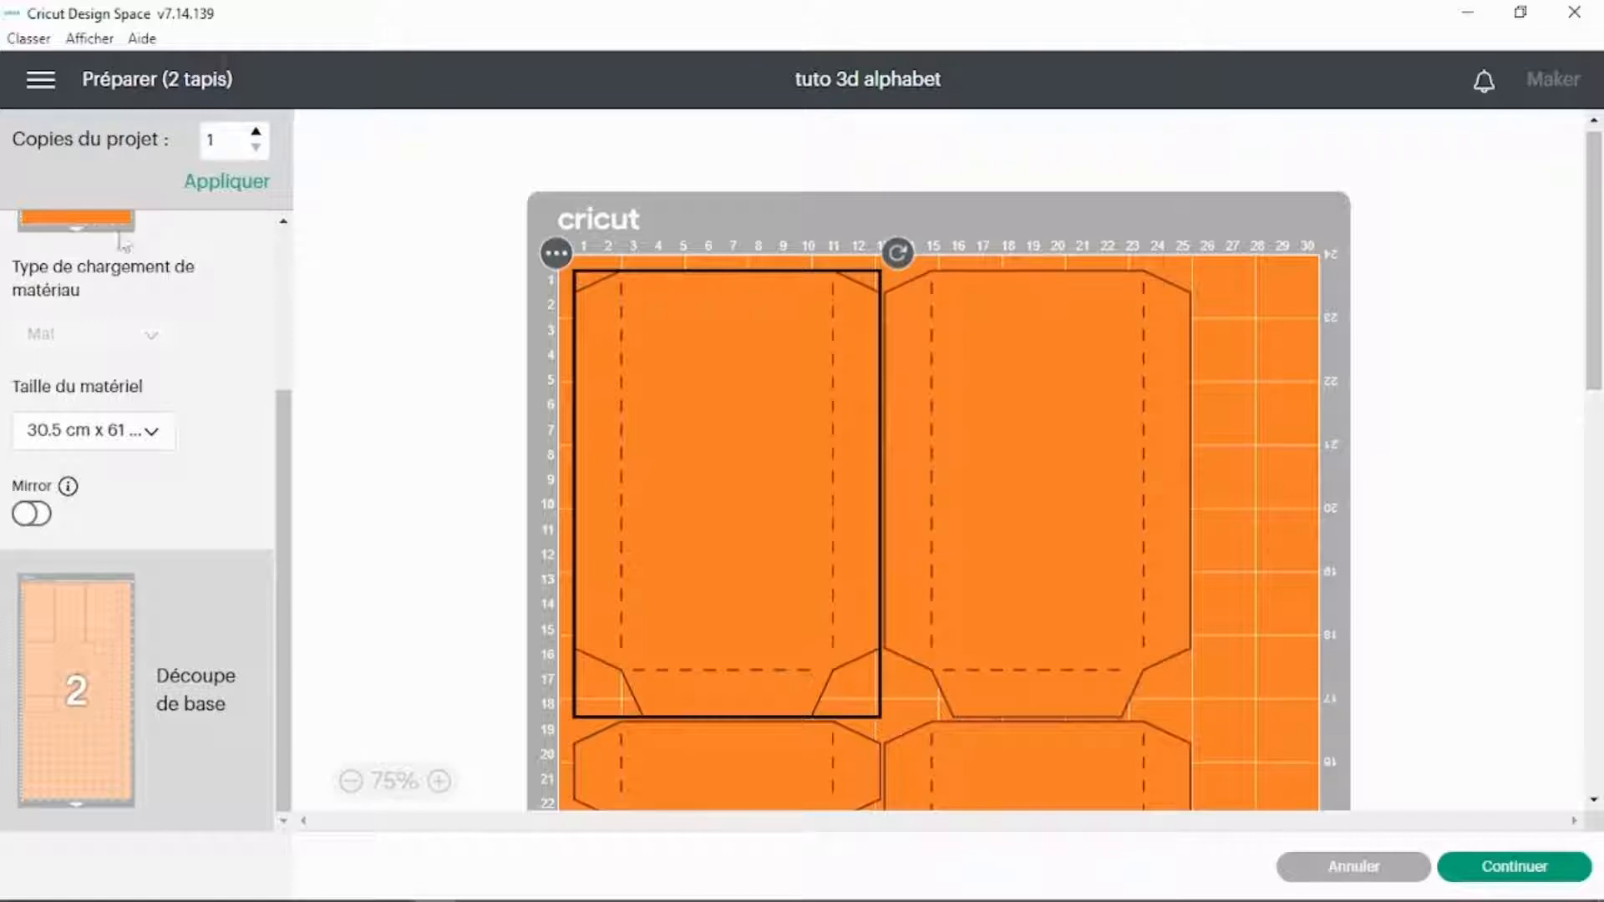
scroll(250, 413, "up", 3)
scroll(961, 452, "down", 10)
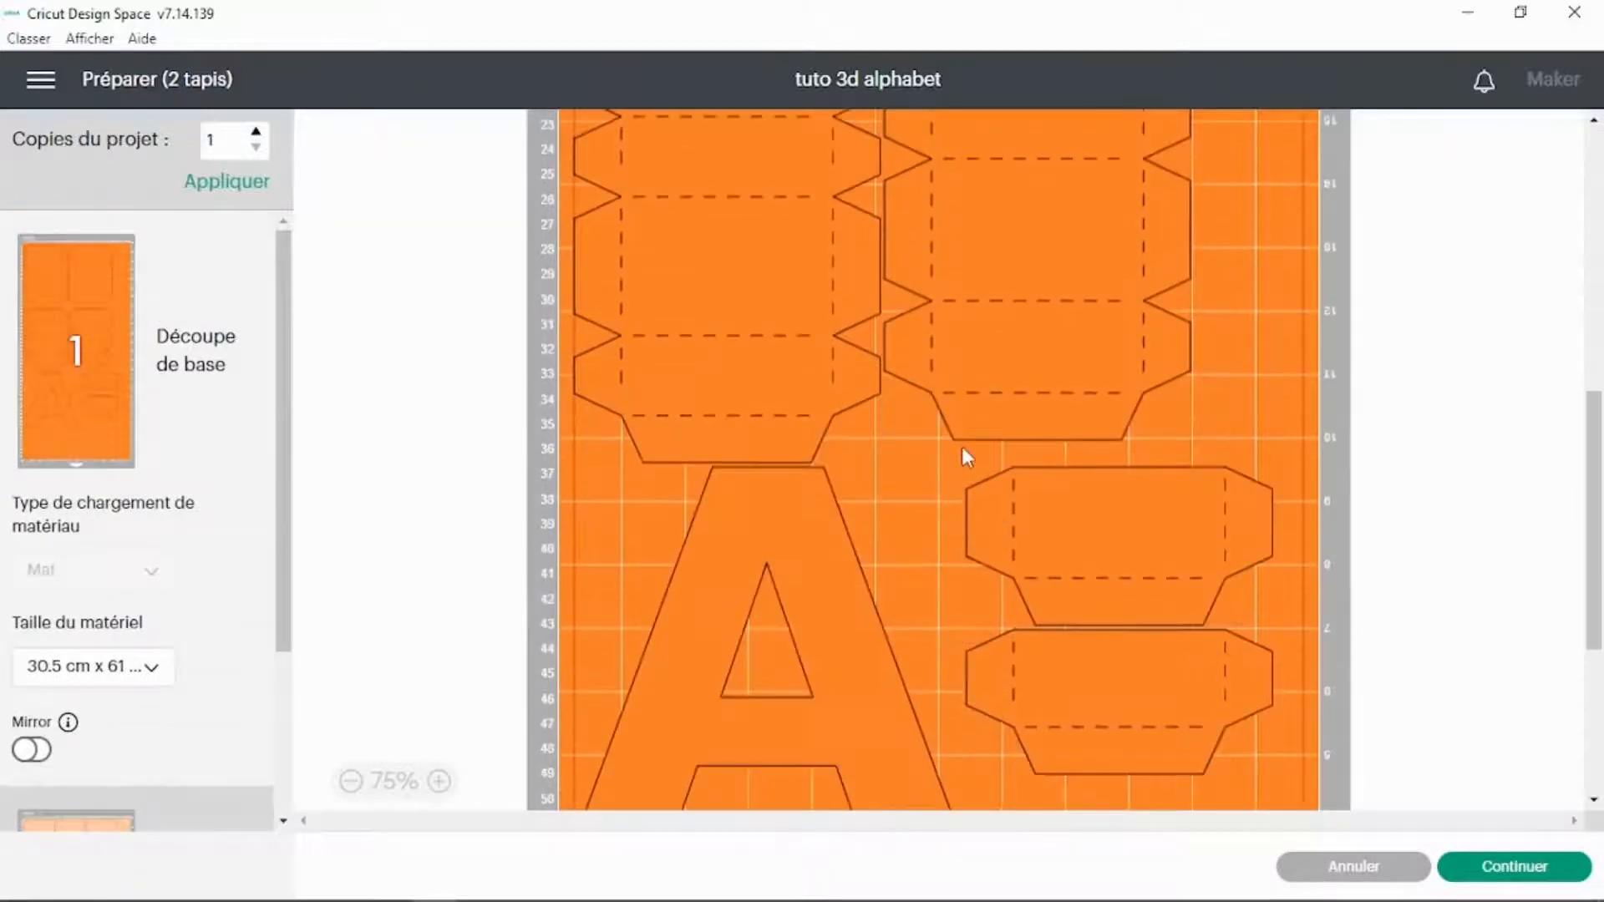
scroll(965, 455, "down", 3)
scroll(855, 512, "down", 2)
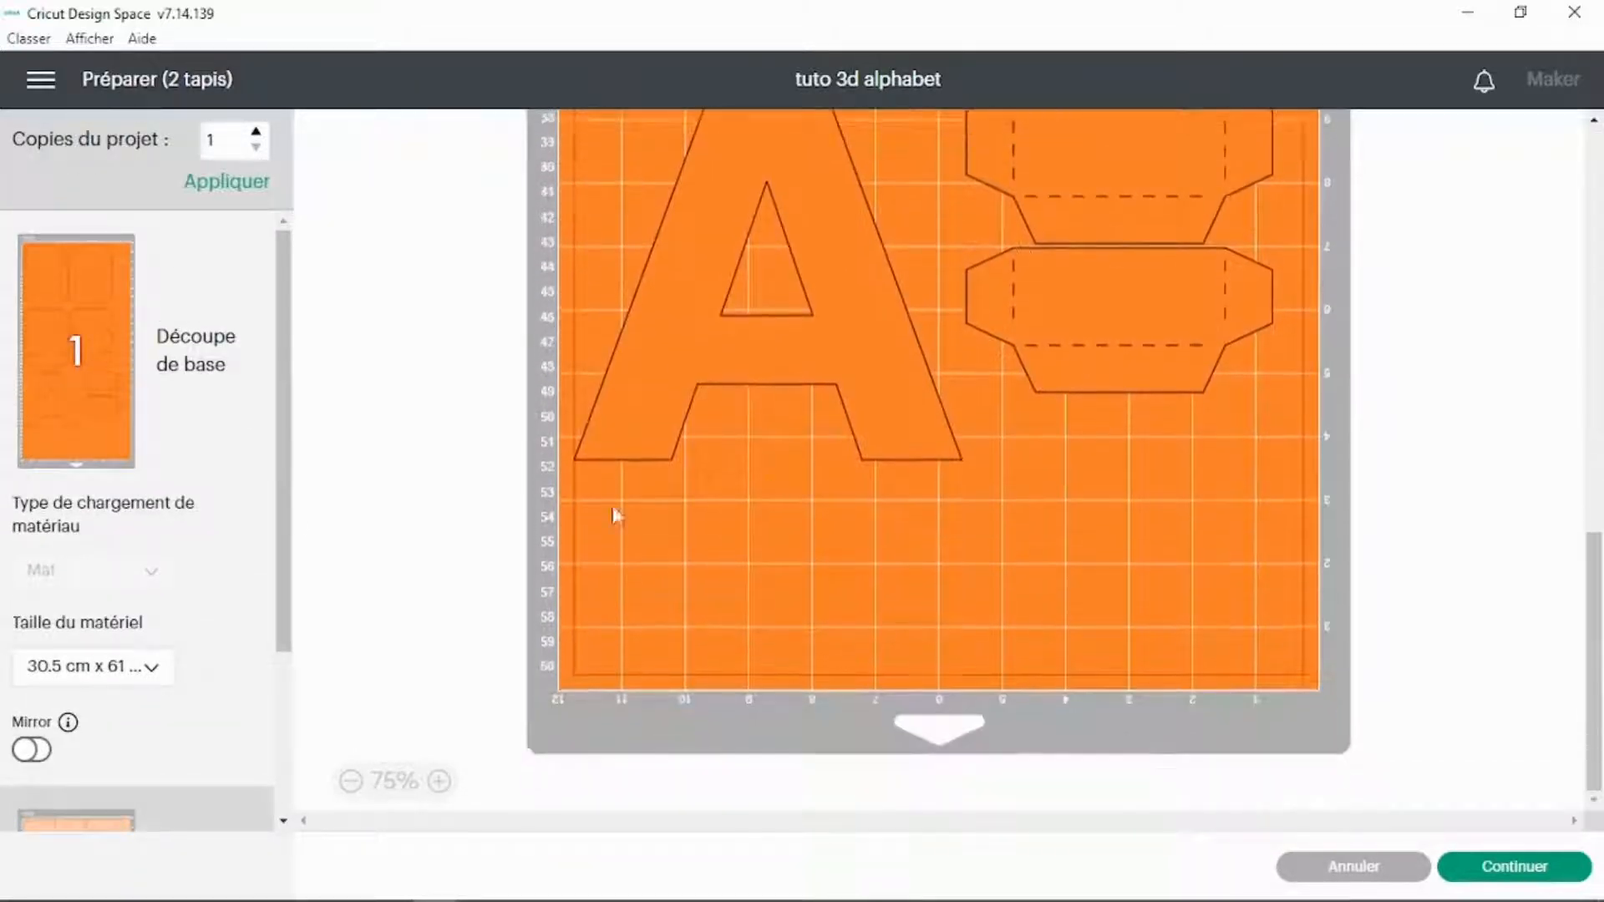
scroll(215, 469, "down", 3)
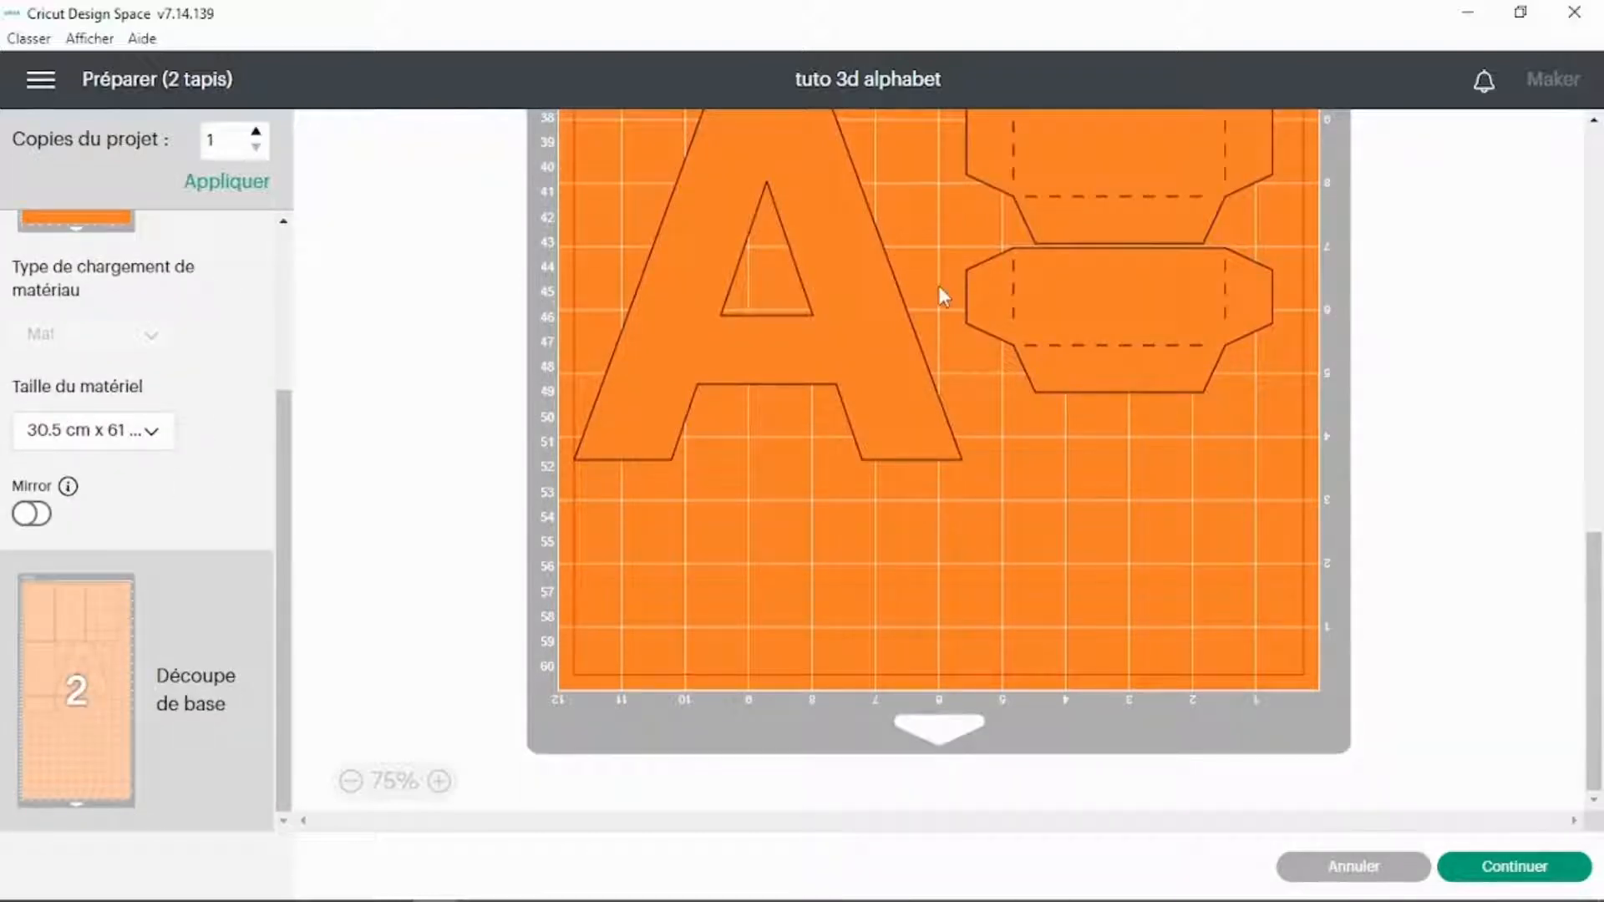
scroll(939, 284, "up", 15)
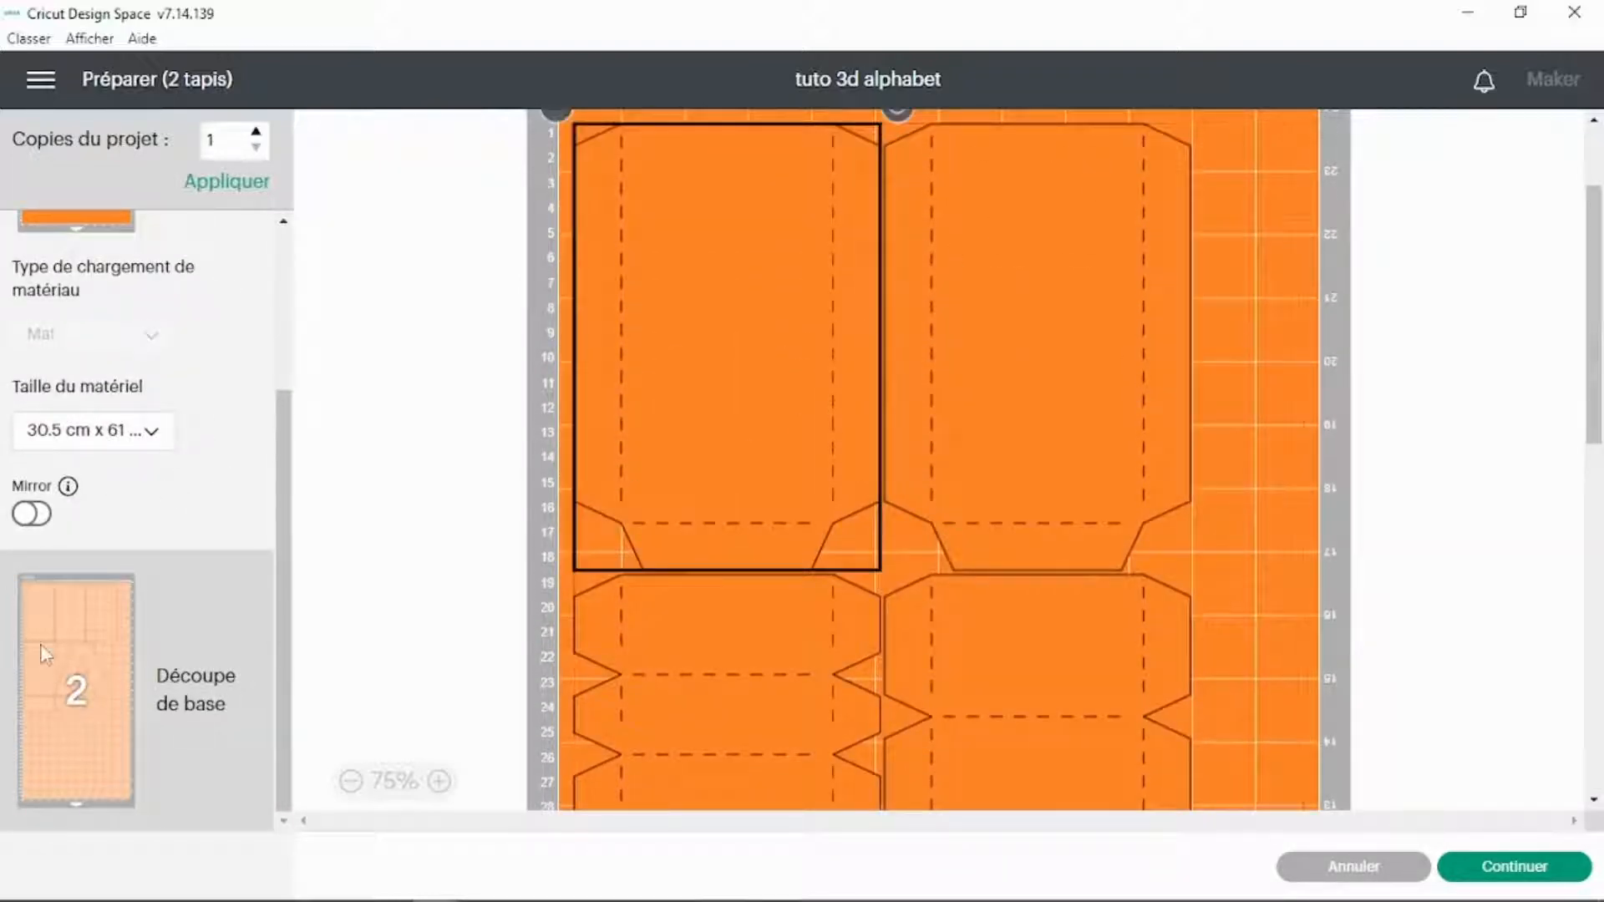
scroll(984, 451, "down", 10)
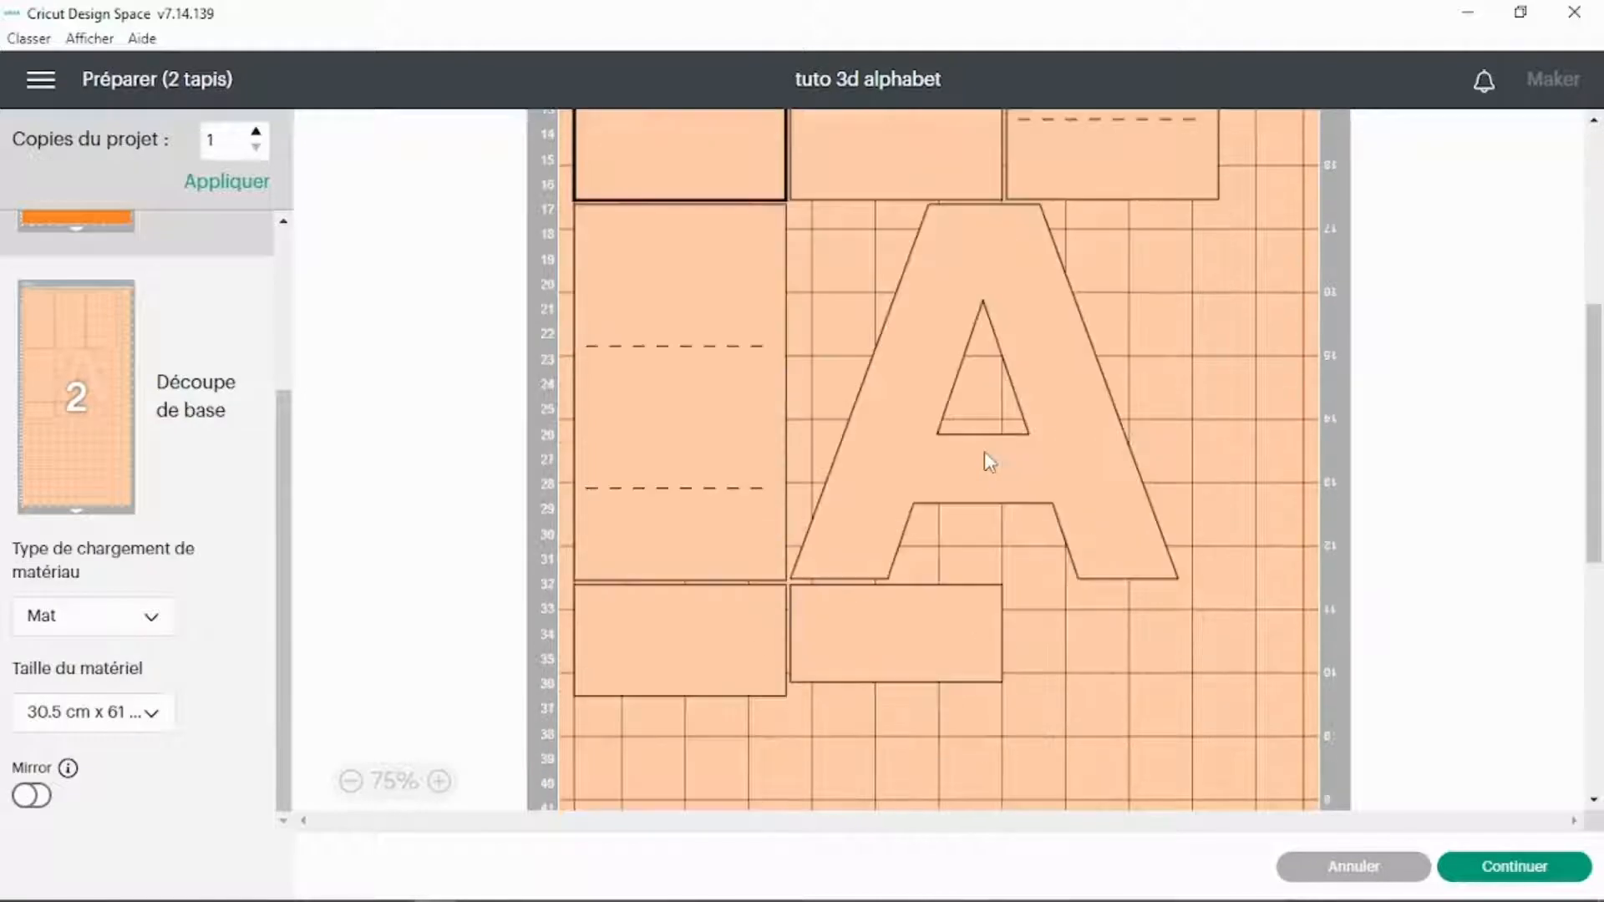
scroll(986, 384, "up", 10)
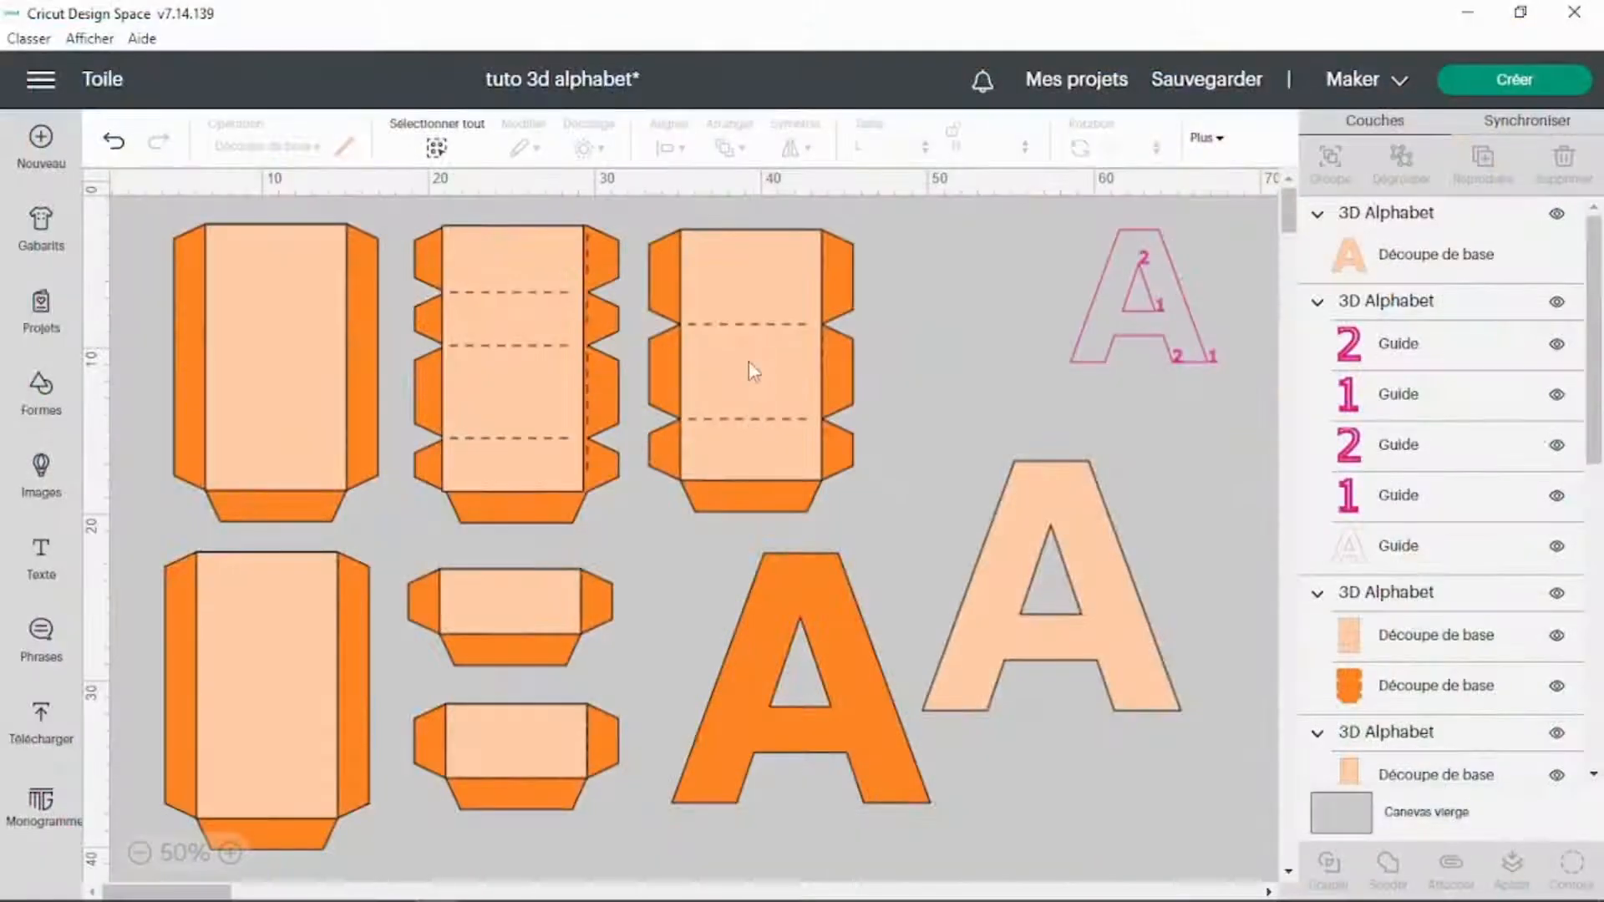
Stack all the side pieces on top of one another in the canvas's upper-left area and select the stack.
left_click_drag(748, 361, 322, 354)
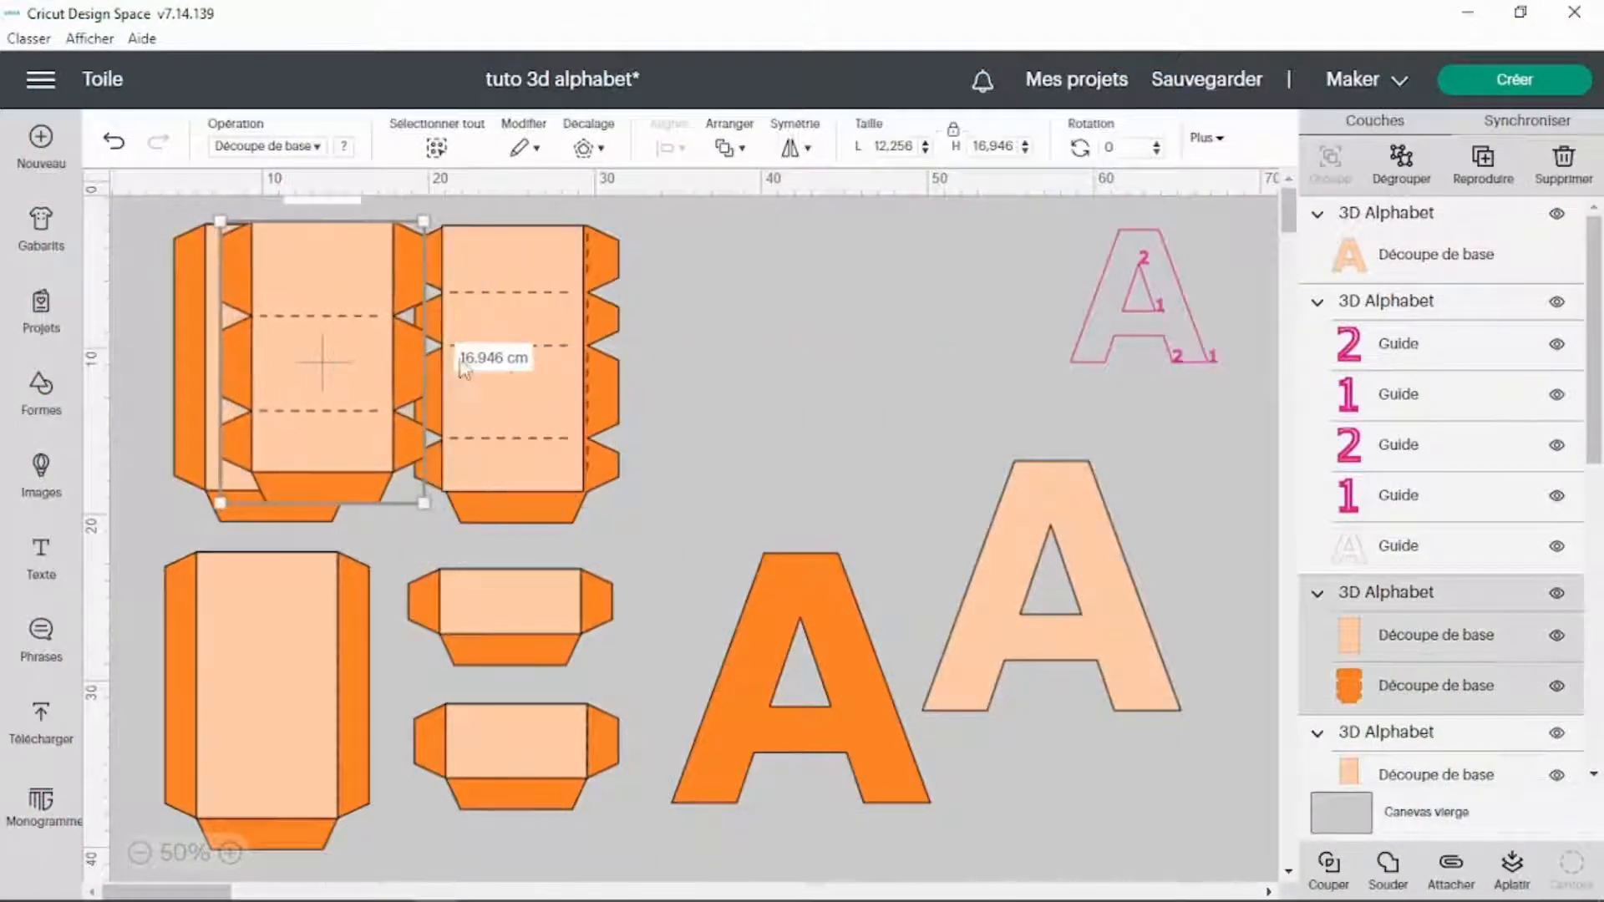
left_click_drag(526, 373, 358, 373)
left_click_drag(309, 706, 306, 408)
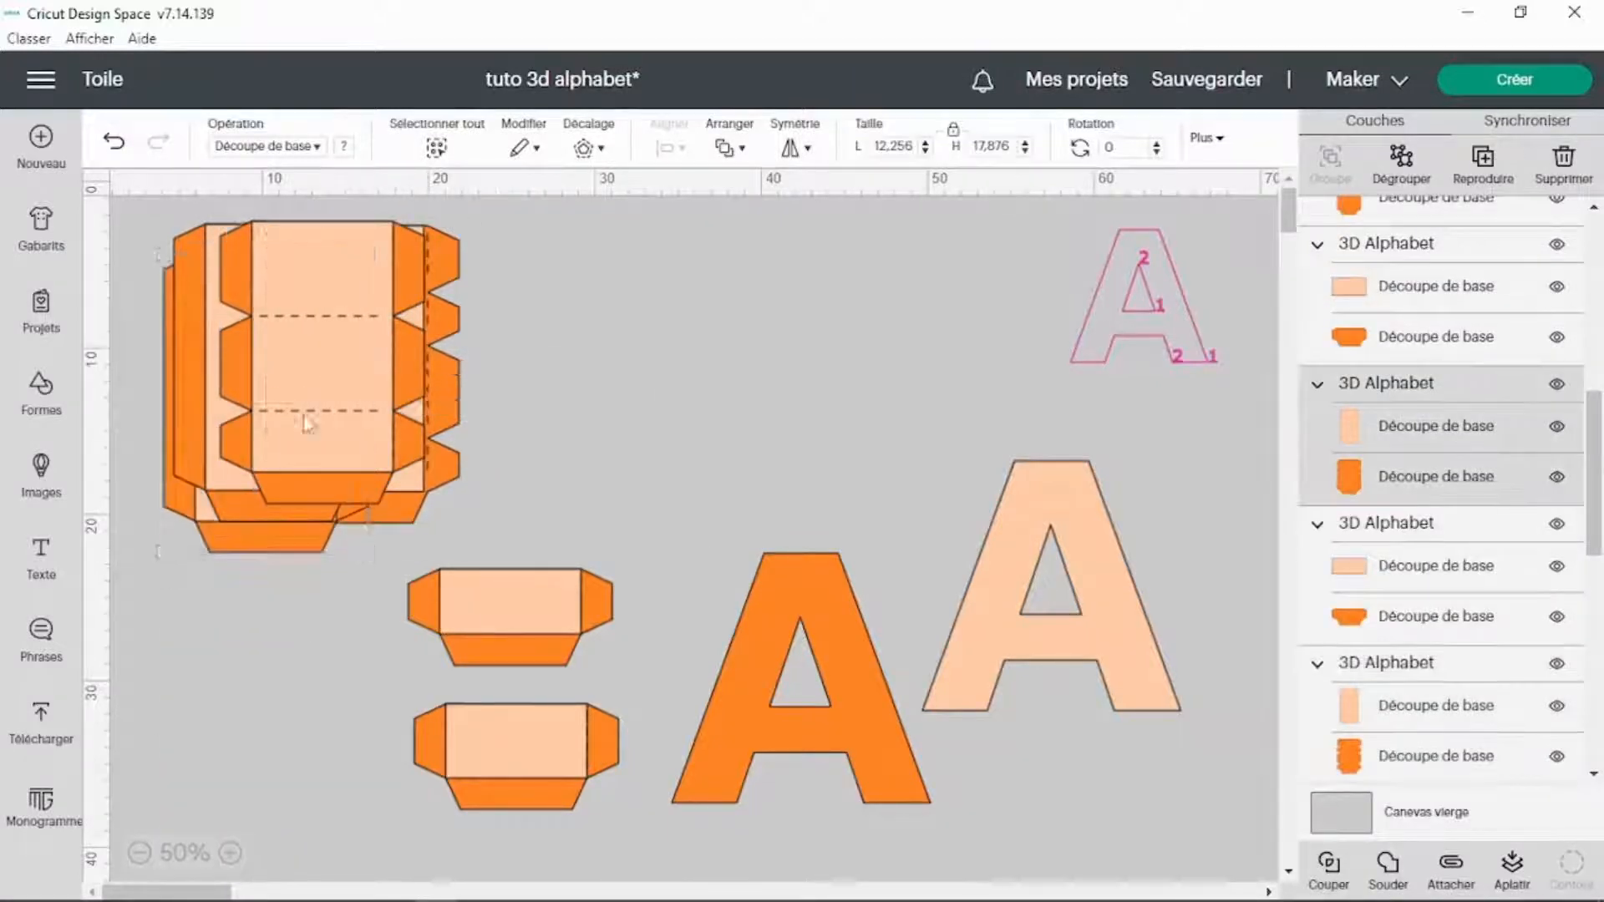
left_click_drag(469, 616, 268, 419)
left_click_drag(502, 806, 298, 416)
left_click_drag(504, 613, 153, 216)
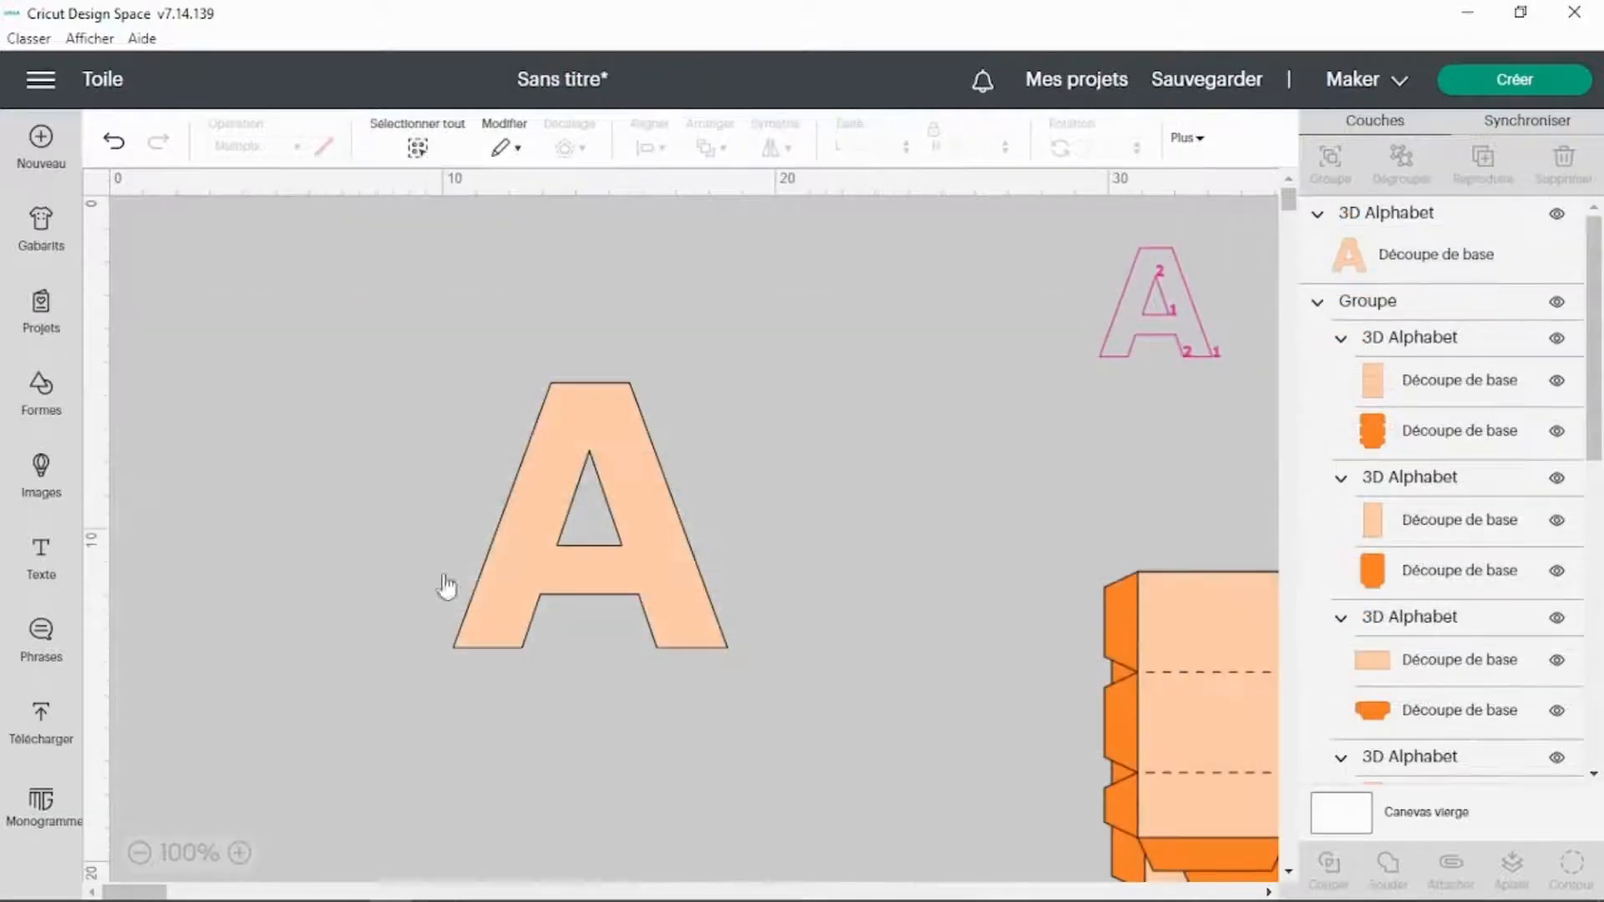
Move the peach A to the middle of the canvas and offset it by -0.2 cm with rounded corners.
left_click_drag(653, 535, 847, 549)
left_click(583, 148)
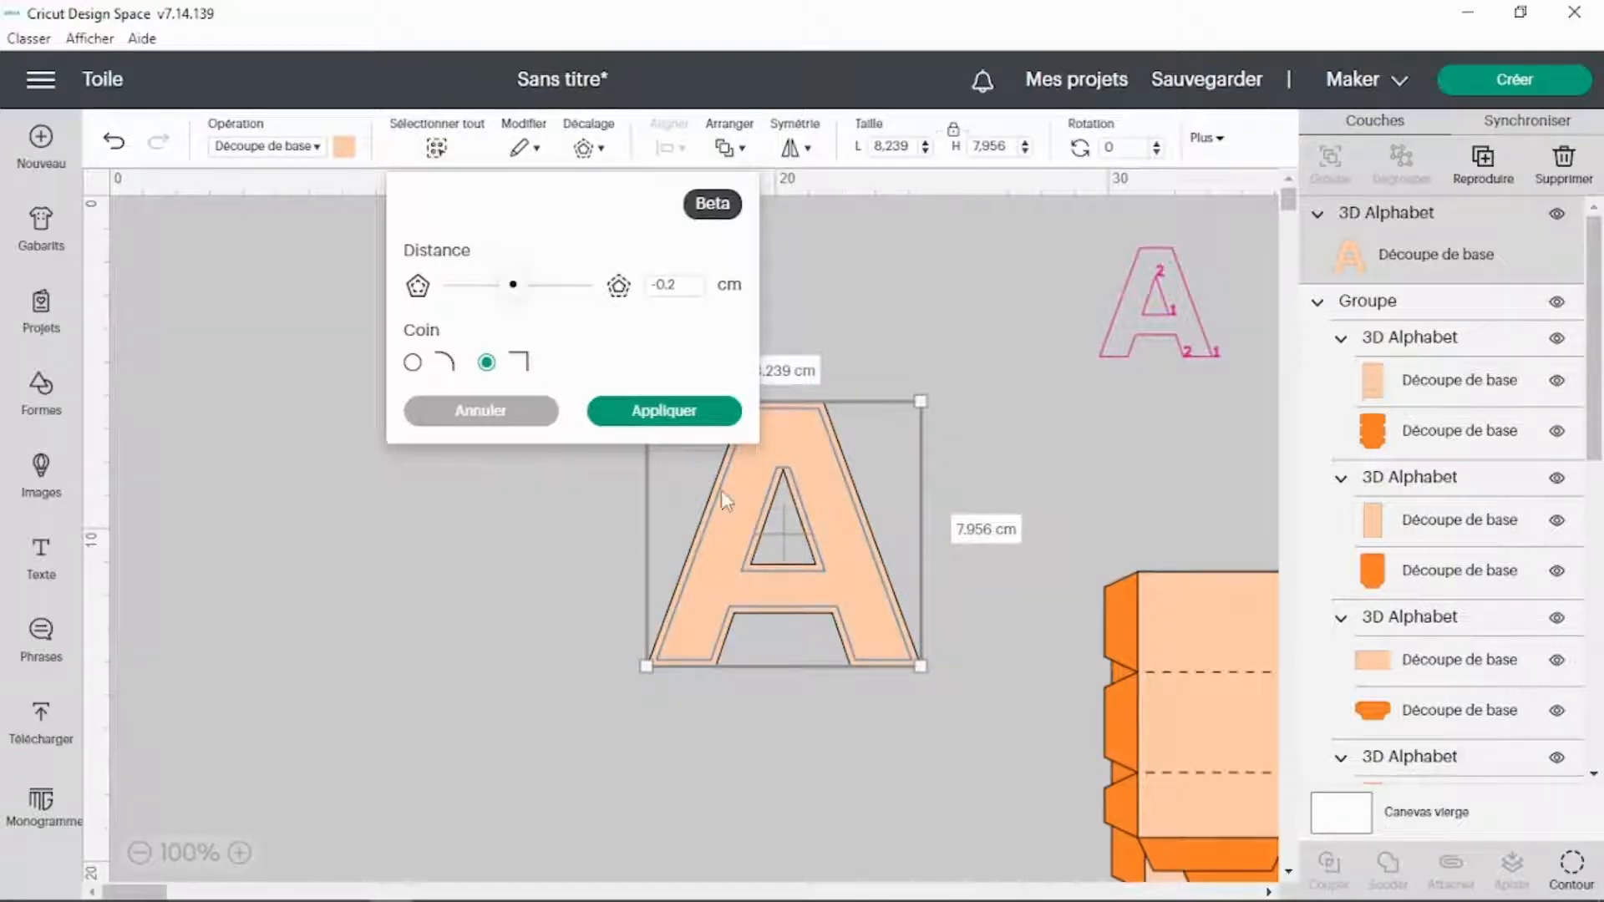
left_click(414, 363)
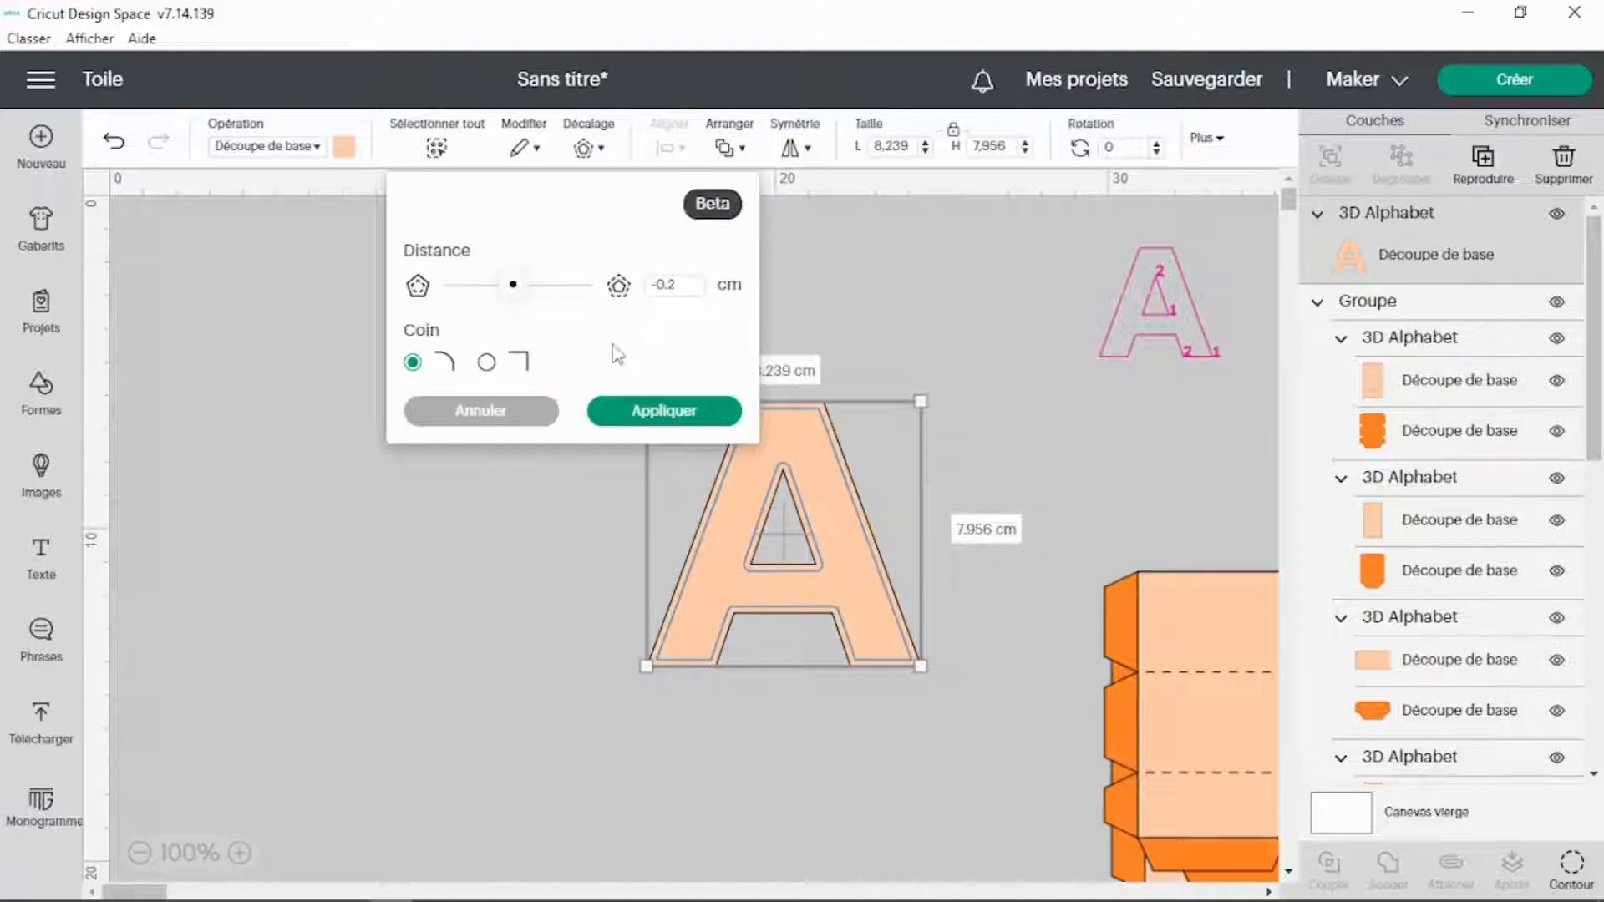
left_click(629, 413)
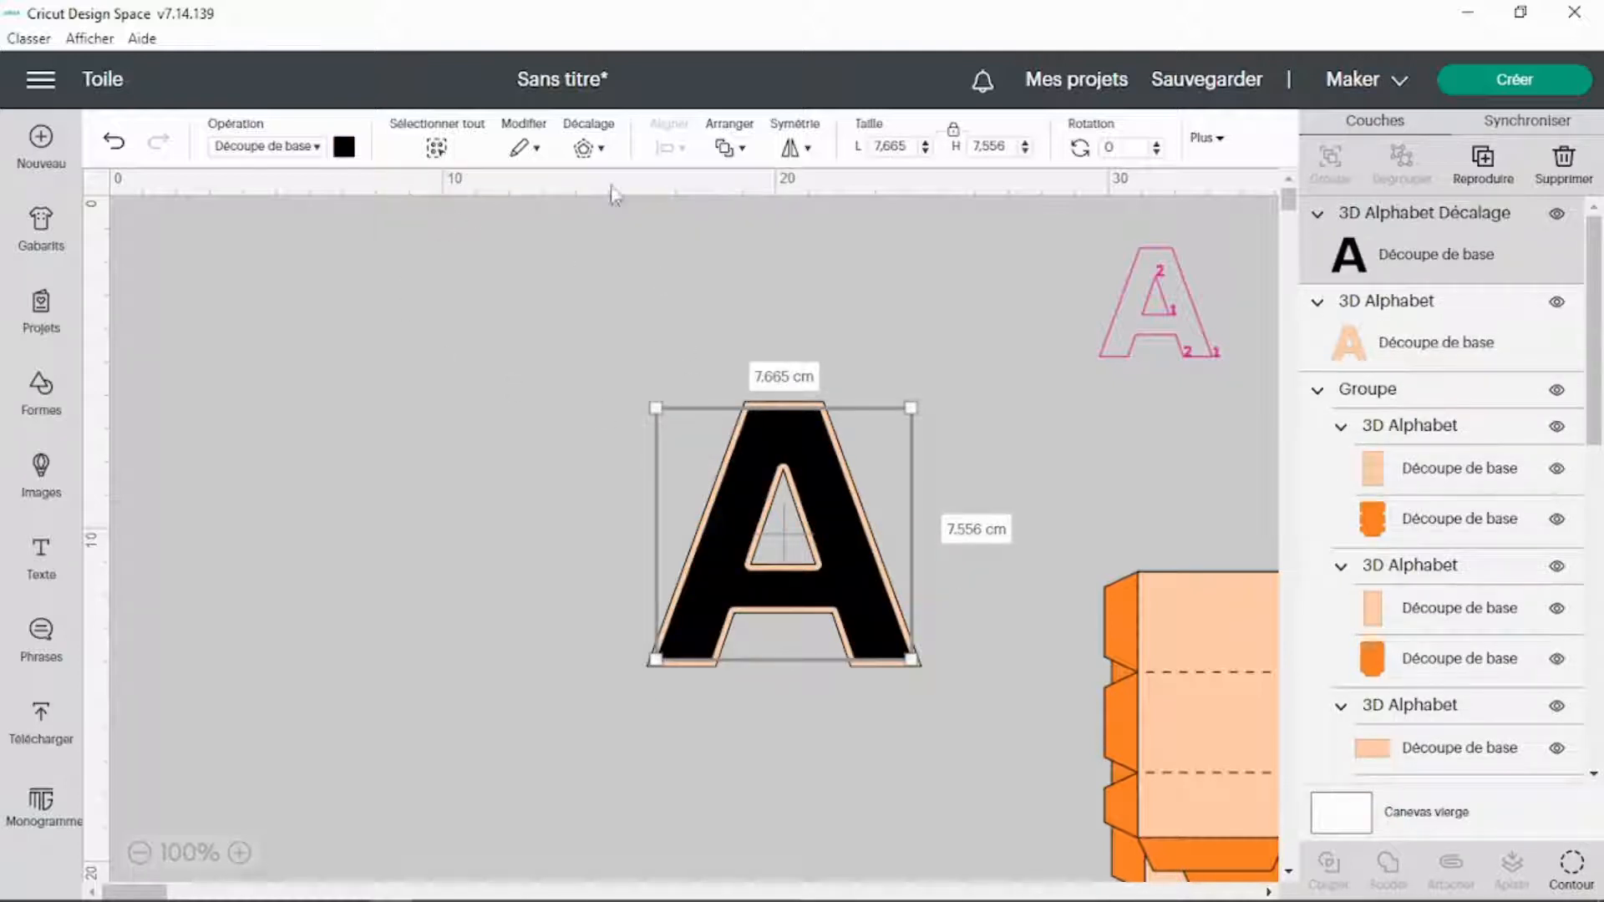
Recolour the black offset A, trying light yellow before settling on orange.
left_click(343, 147)
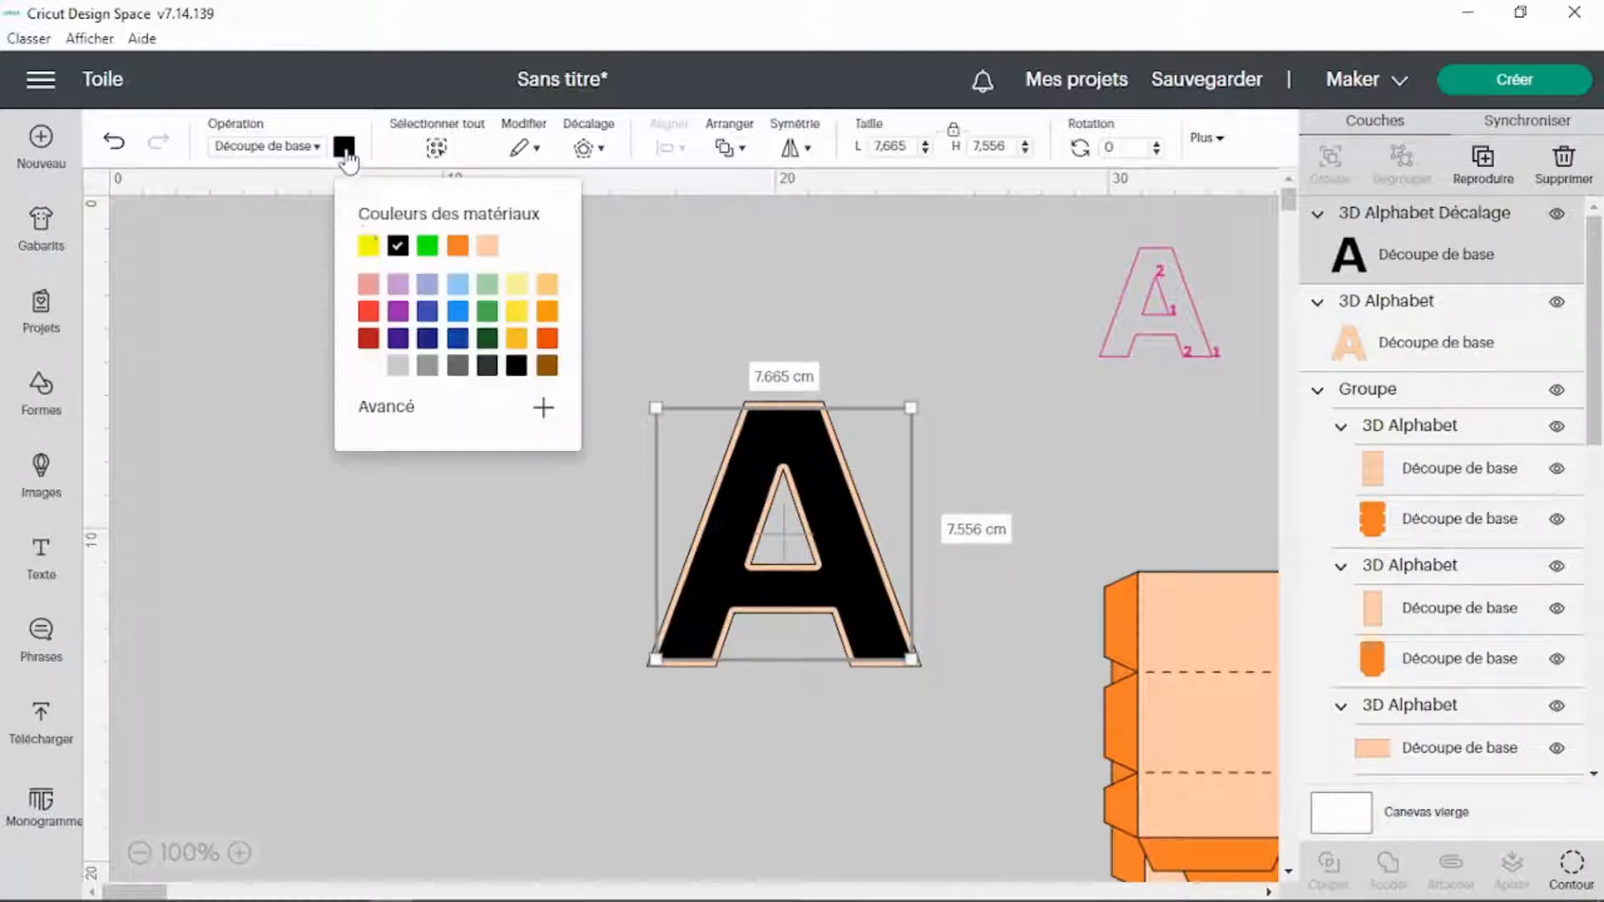
left_click(517, 285)
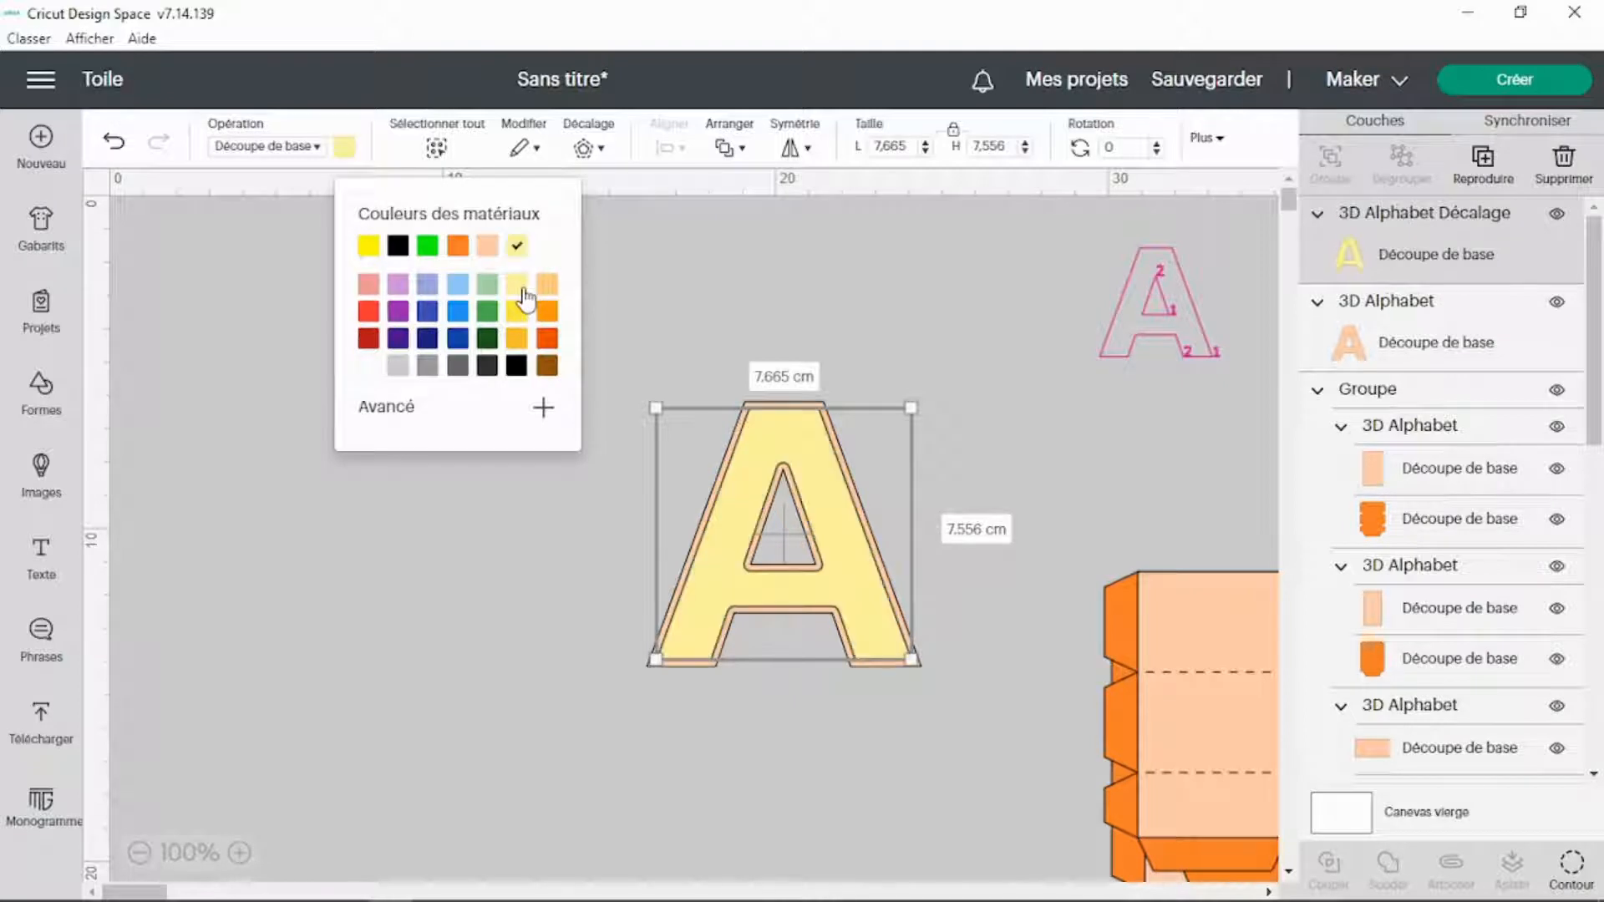
left_click(553, 336)
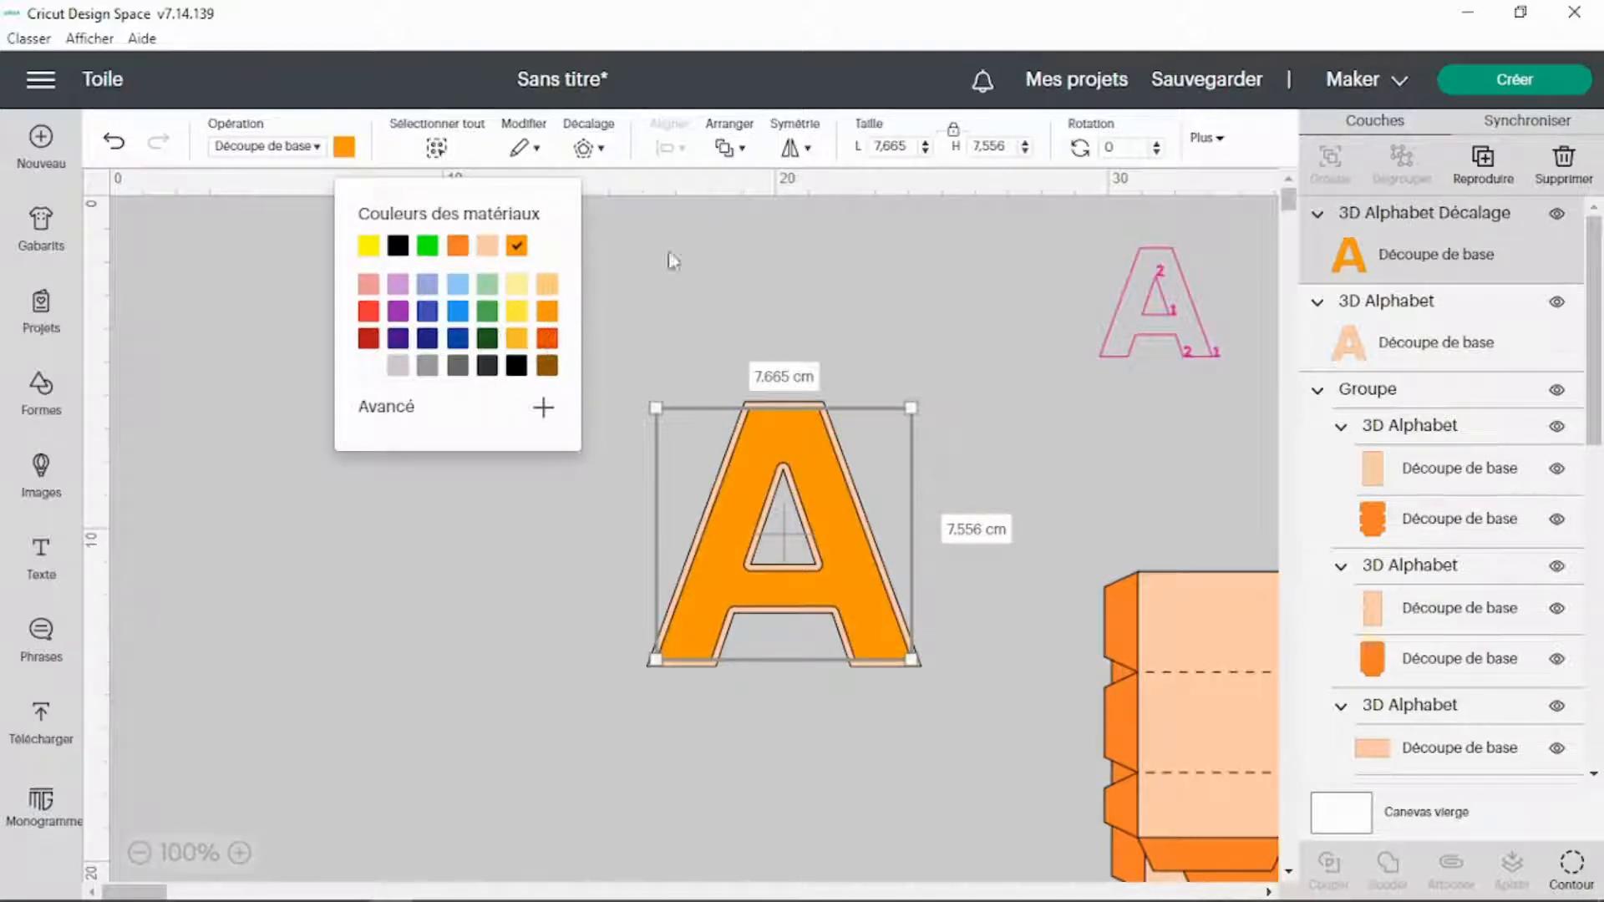
left_click(870, 345)
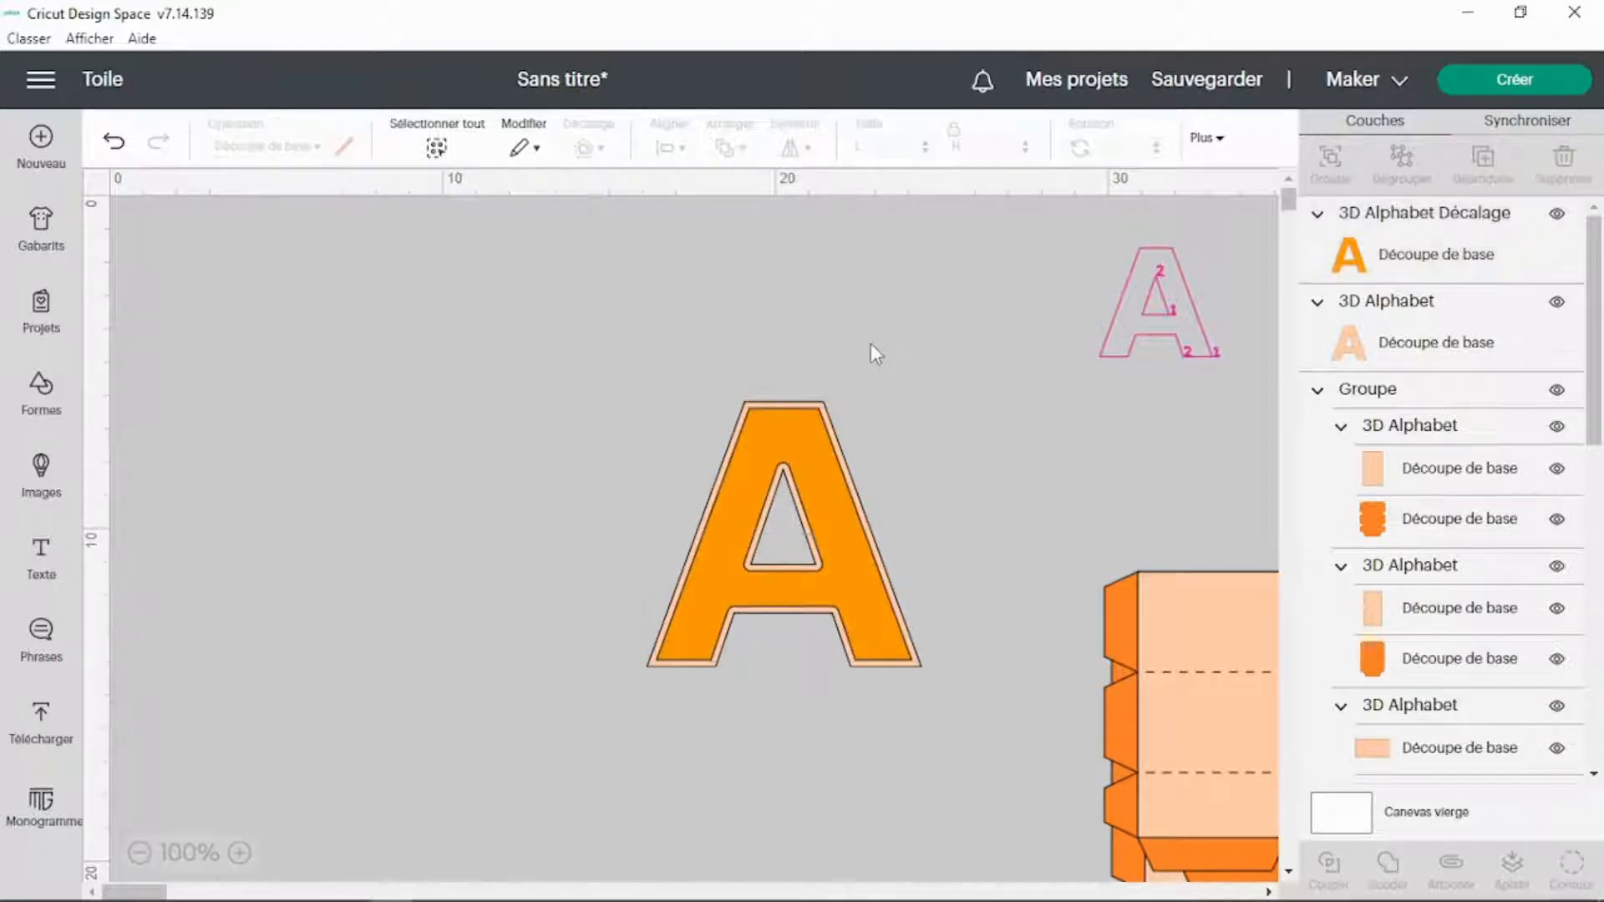
Move the orange offset and the peach A beneath it together, placing them beside the pink numbered guide.
left_click(825, 443)
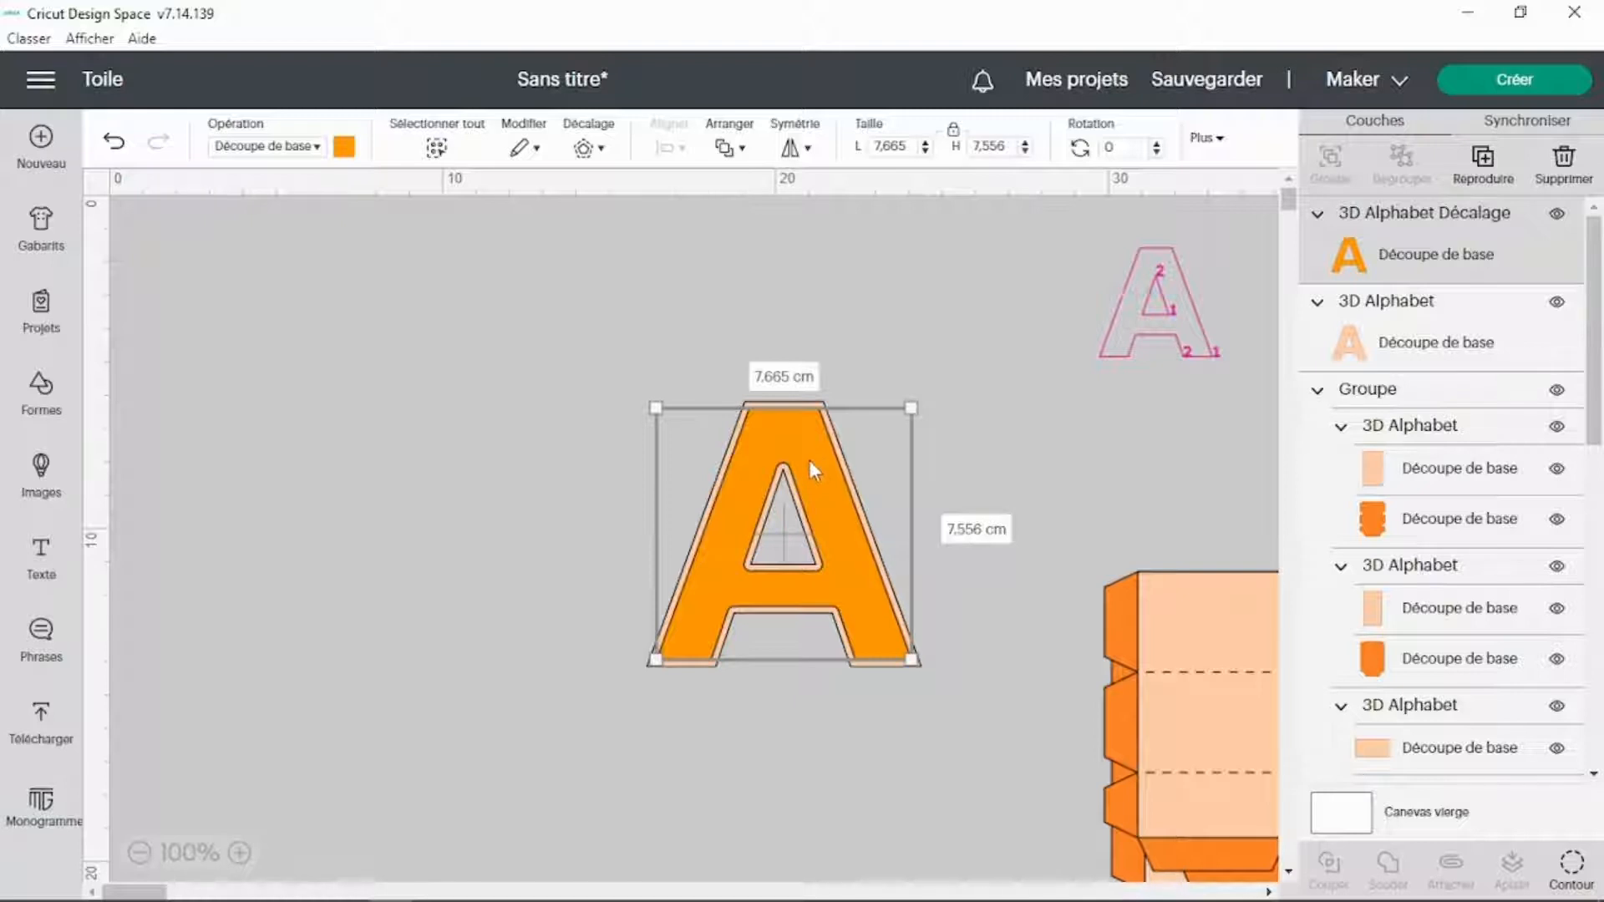
mouse_move(813, 449)
left_mouse_down()
mouse_move(820, 468)
mouse_move(827, 426)
mouse_move(991, 305)
mouse_move(831, 443)
mouse_move(813, 439)
left_mouse_up()
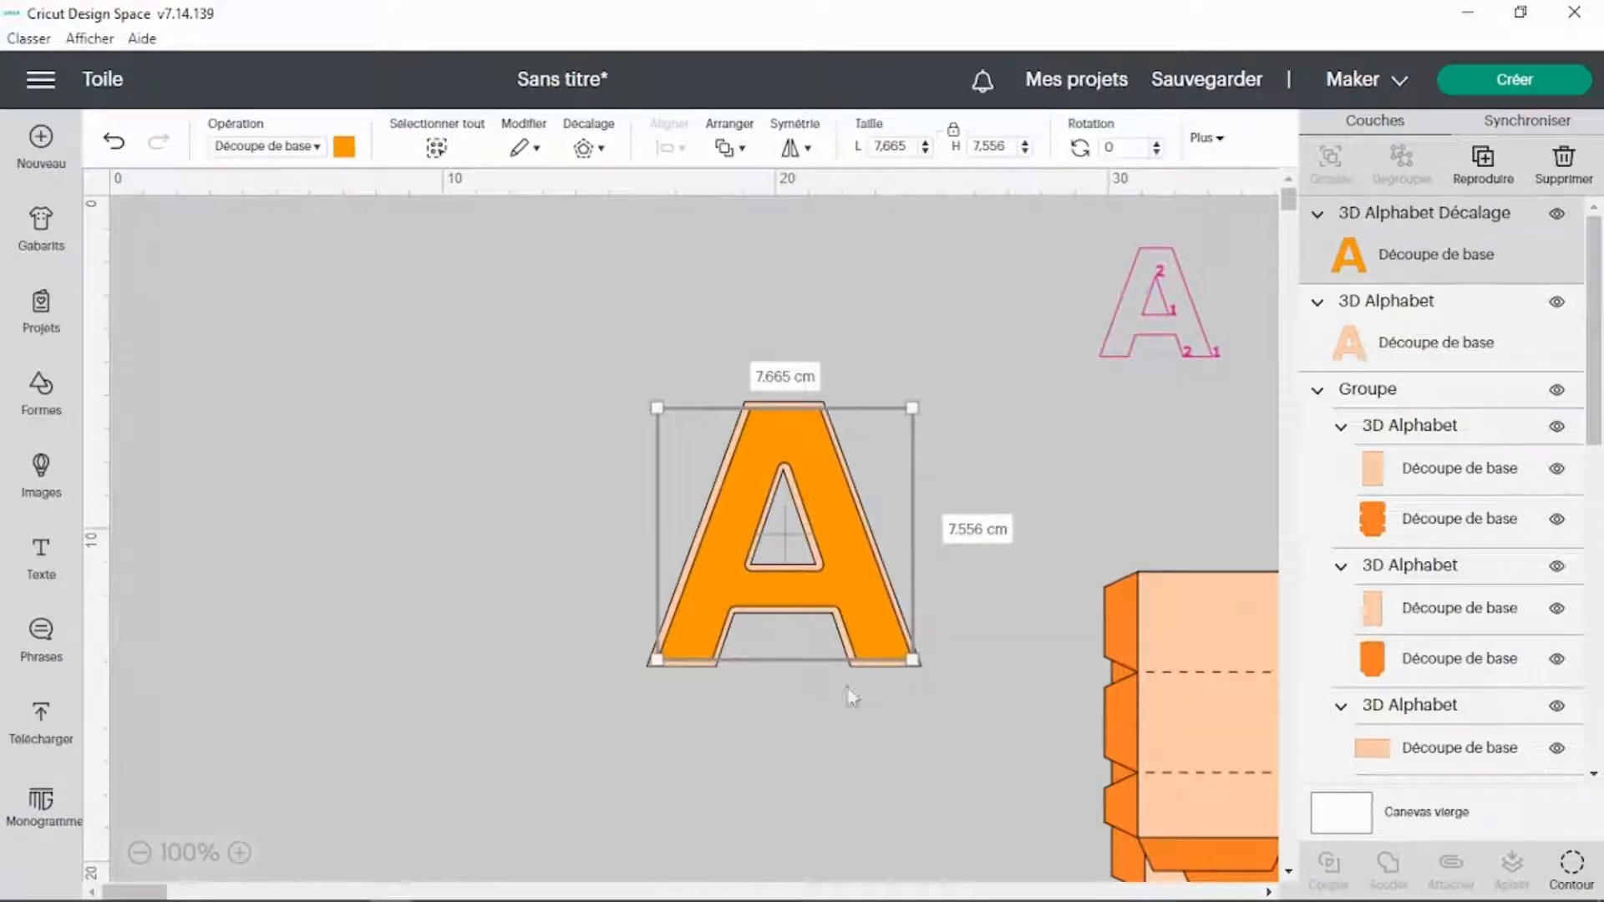
mouse_move(919, 700)
left_mouse_down()
mouse_move(824, 669)
mouse_move(762, 563)
left_mouse_up()
left_click_drag(776, 602, 946, 409)
left_click(935, 583)
left_click(1380, 338)
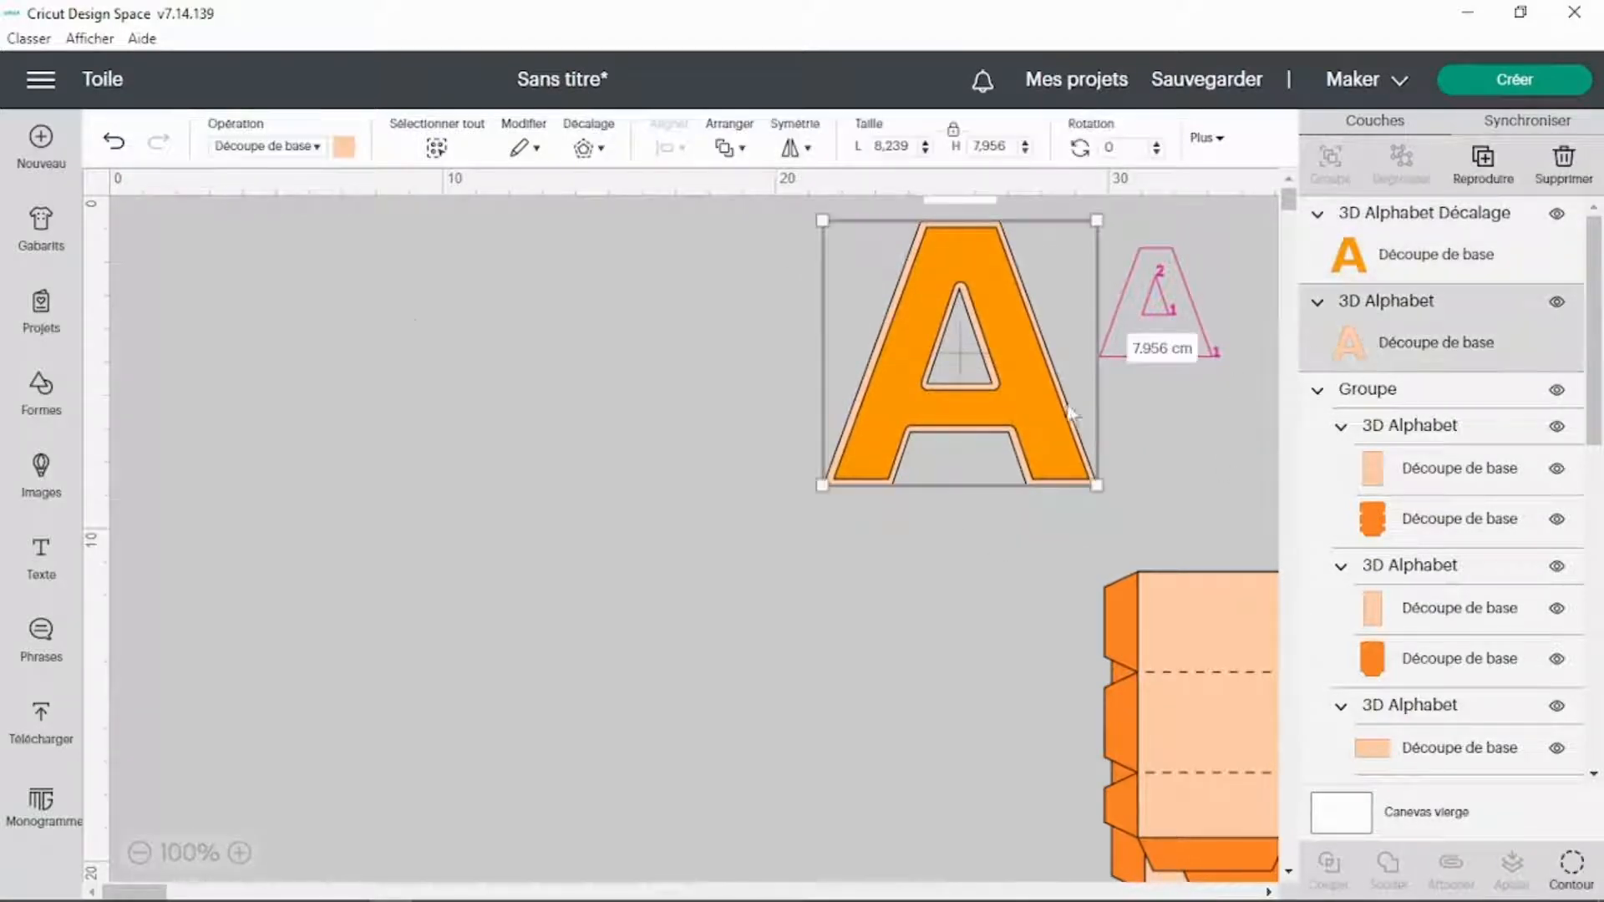
left_click(896, 598)
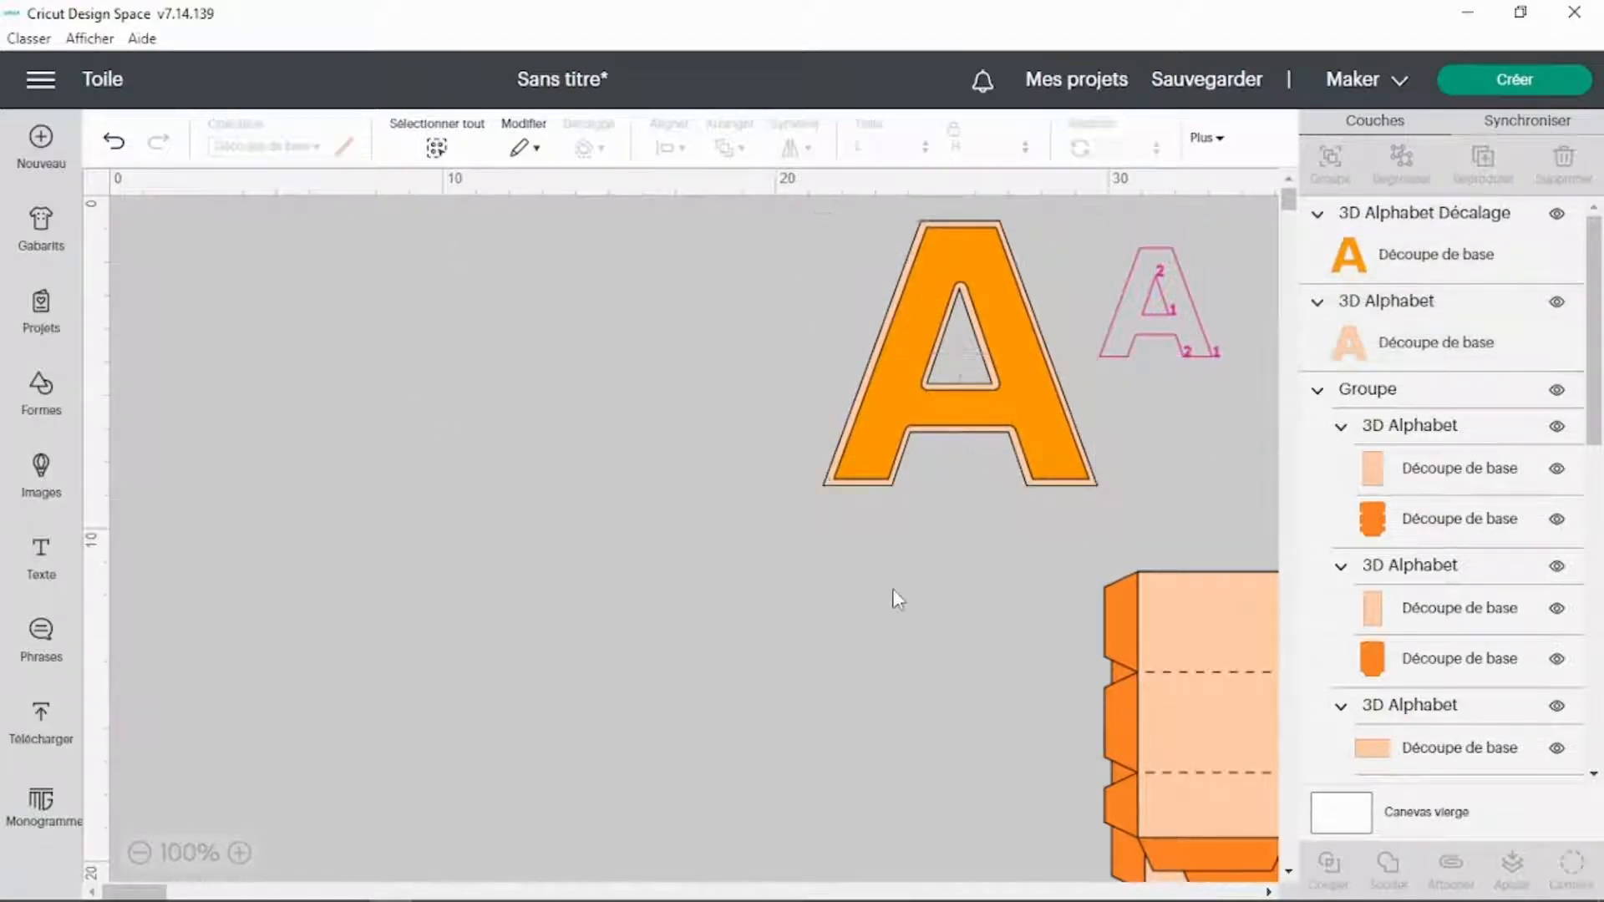
Add a text object reading "Décalage -0.2" below and beside the offset letter A.
left_click(46, 560)
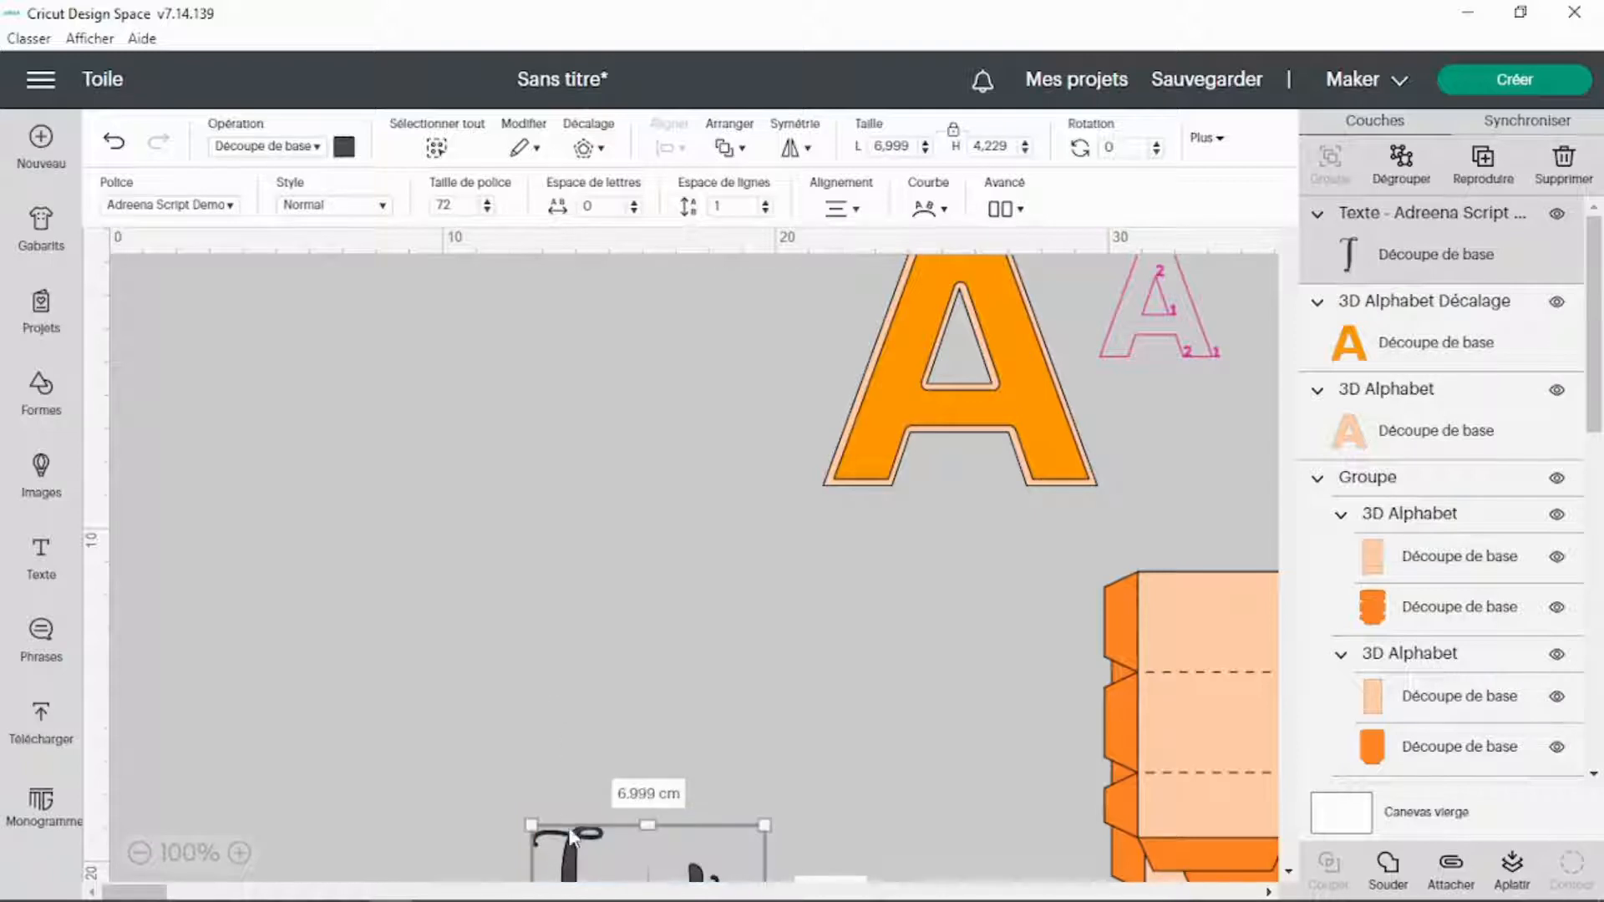
left_click_drag(579, 829, 568, 488)
double_click(568, 488)
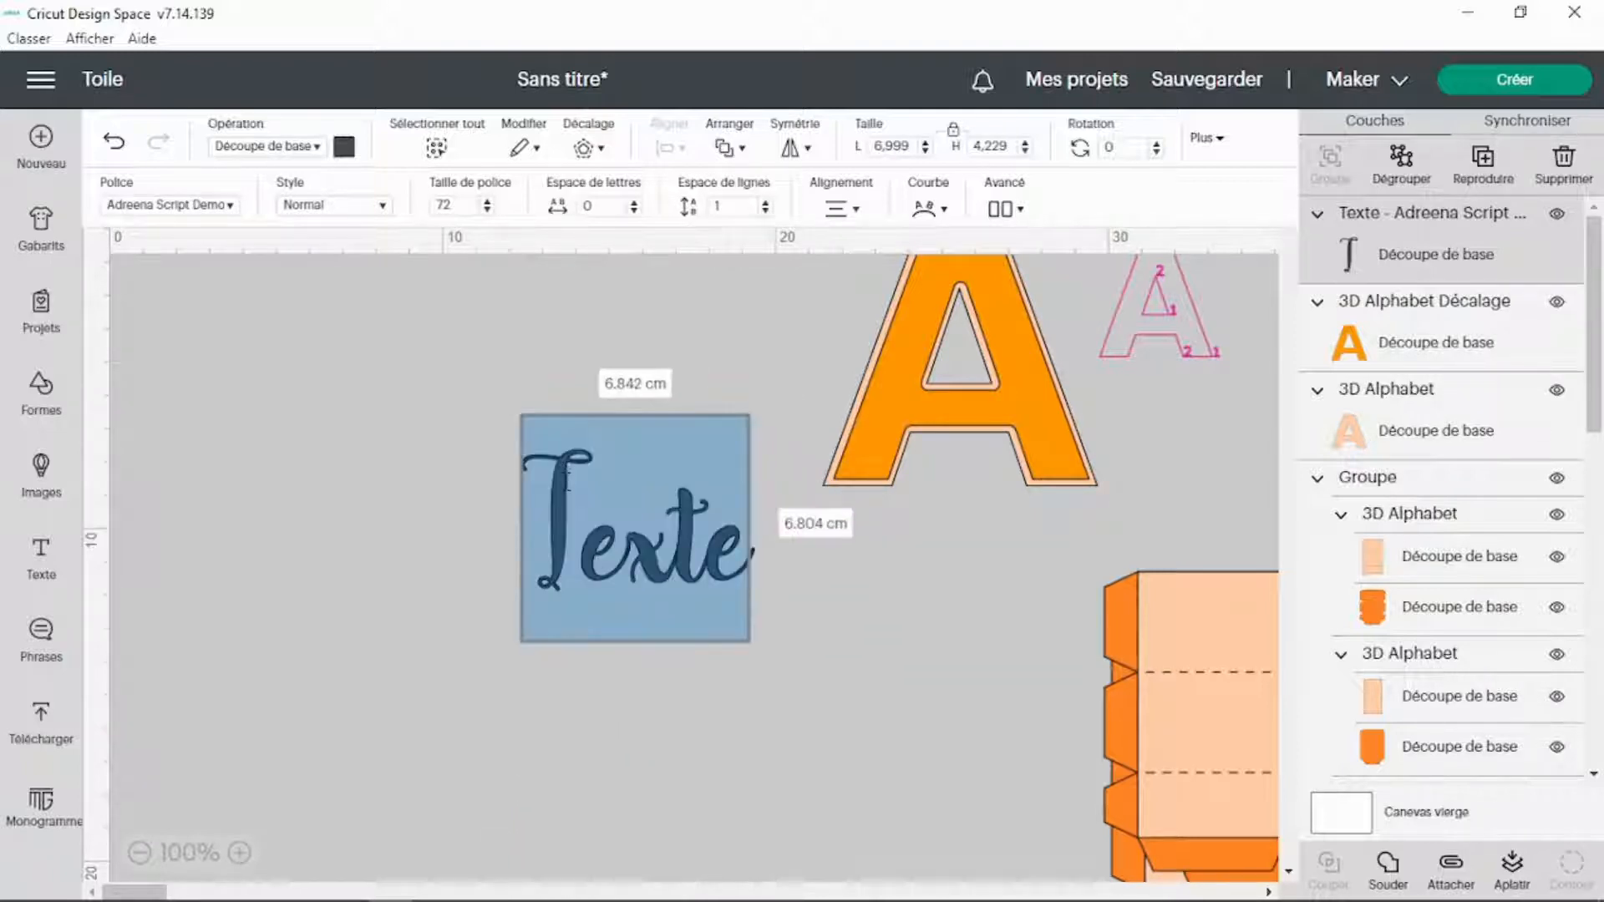
type("D")
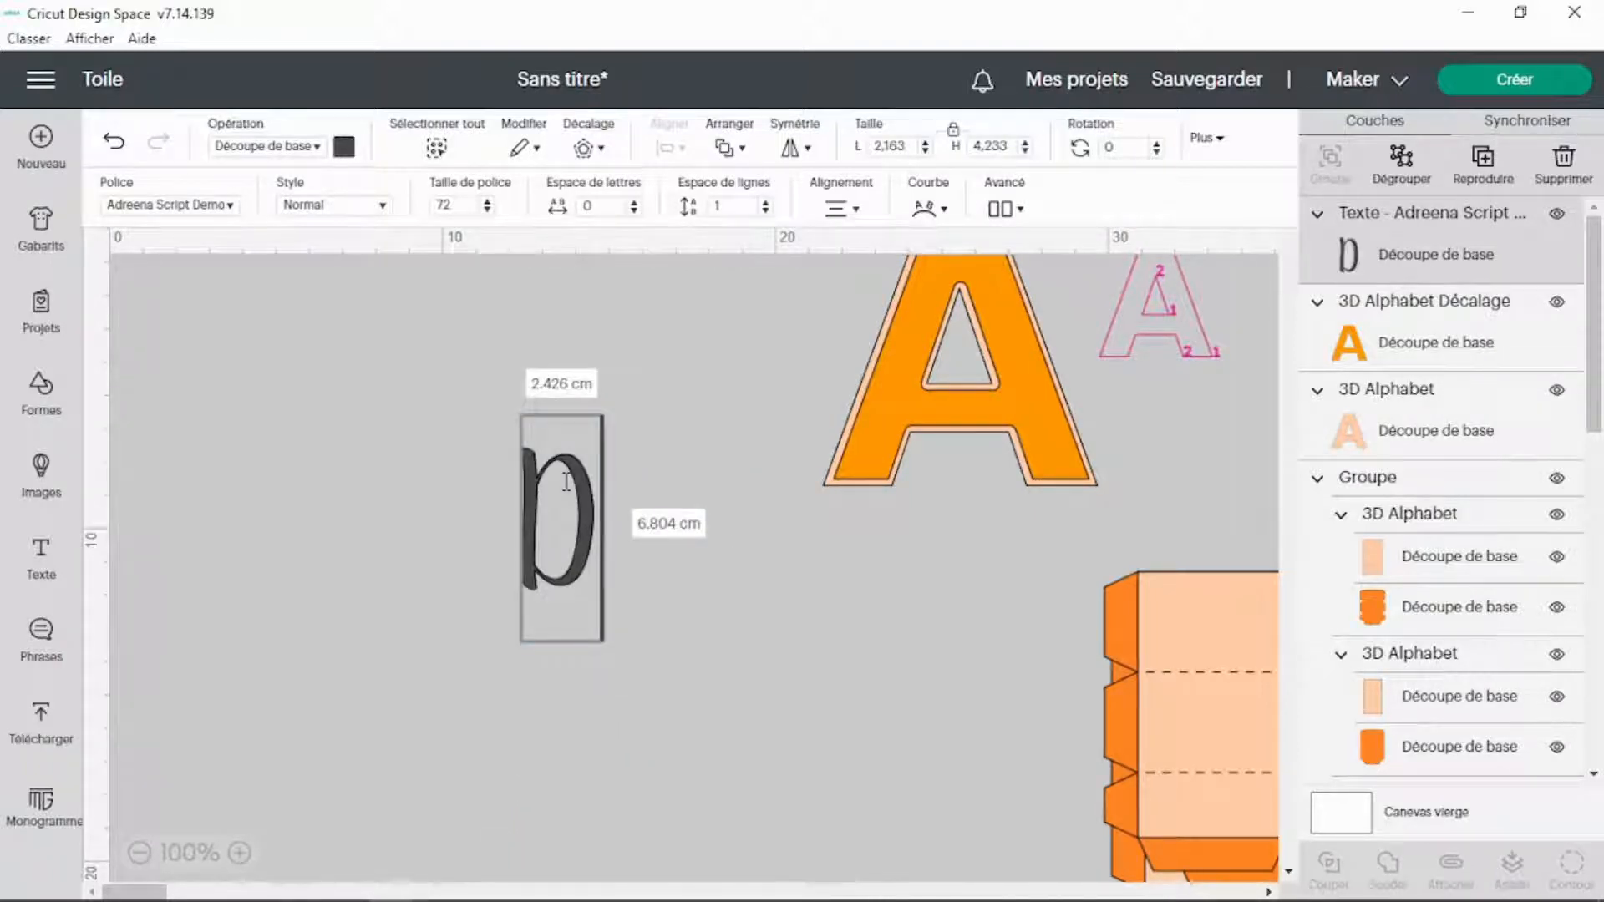
type("écalage -0.")
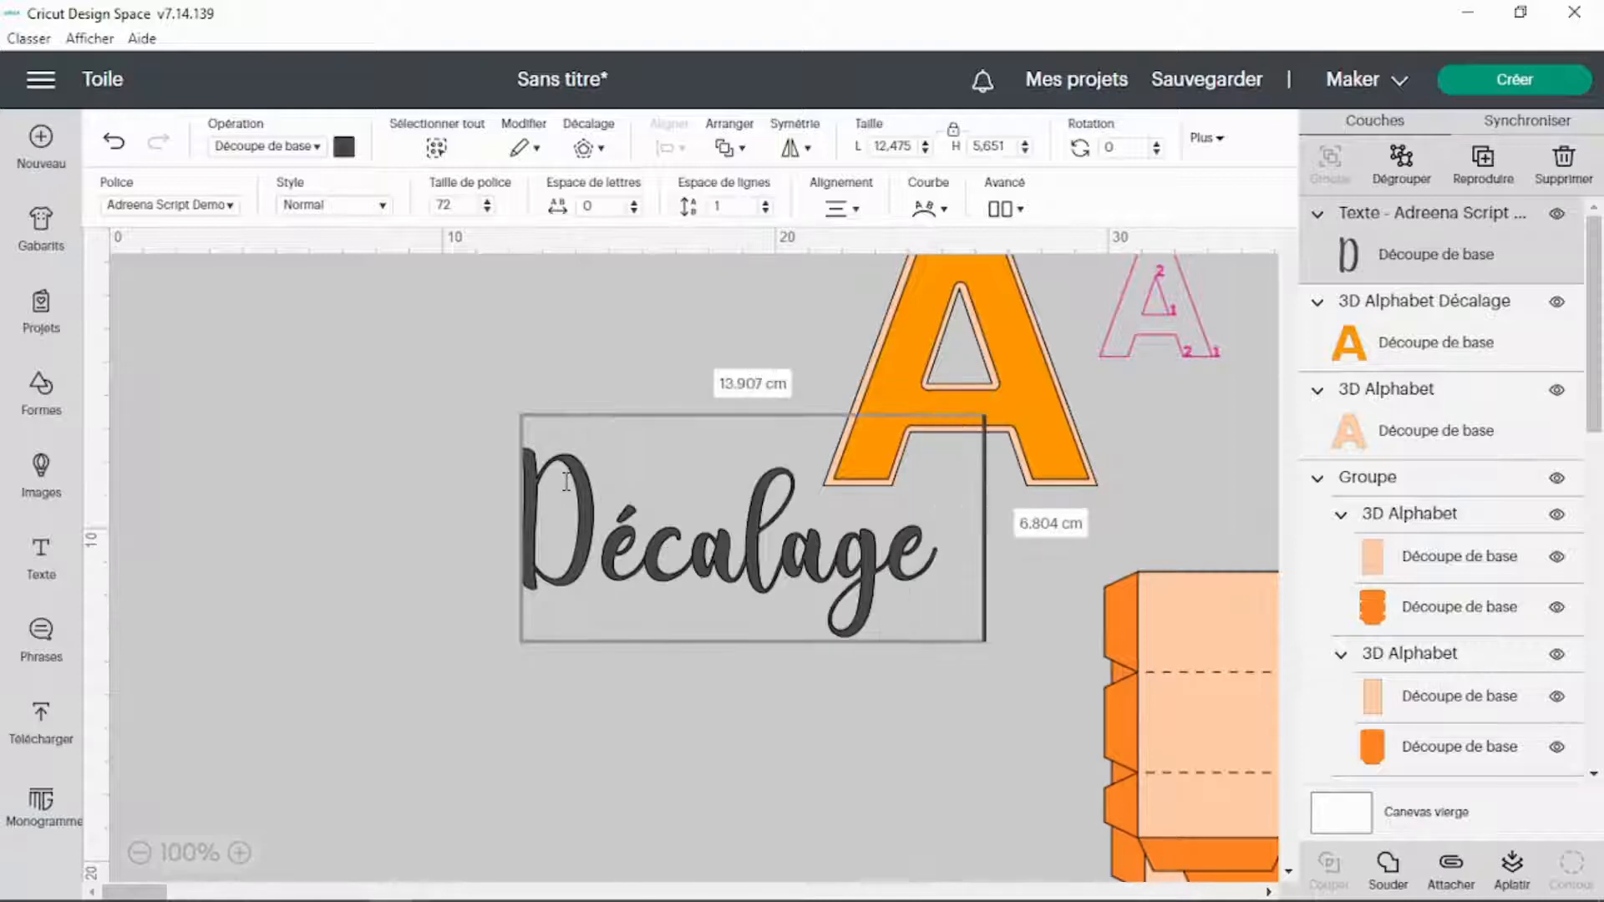
type("2")
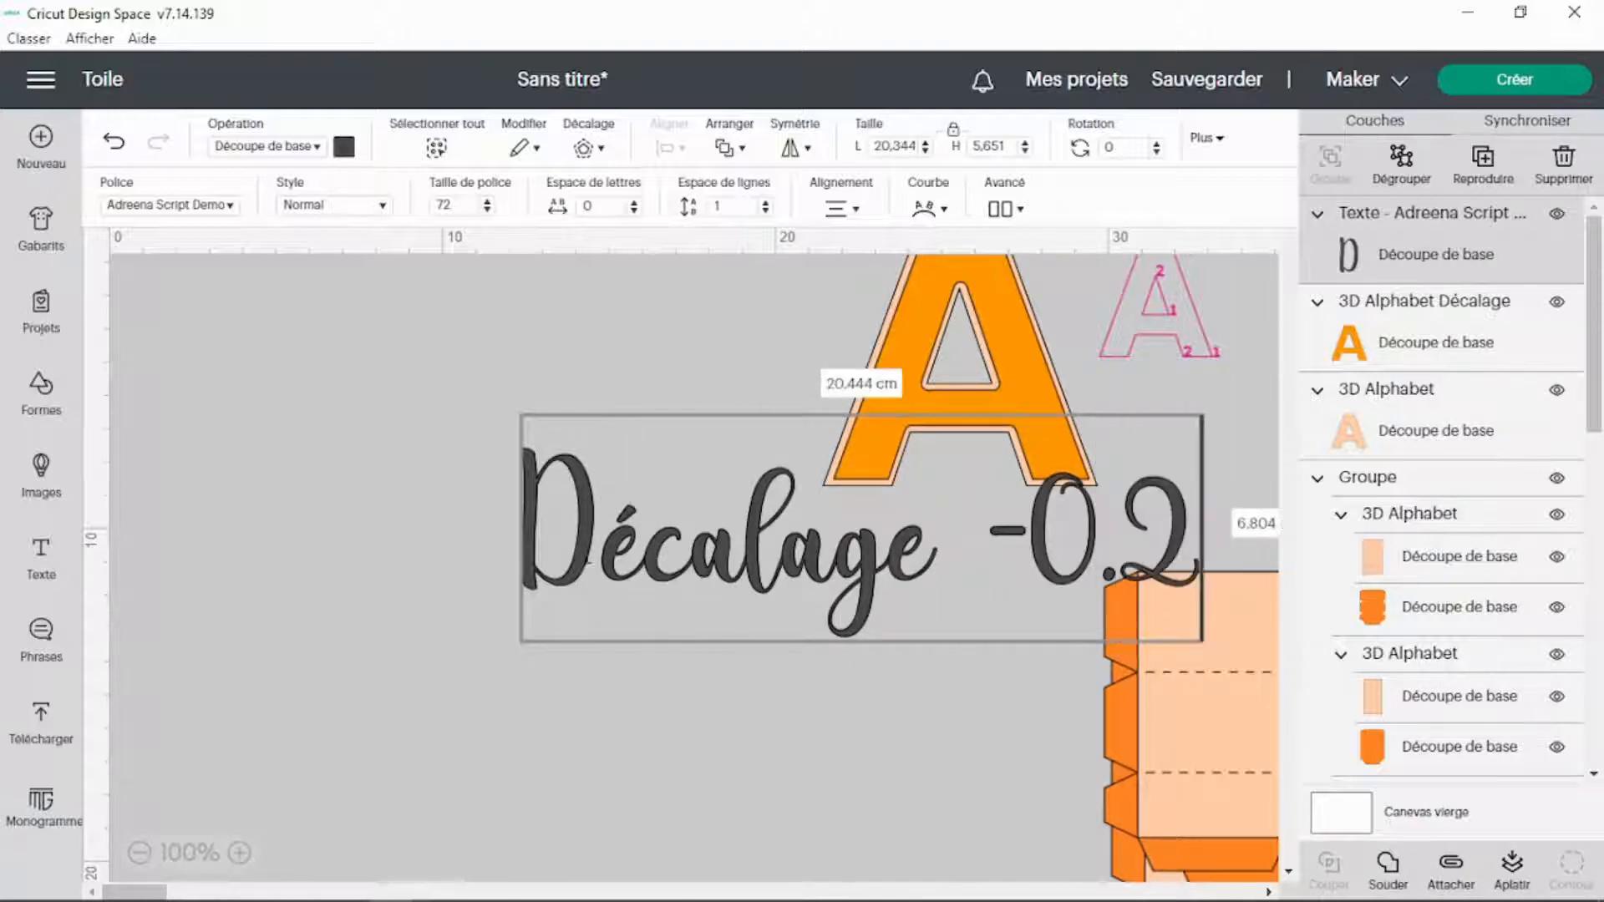
Try the Cricut Sans font on the "Décalage -0.2" text, and undo the font change.
left_click(230, 205)
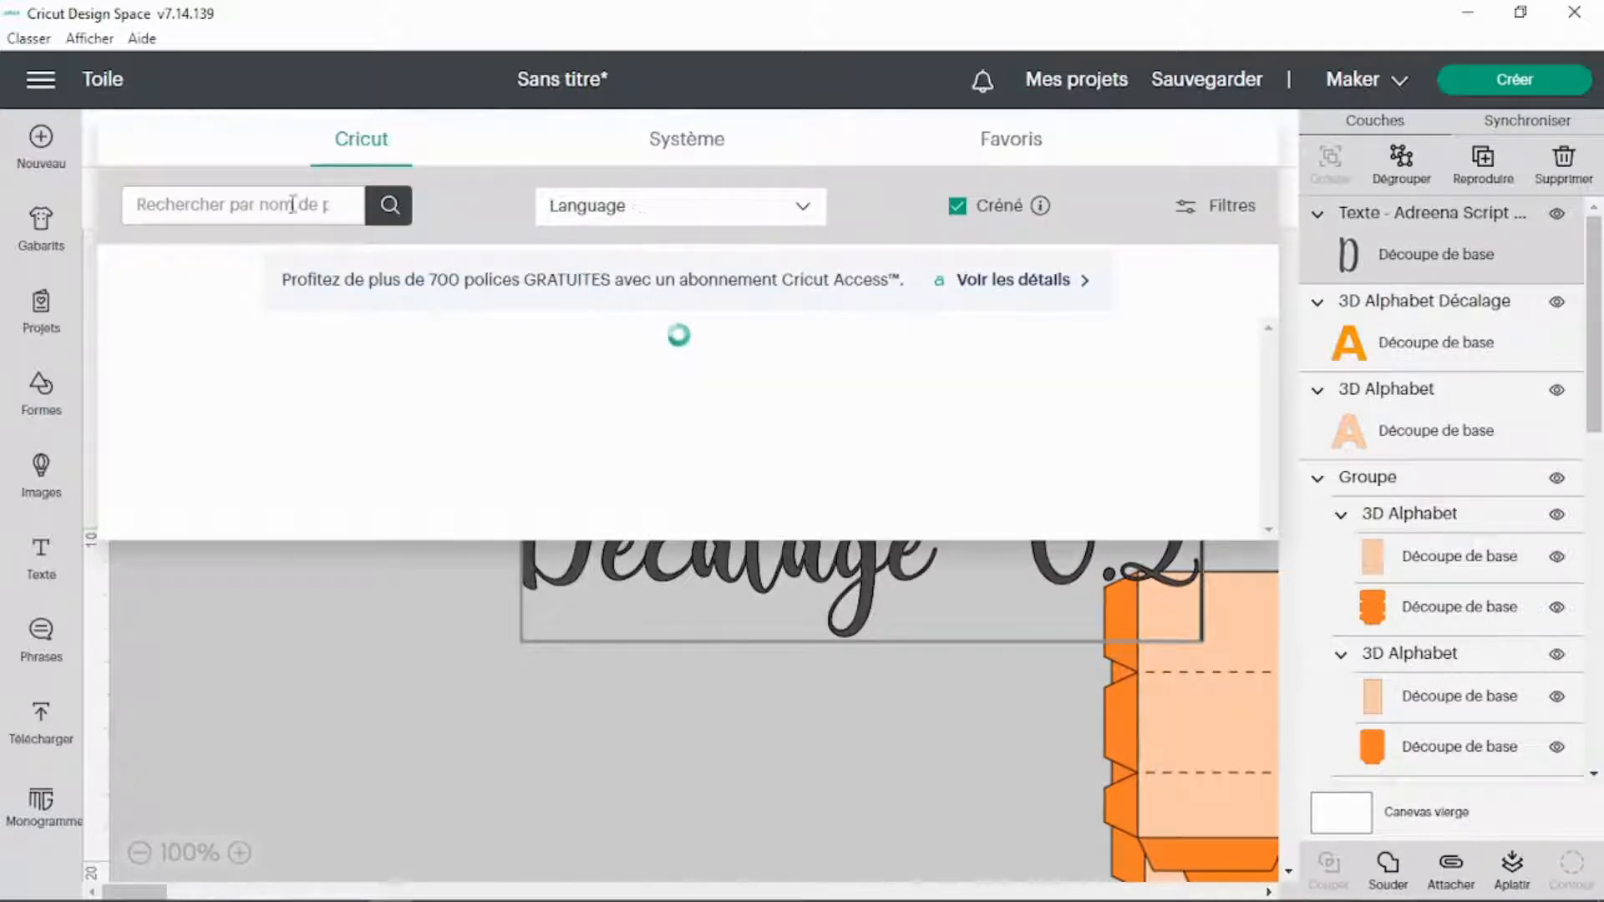
type("cr")
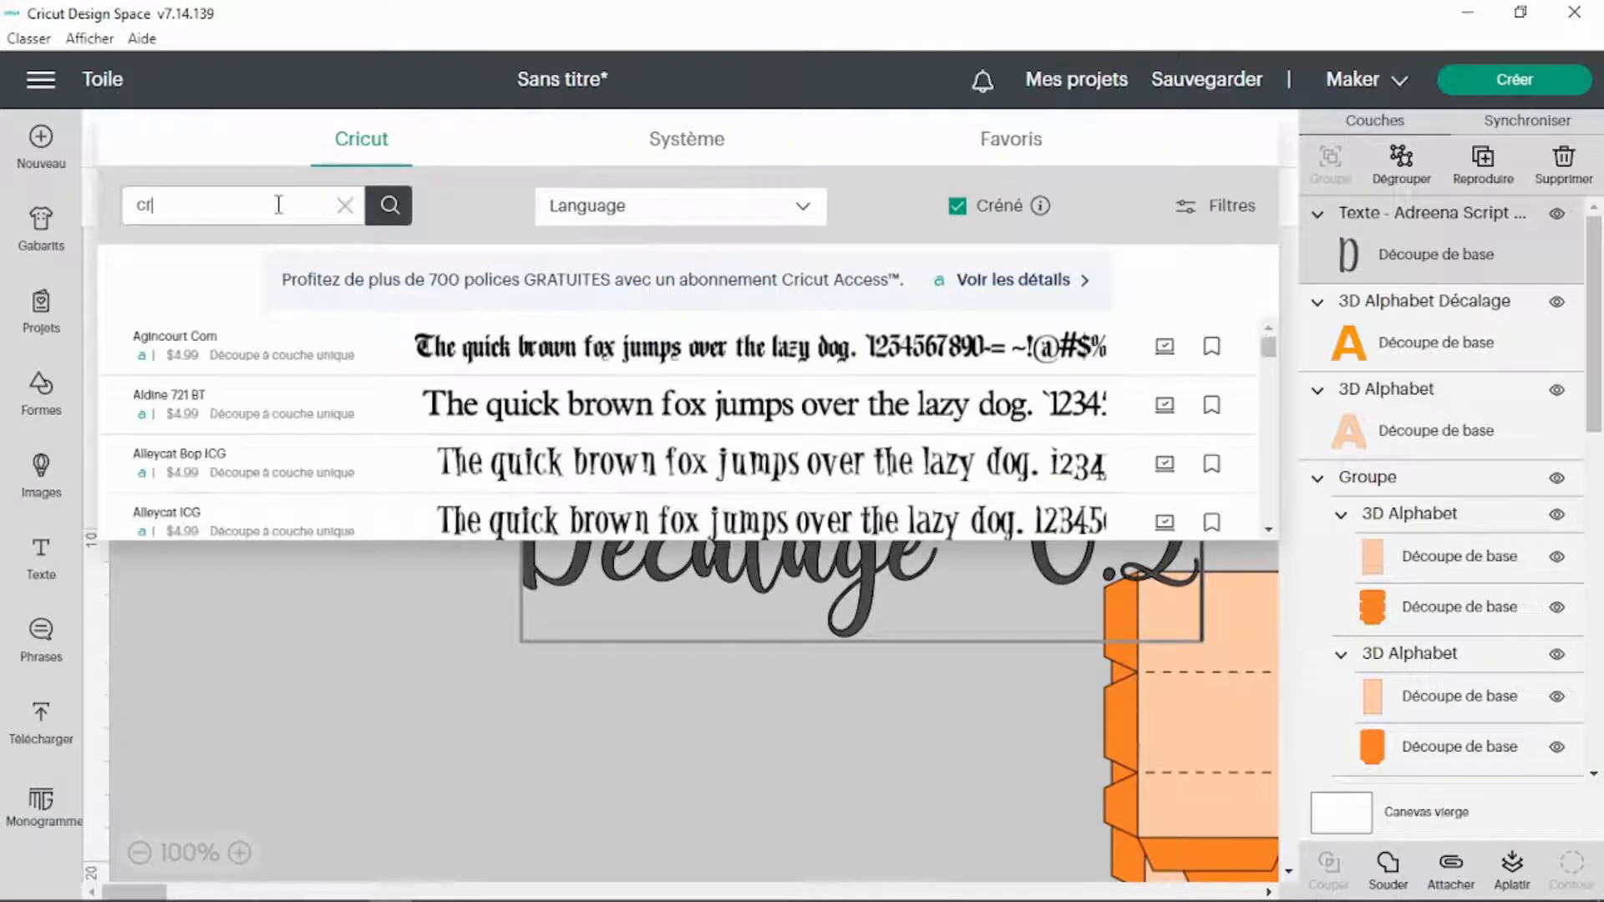
type("icut sans")
key("Return")
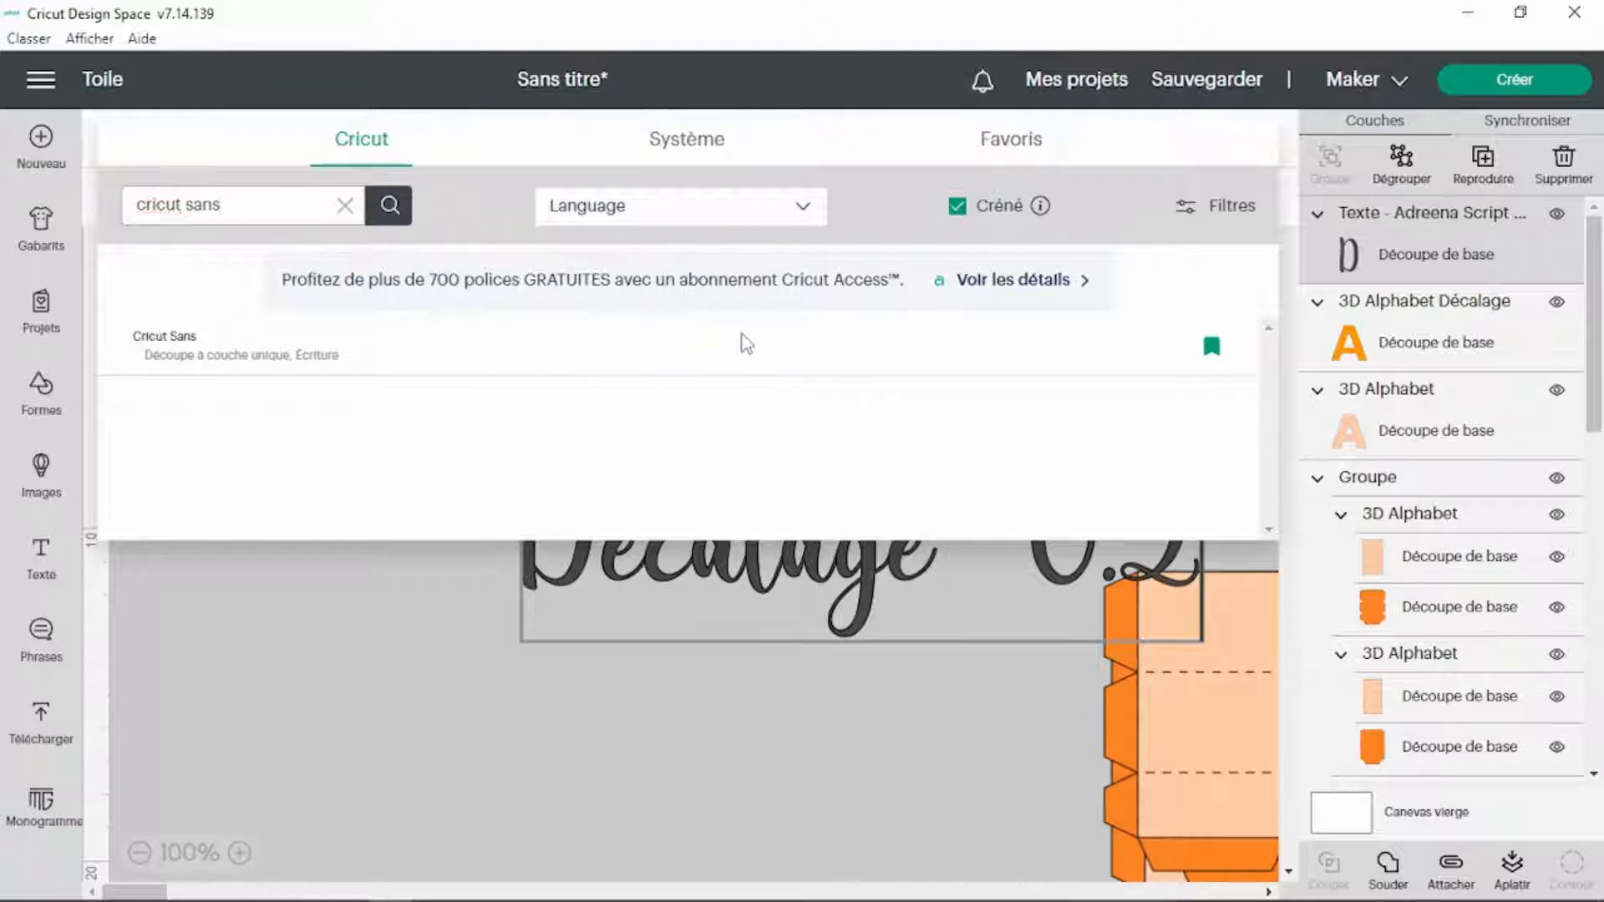
left_click(746, 344)
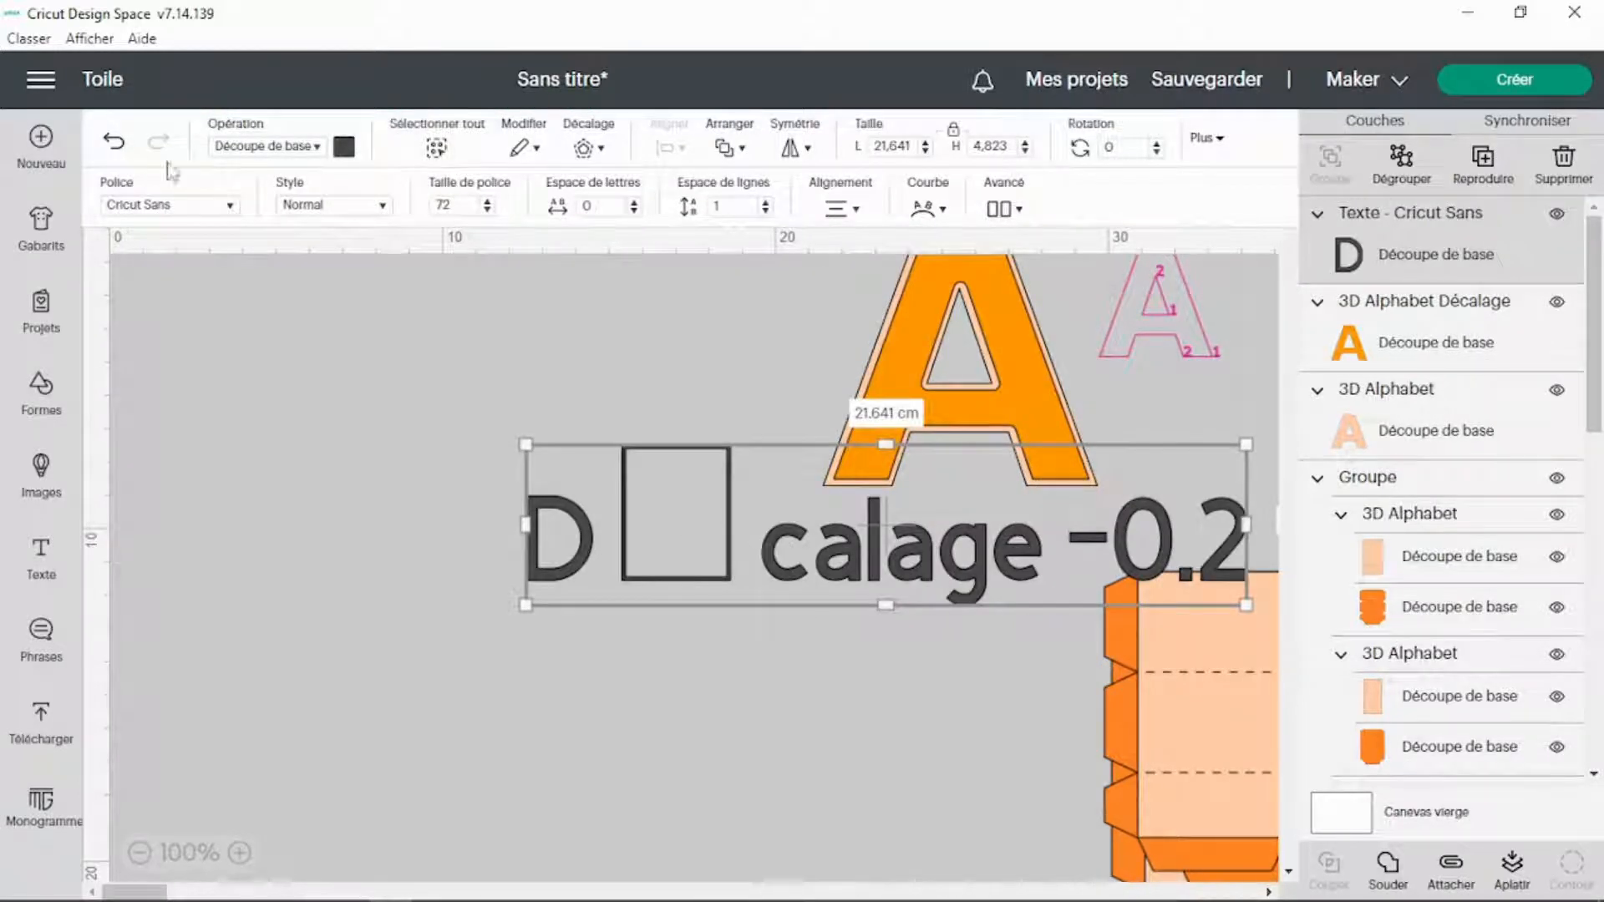
left_click(114, 142)
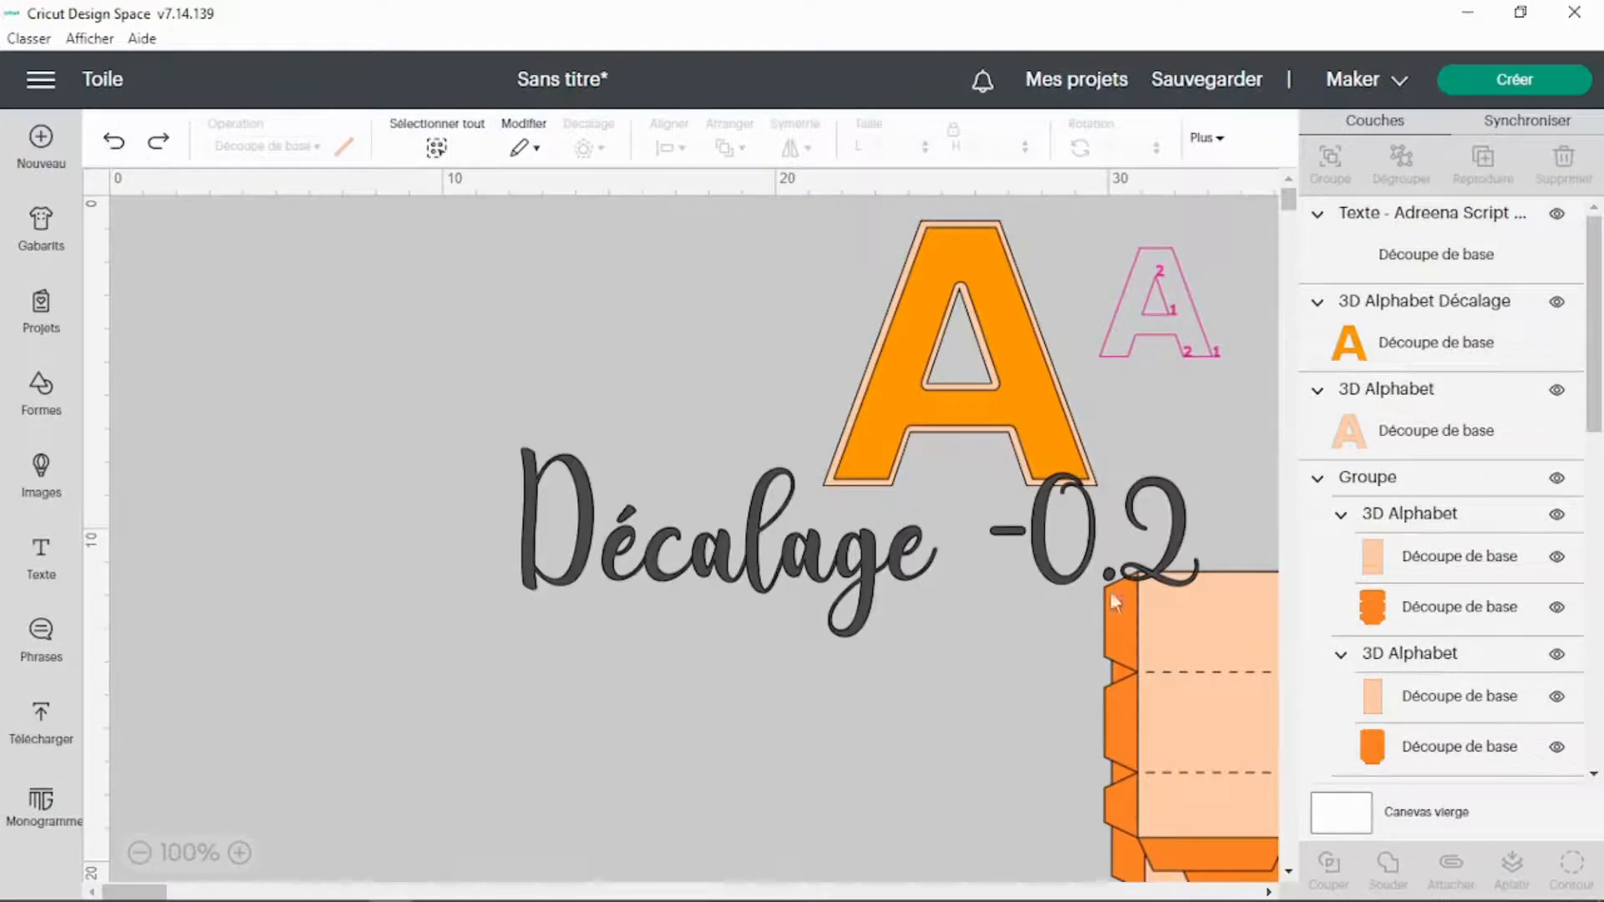
Shrink the "Décalage -0.2" text to about 6.76 cm wide and place it over the foot of the orange letter A.
left_click(1190, 603)
left_click_drag(1190, 623, 739, 499)
left_click_drag(633, 497, 966, 492)
Change the "Décalage -0.2" text's operation to Guide and nudge it slightly lower, to the foot of the letter.
left_click(315, 148)
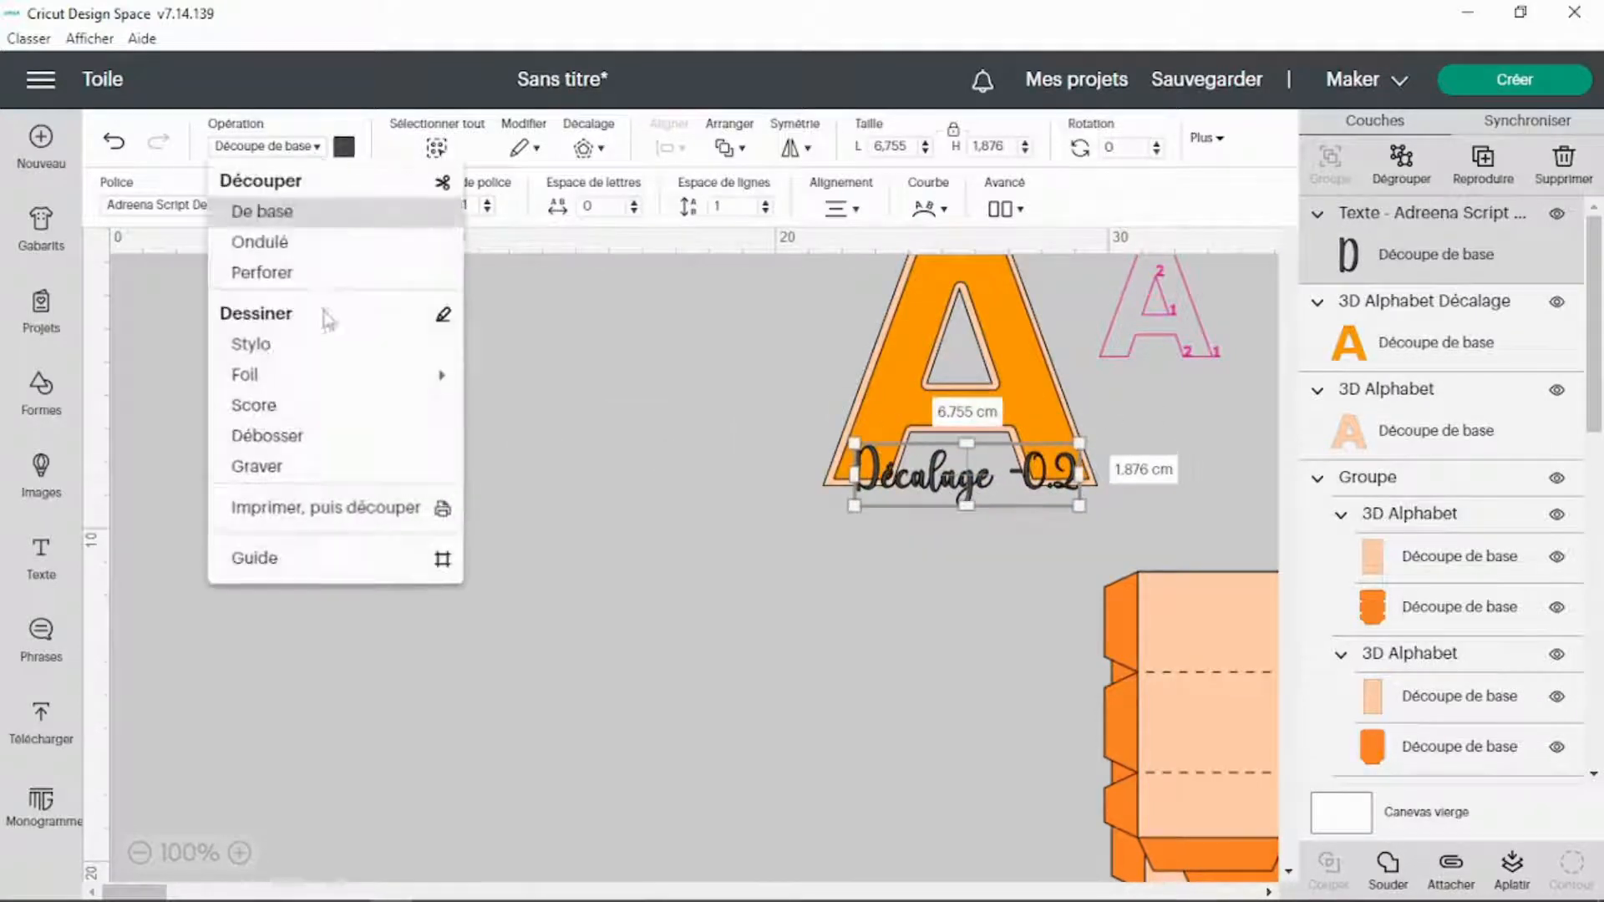
left_click(319, 559)
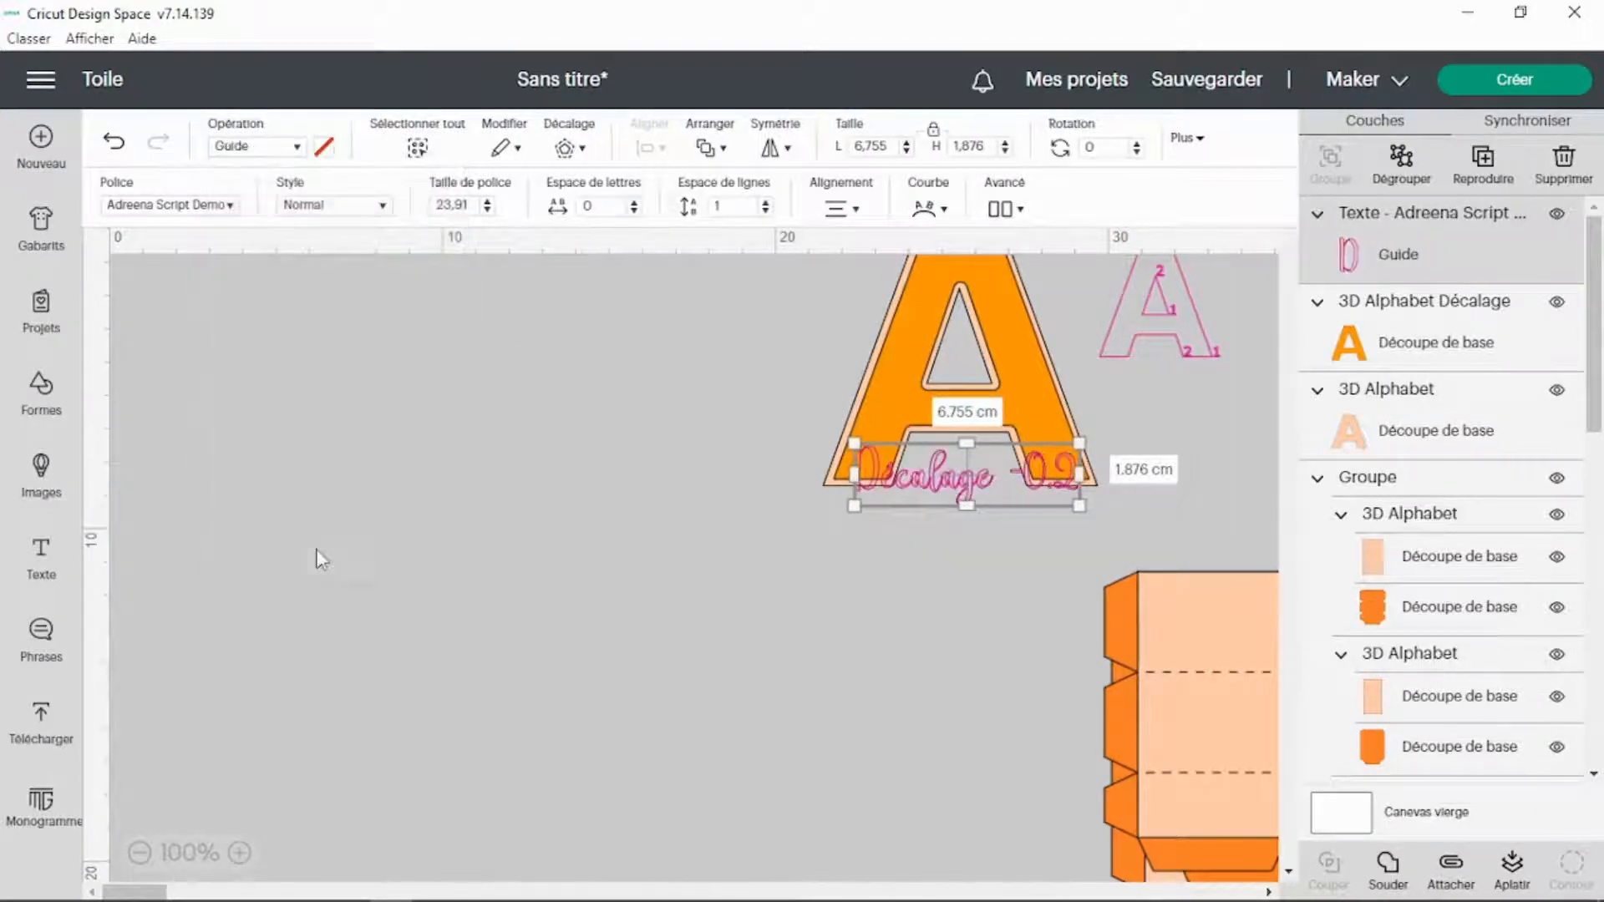
left_click_drag(959, 489, 963, 513)
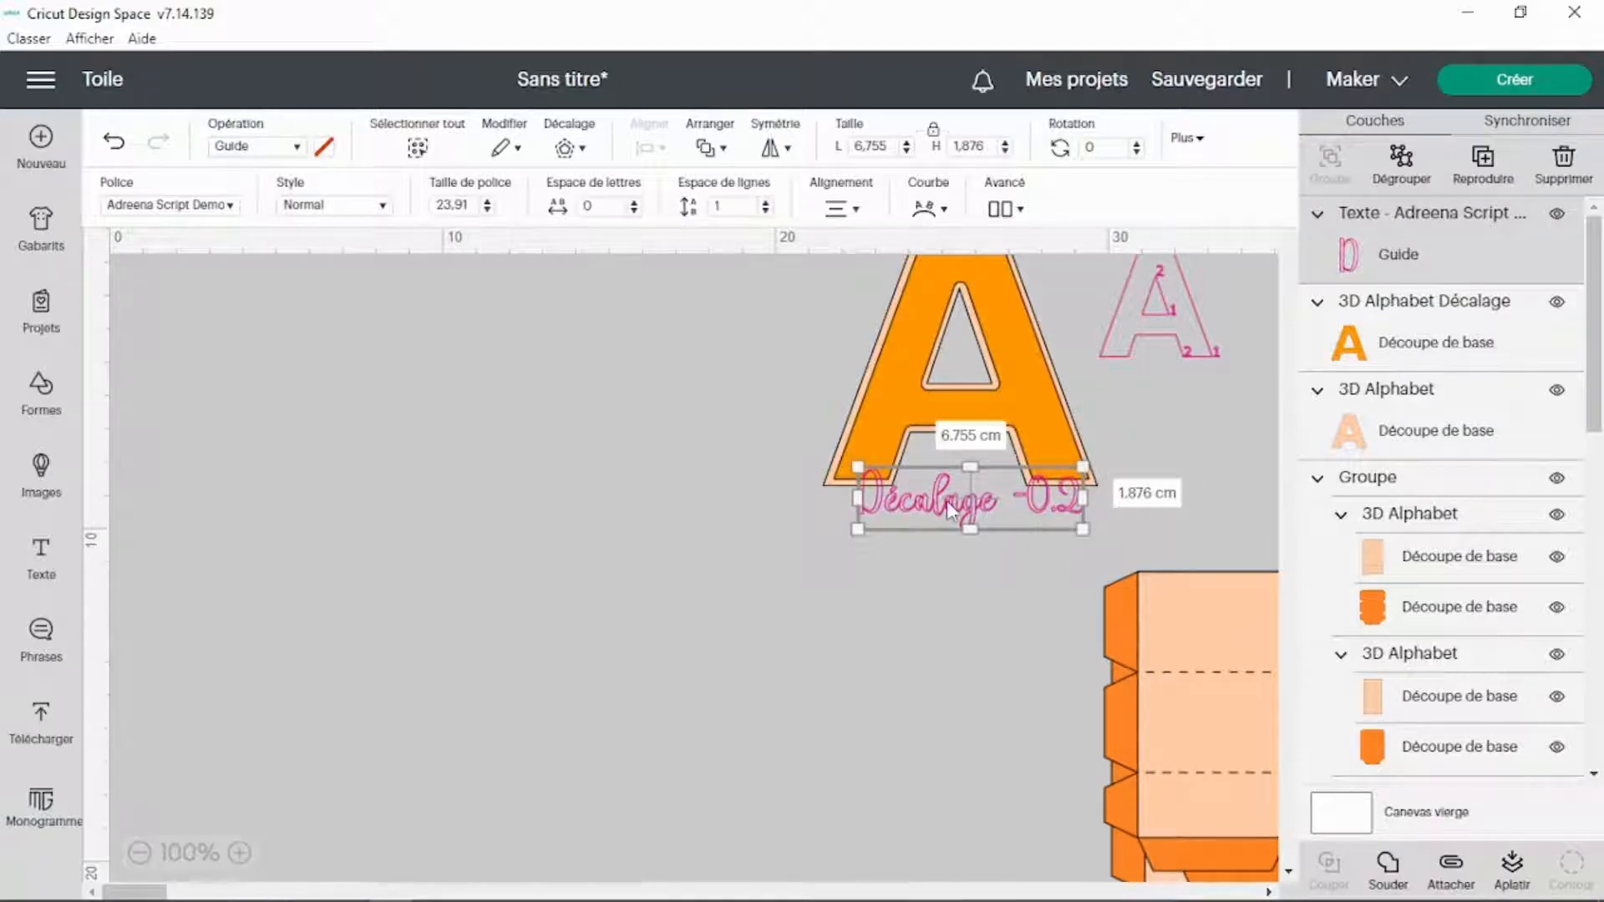
left_click_drag(947, 502, 955, 516)
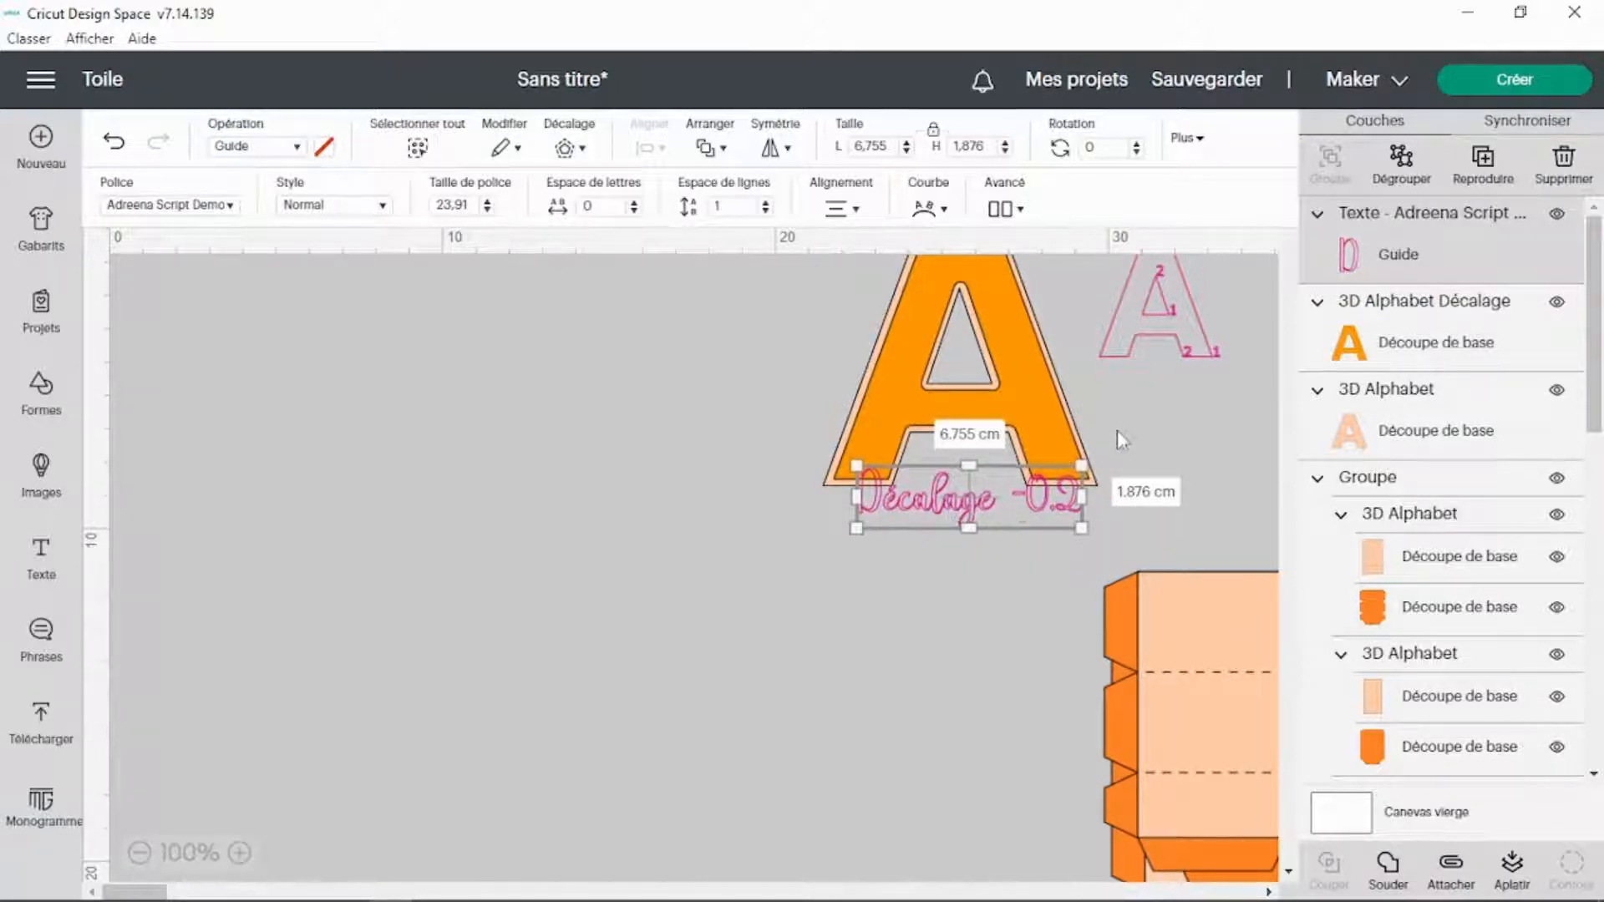
left_click(1031, 405)
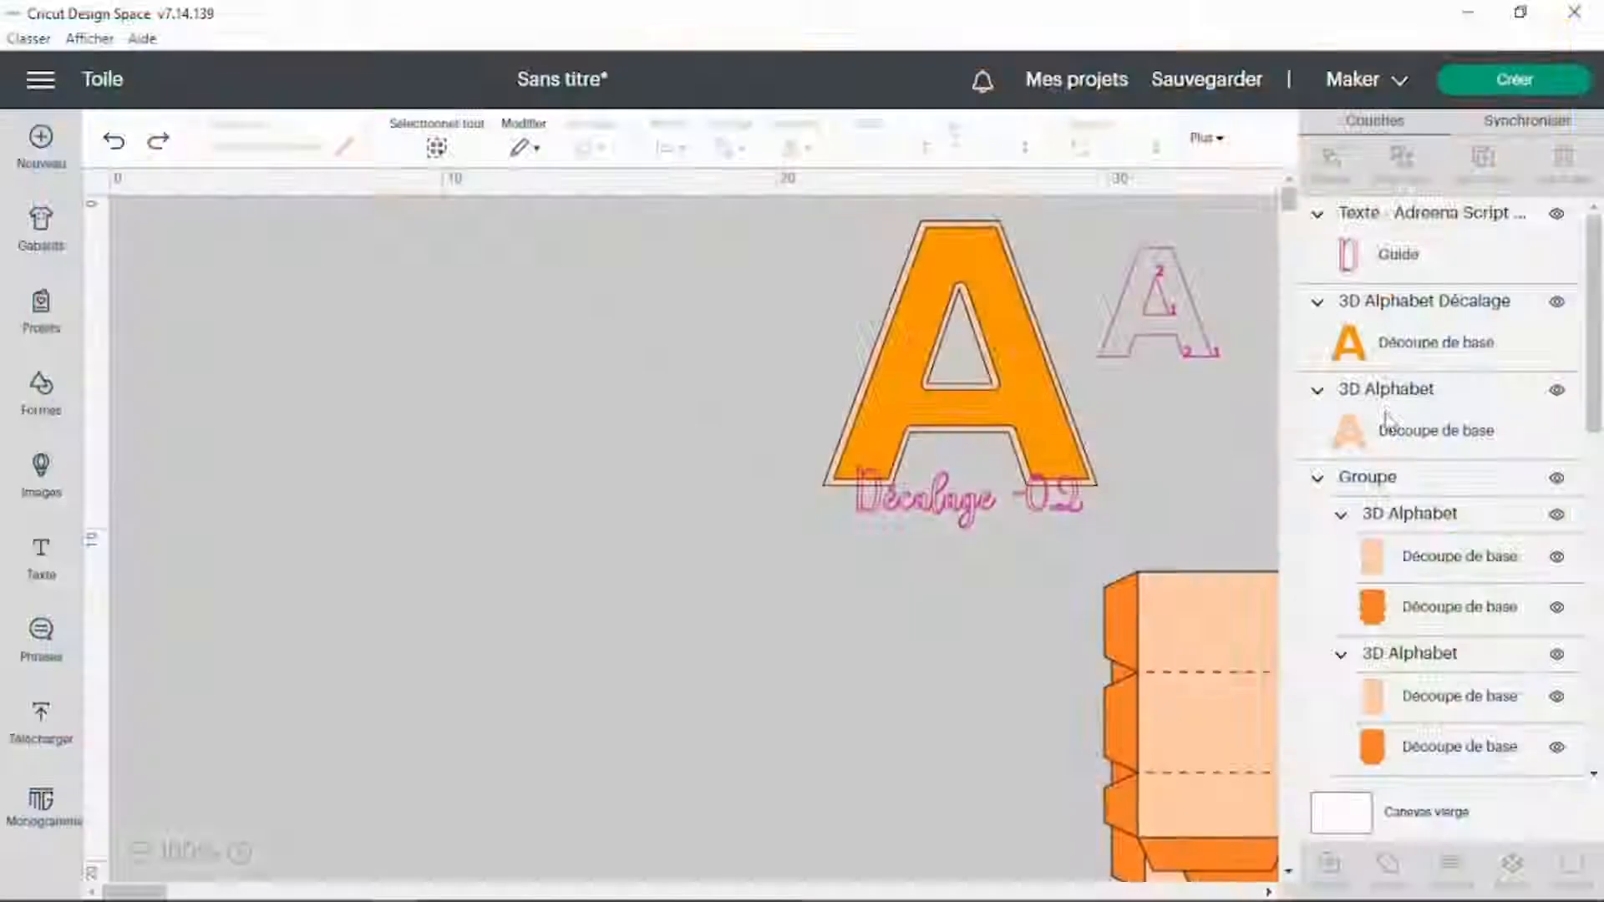
Duplicate the peach A lying under the orange offset and place the copy on the empty canvas area beside it.
left_click(1387, 423)
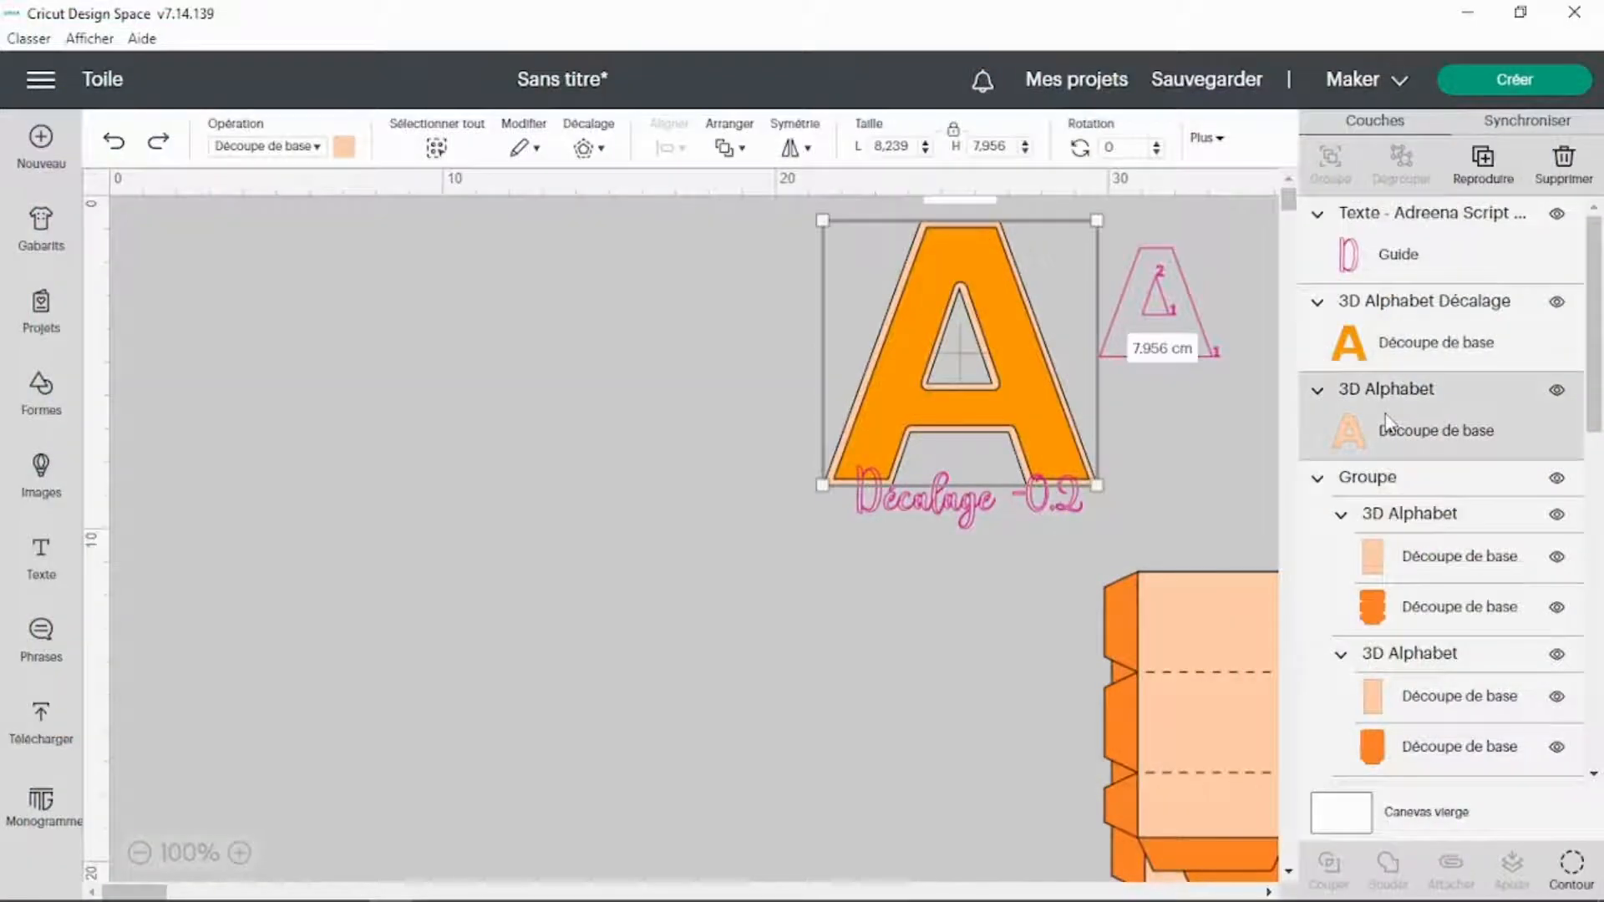
left_click(1468, 165)
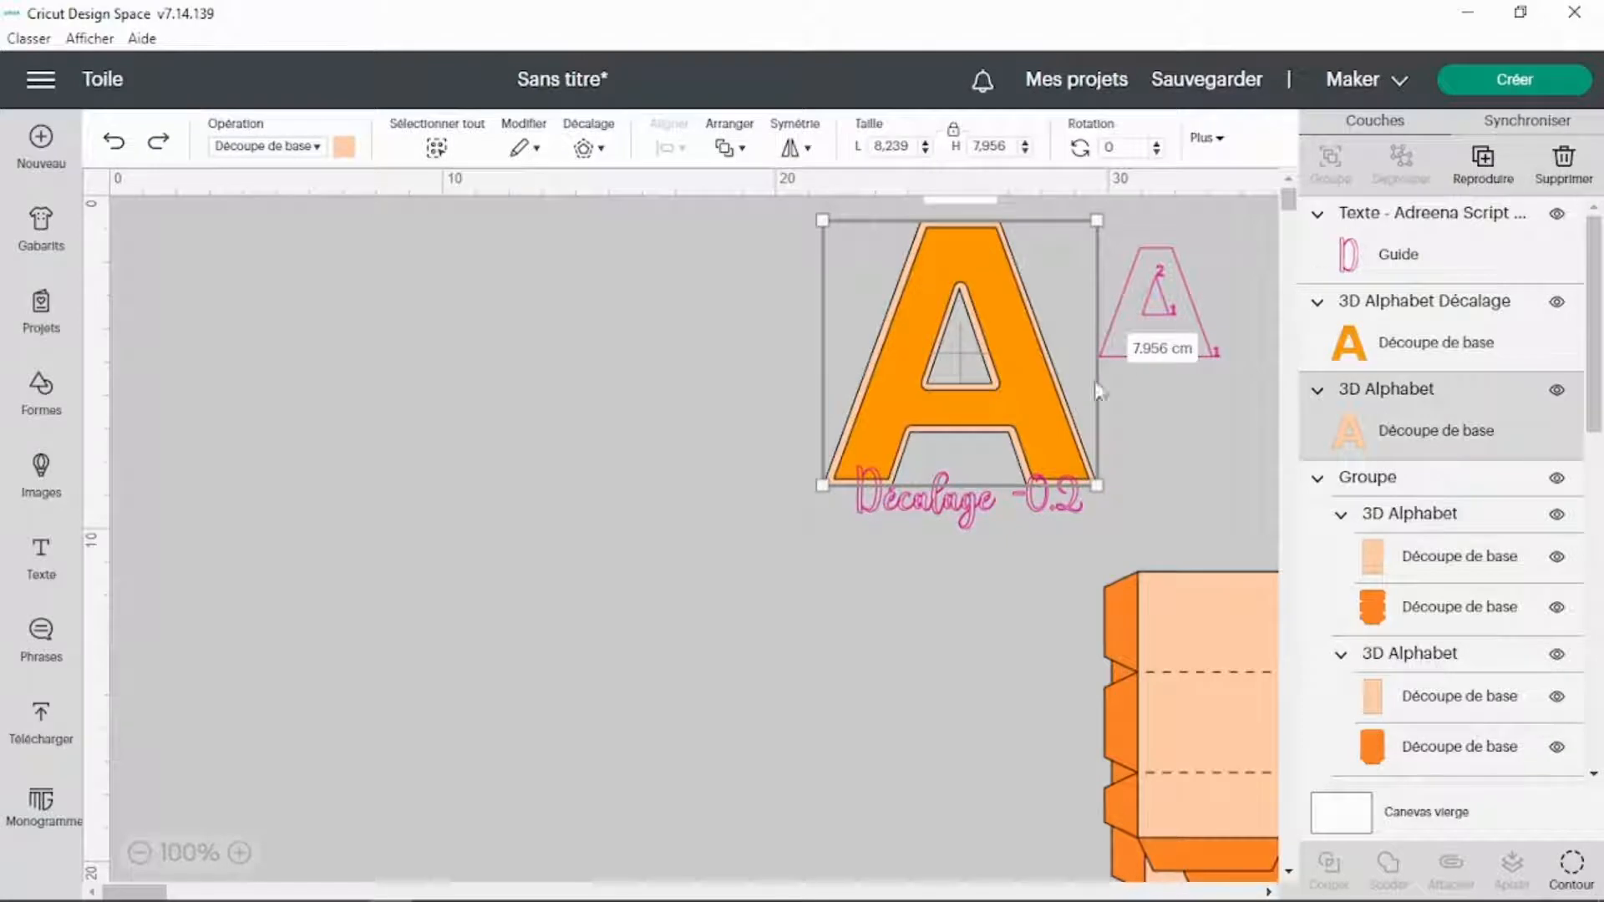
left_click_drag(694, 655, 525, 442)
left_click_drag(575, 530, 623, 543)
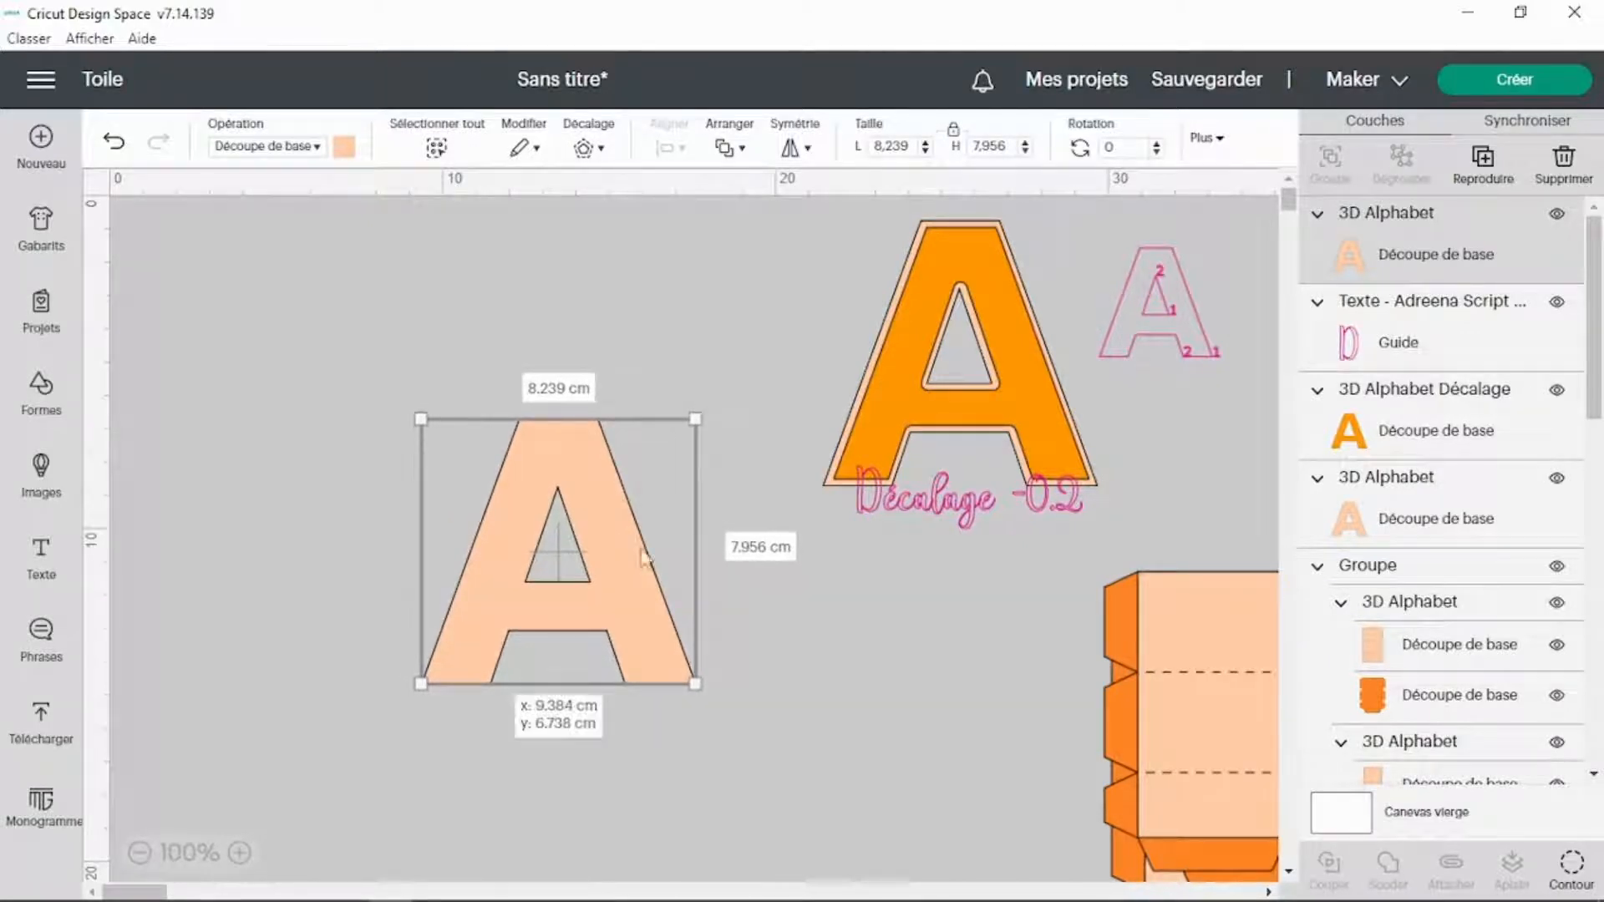
Duplicate the copied peach A, place the duplicate below the "Décalage -0.2" label, and nudge the first copy slightly.
right_click(624, 543)
left_click(726, 435)
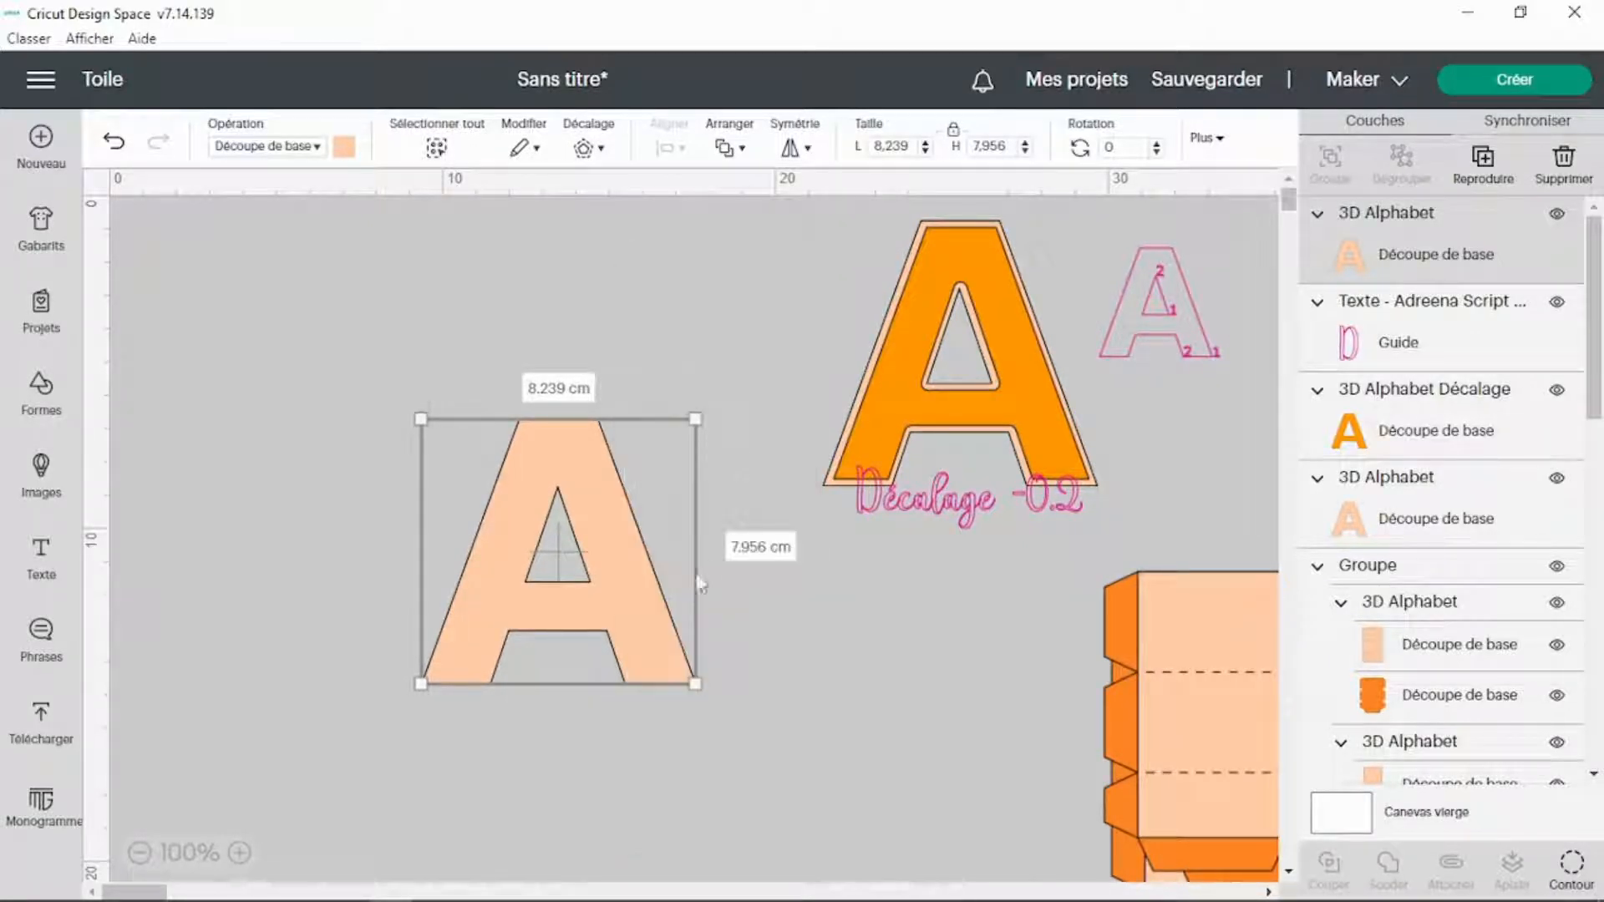
left_click_drag(704, 718, 1024, 613)
left_click_drag(585, 510, 571, 499)
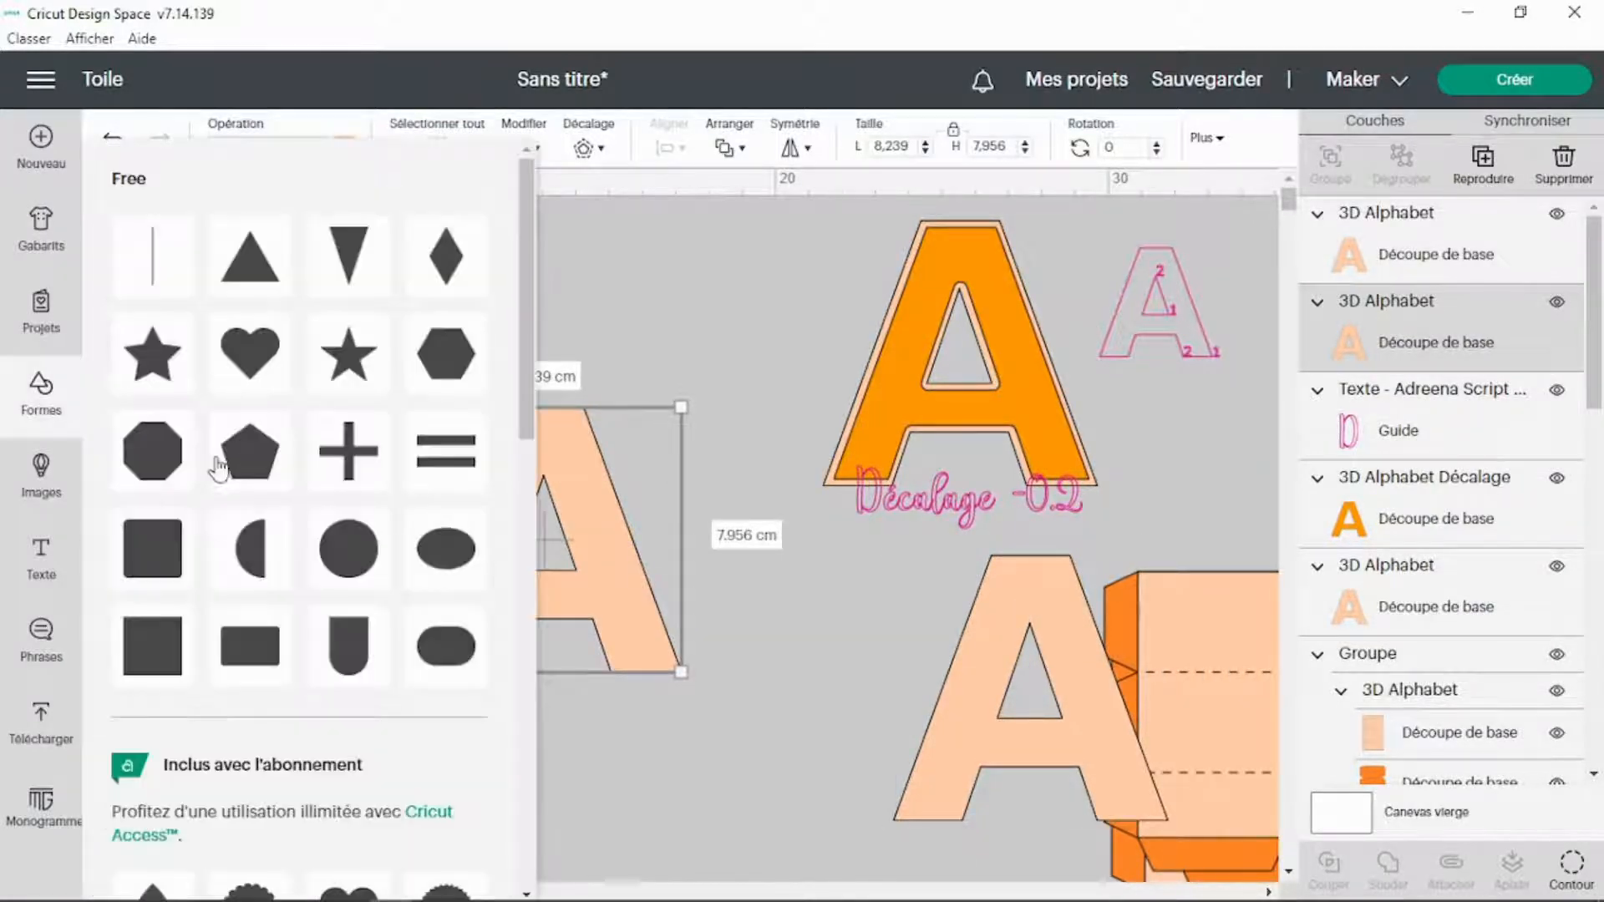
Insert a five-pointed star, shrink it to about 3.08 cm wide and place it over the triangular hole of the first A copy.
left_click(138, 373)
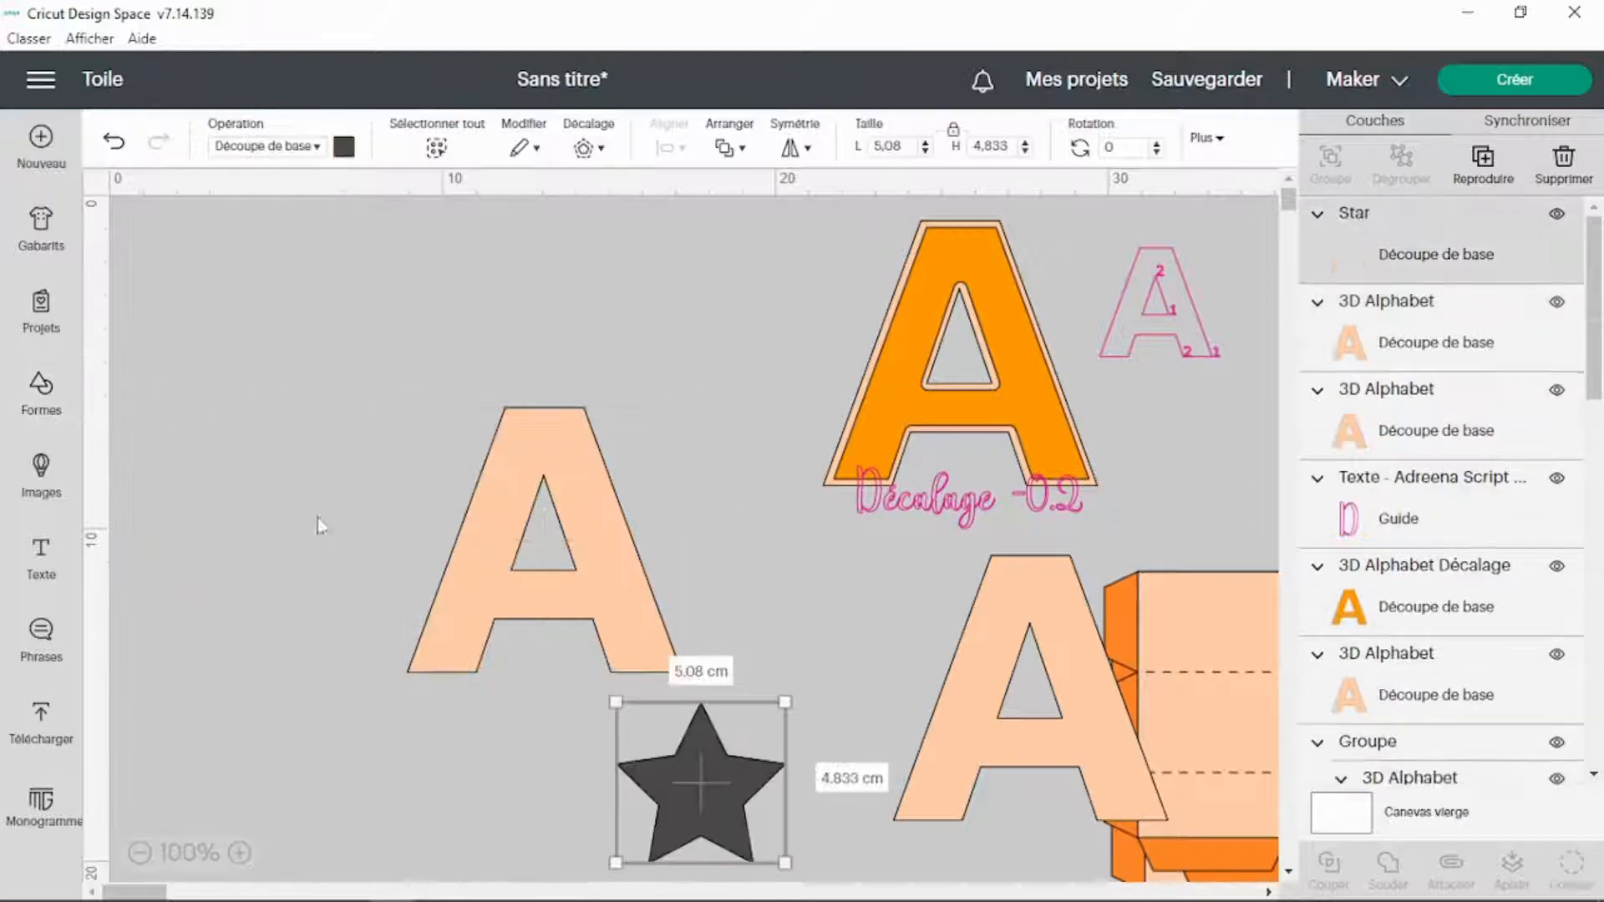
left_click_drag(708, 781, 540, 744)
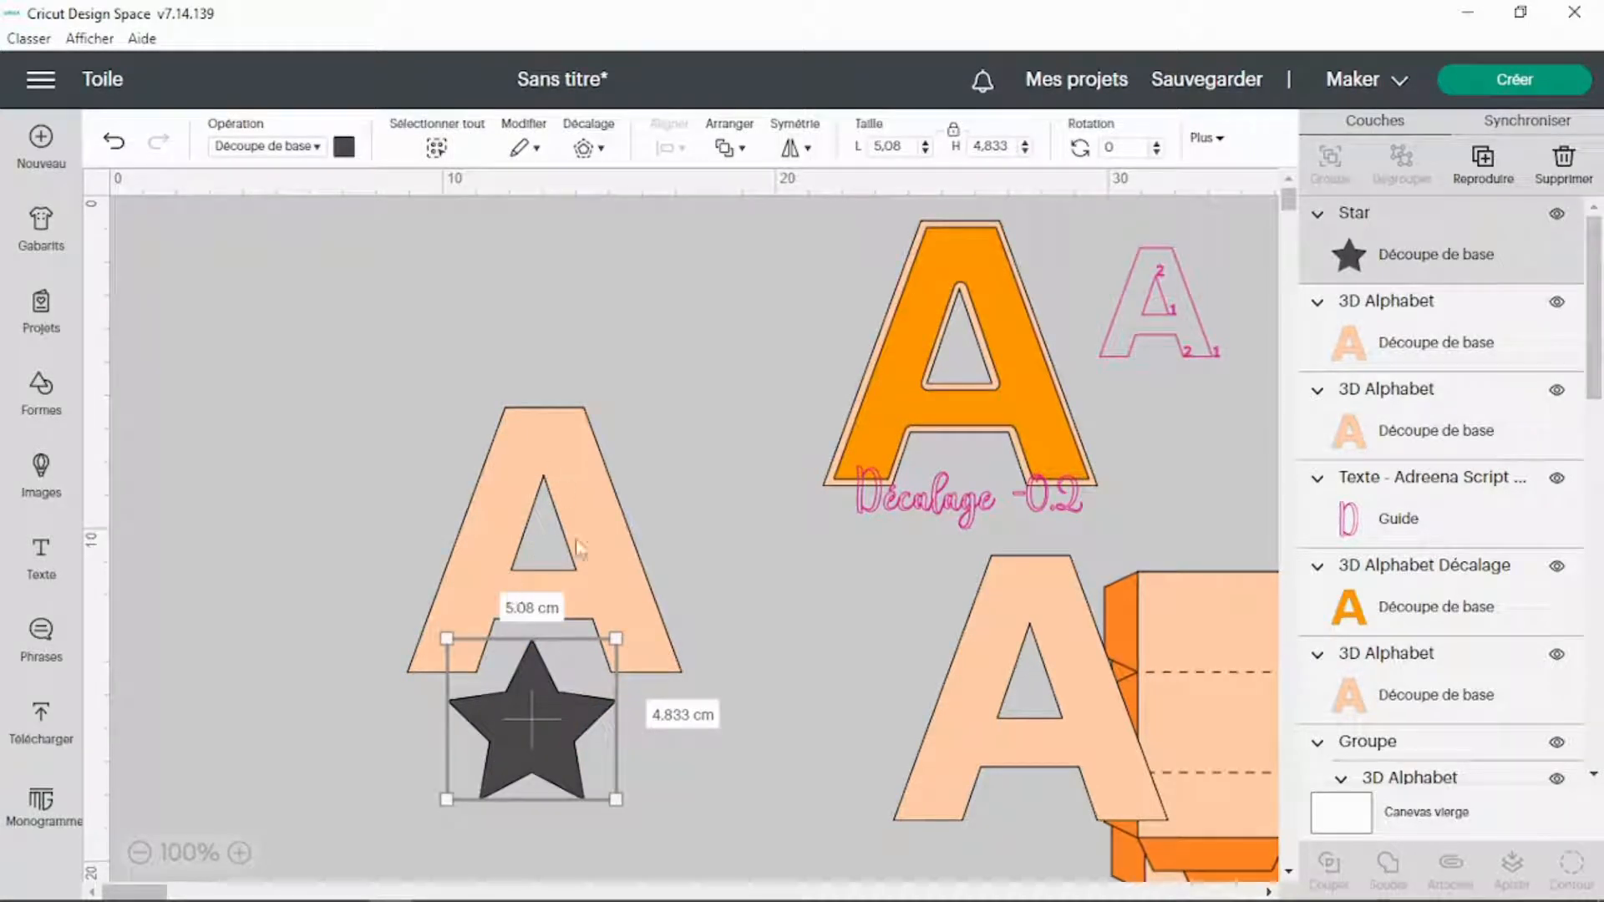
left_click_drag(550, 750, 561, 533)
left_click_drag(630, 593, 558, 548)
left_click(653, 625)
left_click(544, 525)
Centre the star and the peach A beneath it horizontally on each other.
left_click_drag(401, 468, 757, 566)
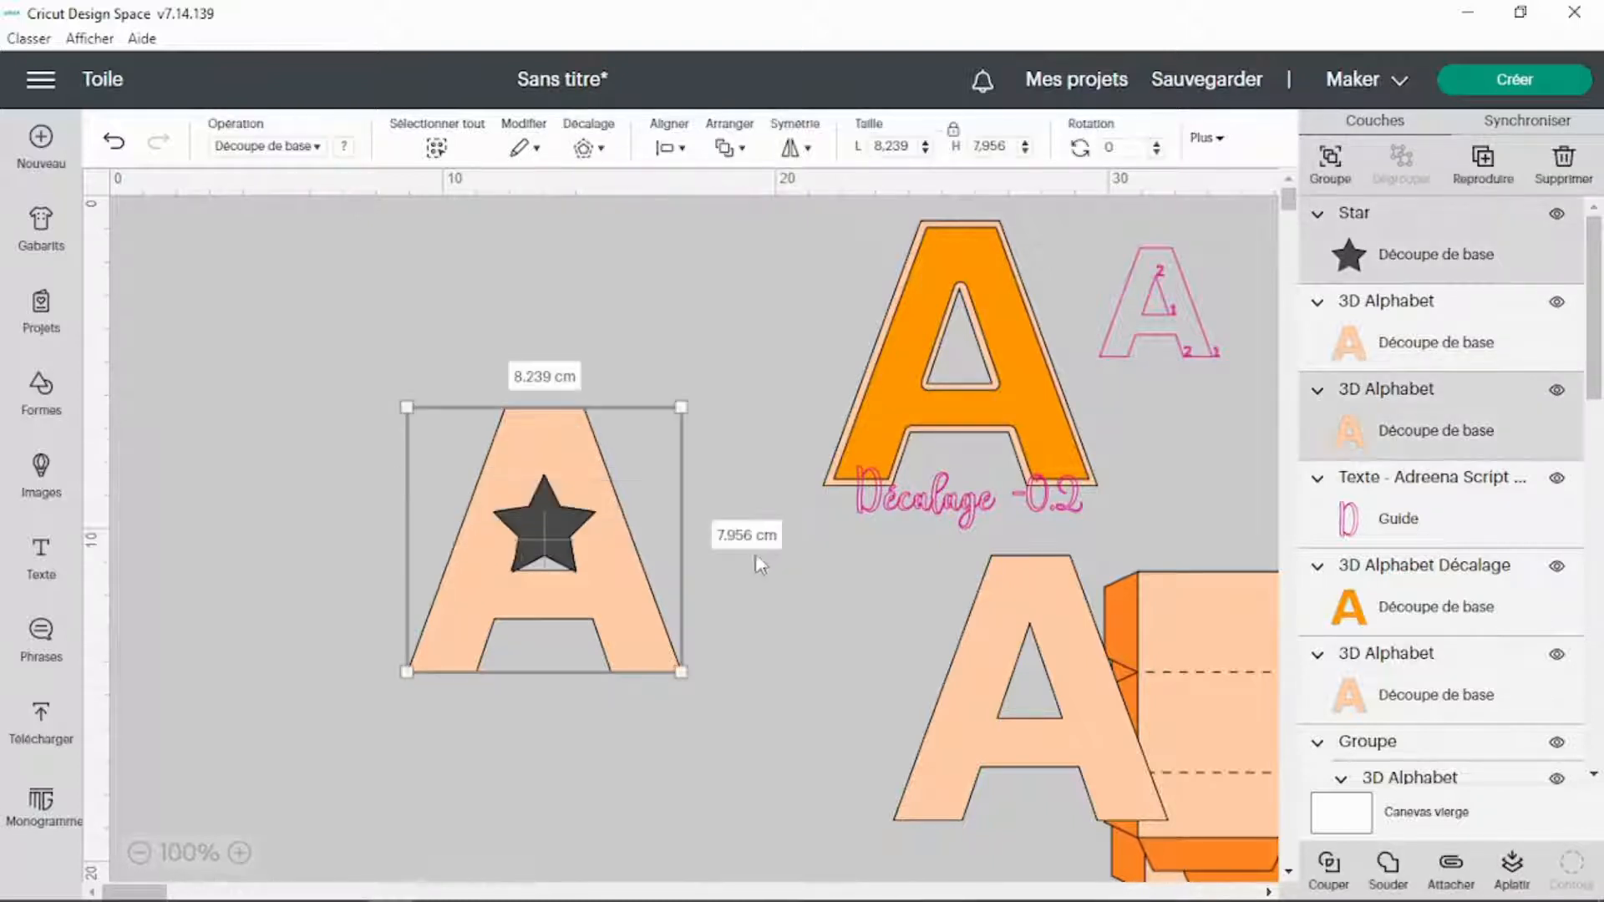
left_click(687, 150)
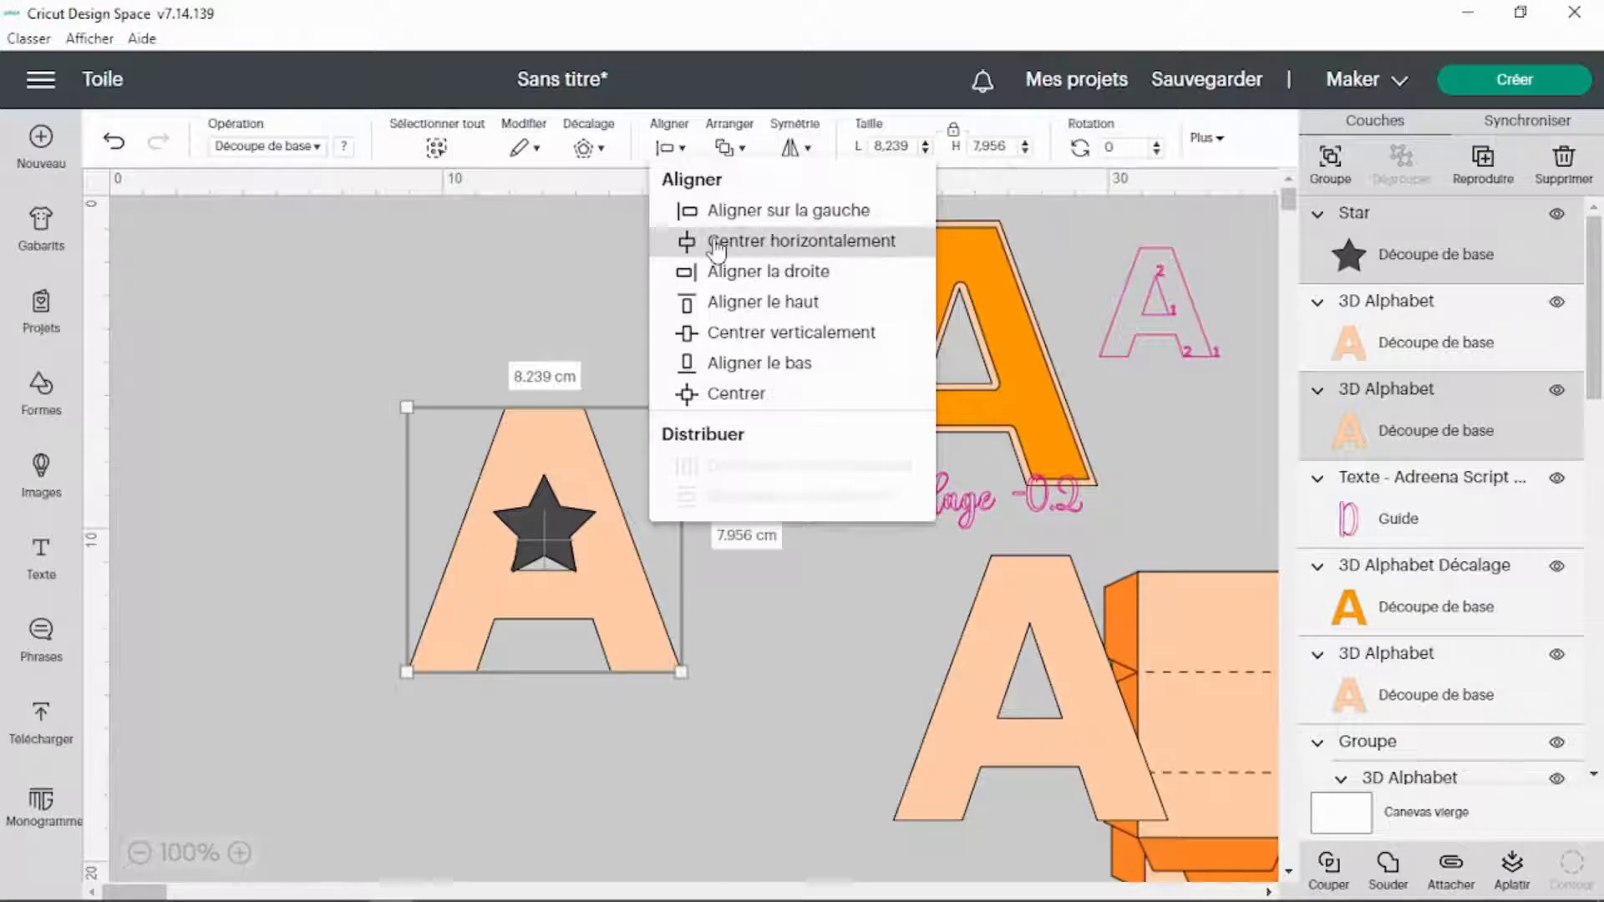
left_click(716, 241)
left_click(644, 348)
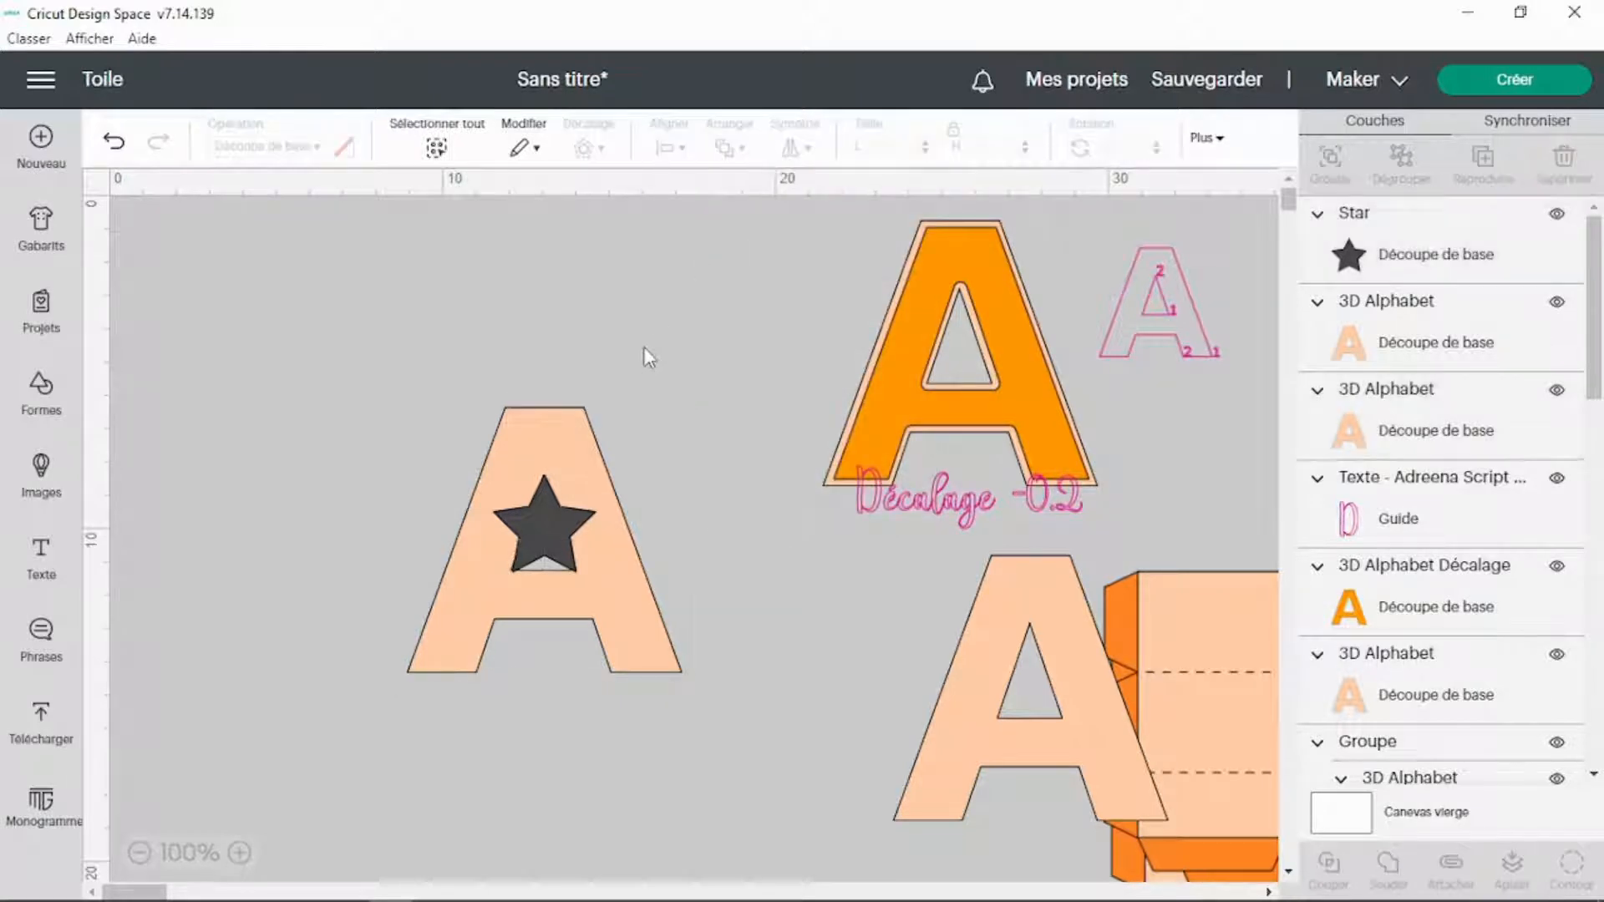
Hide all inner contours of the peach A under the star so its triangular hole is filled.
left_click(576, 427)
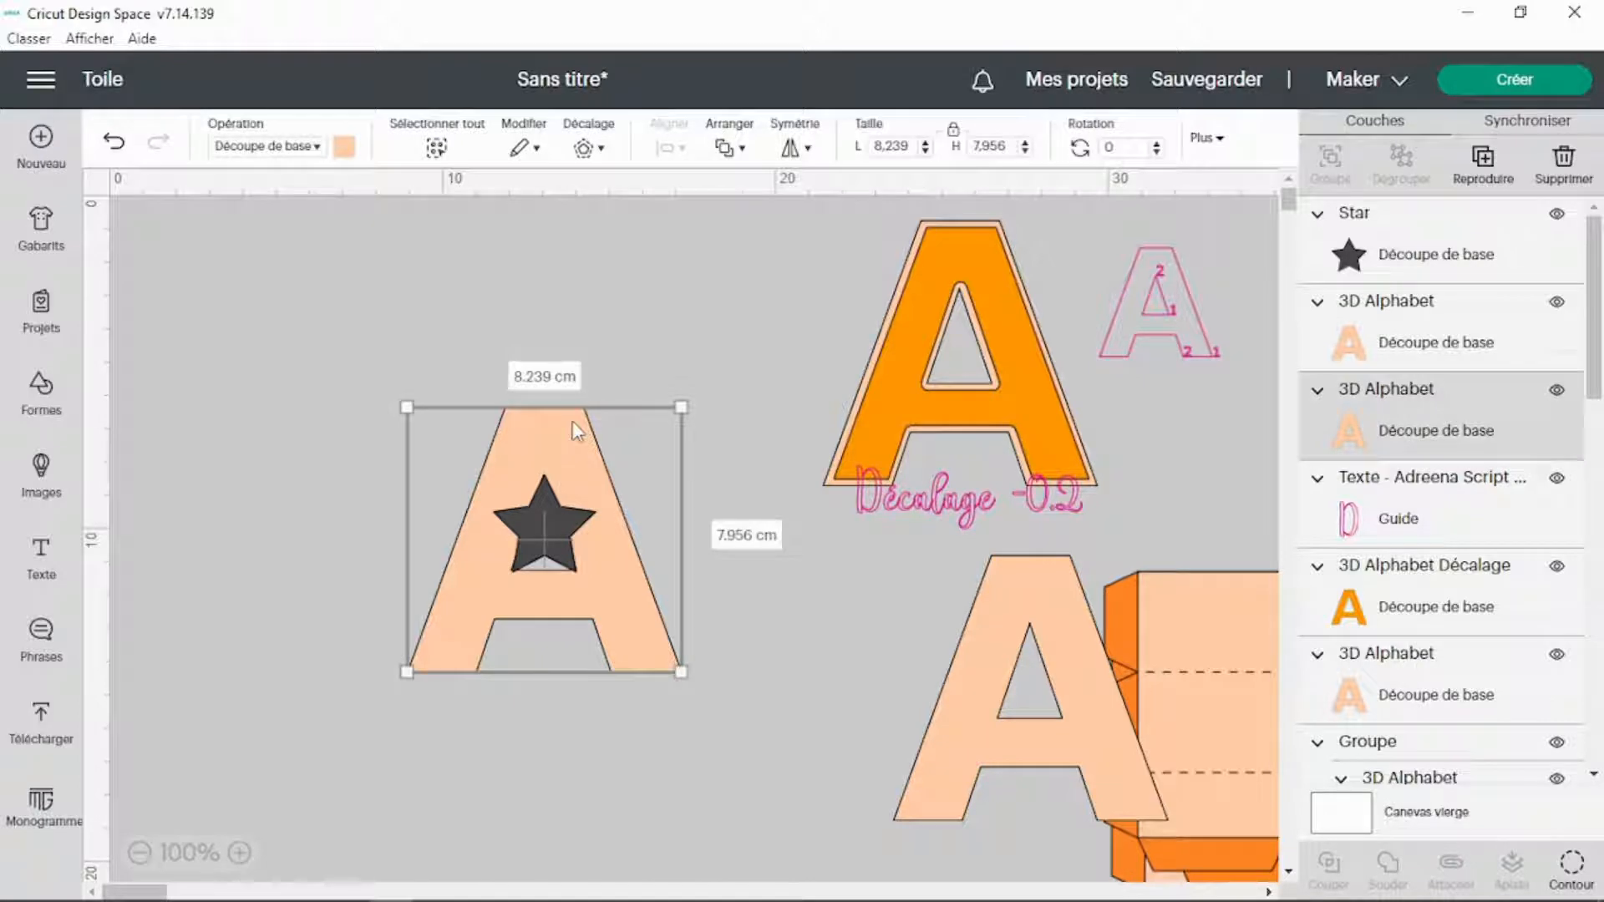
left_click(1574, 877)
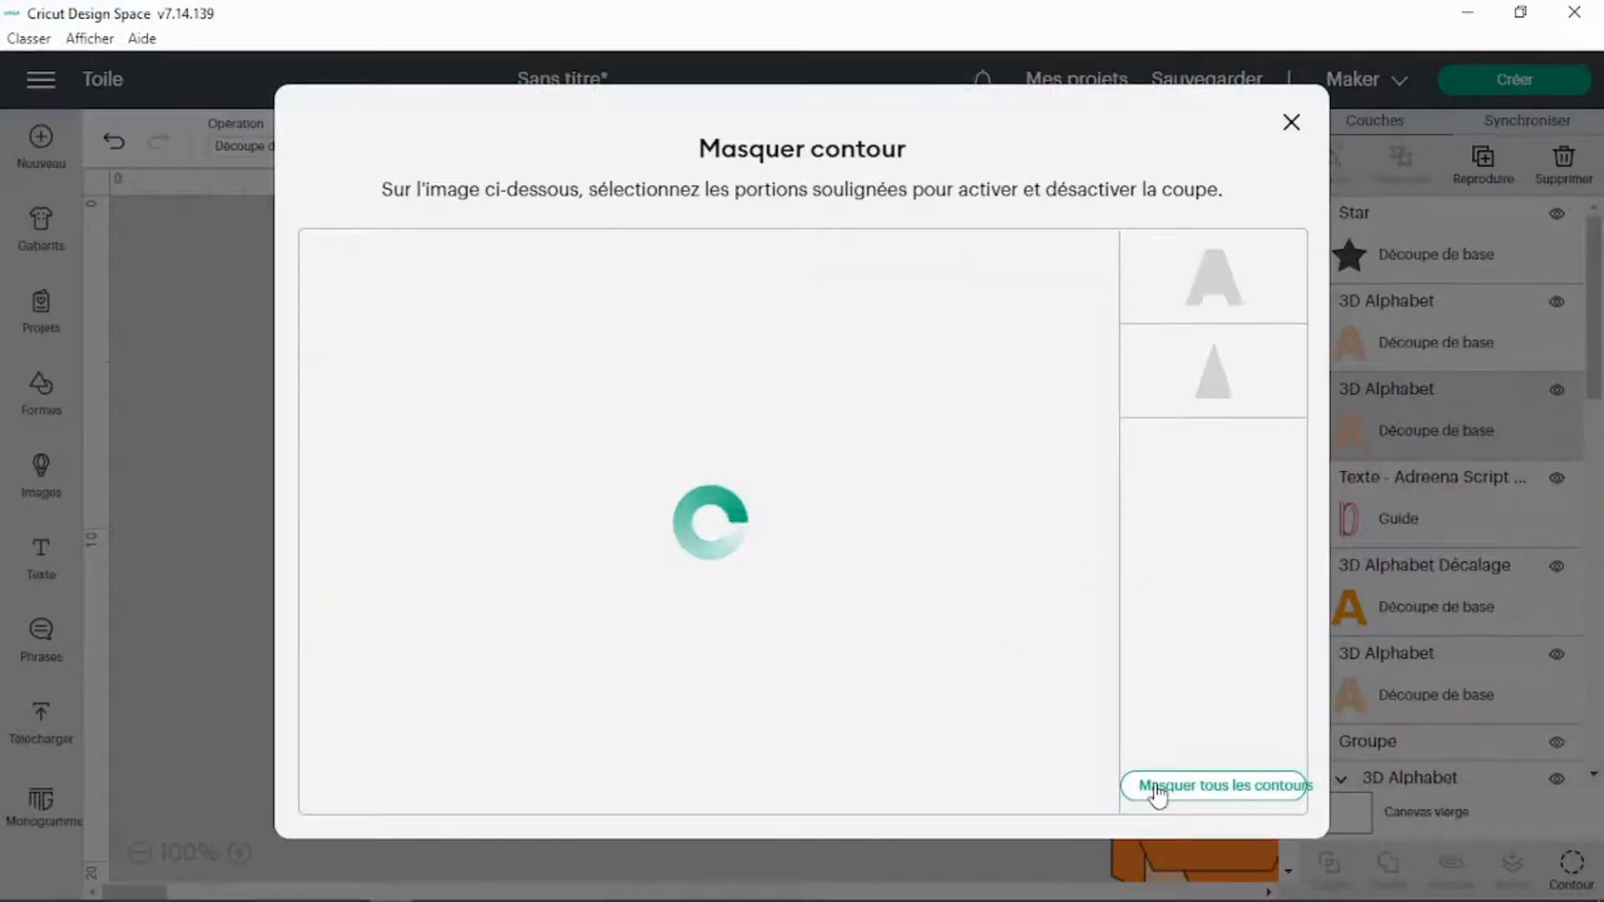
left_click(1156, 787)
left_click(156, 445)
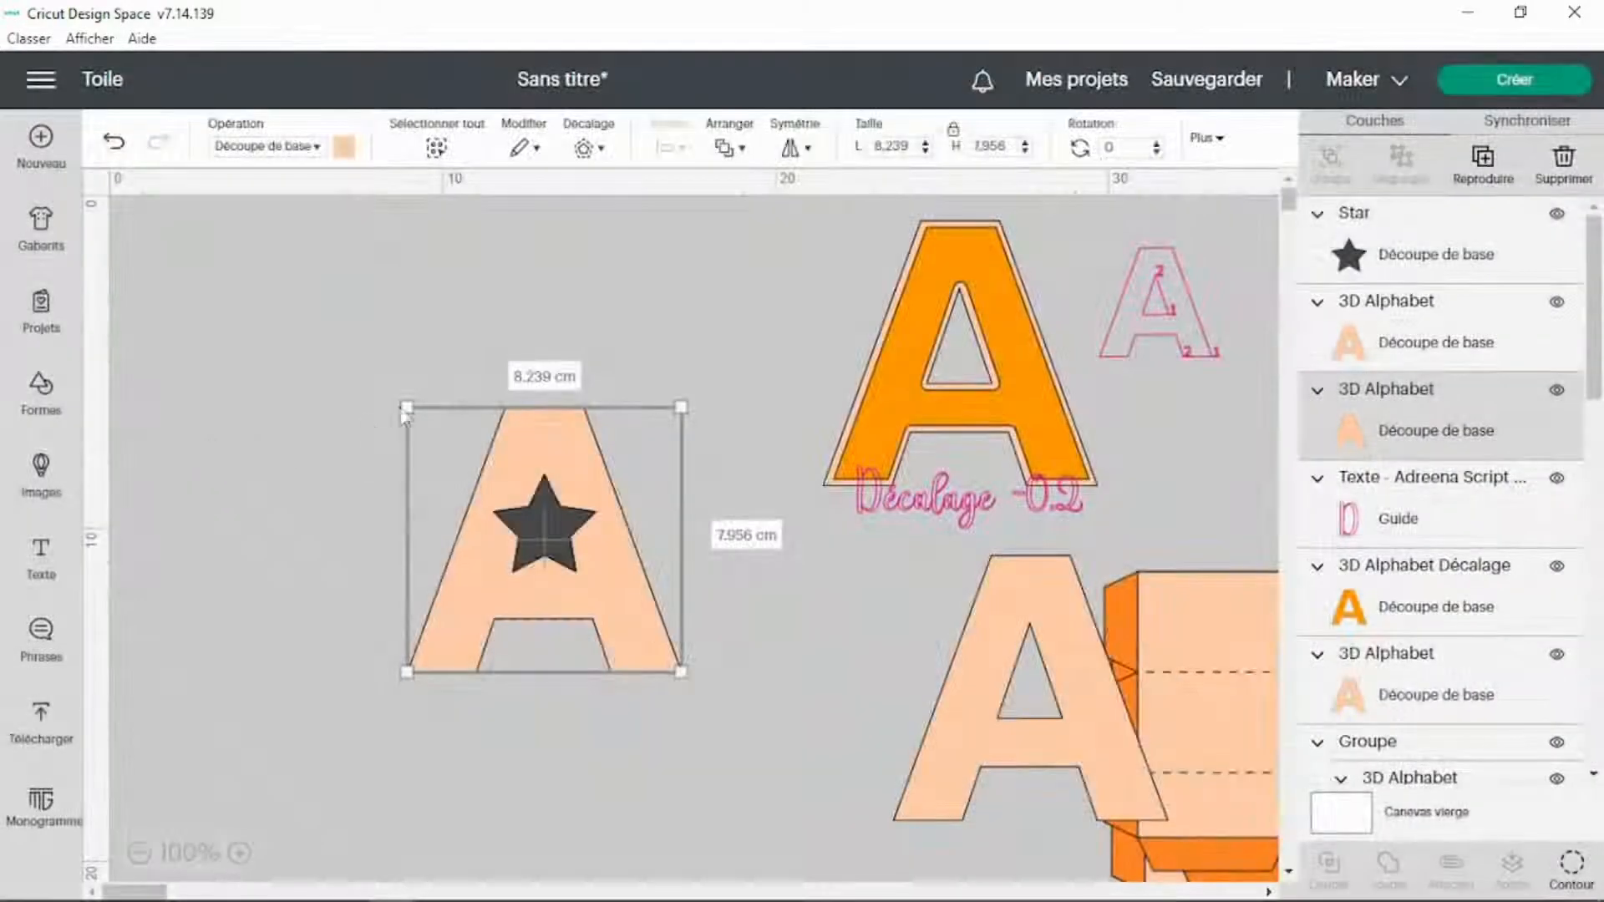
Slice the star out of the peach A, move both cut star pieces aside and reposition the star-holed letter.
left_click_drag(394, 344, 769, 697)
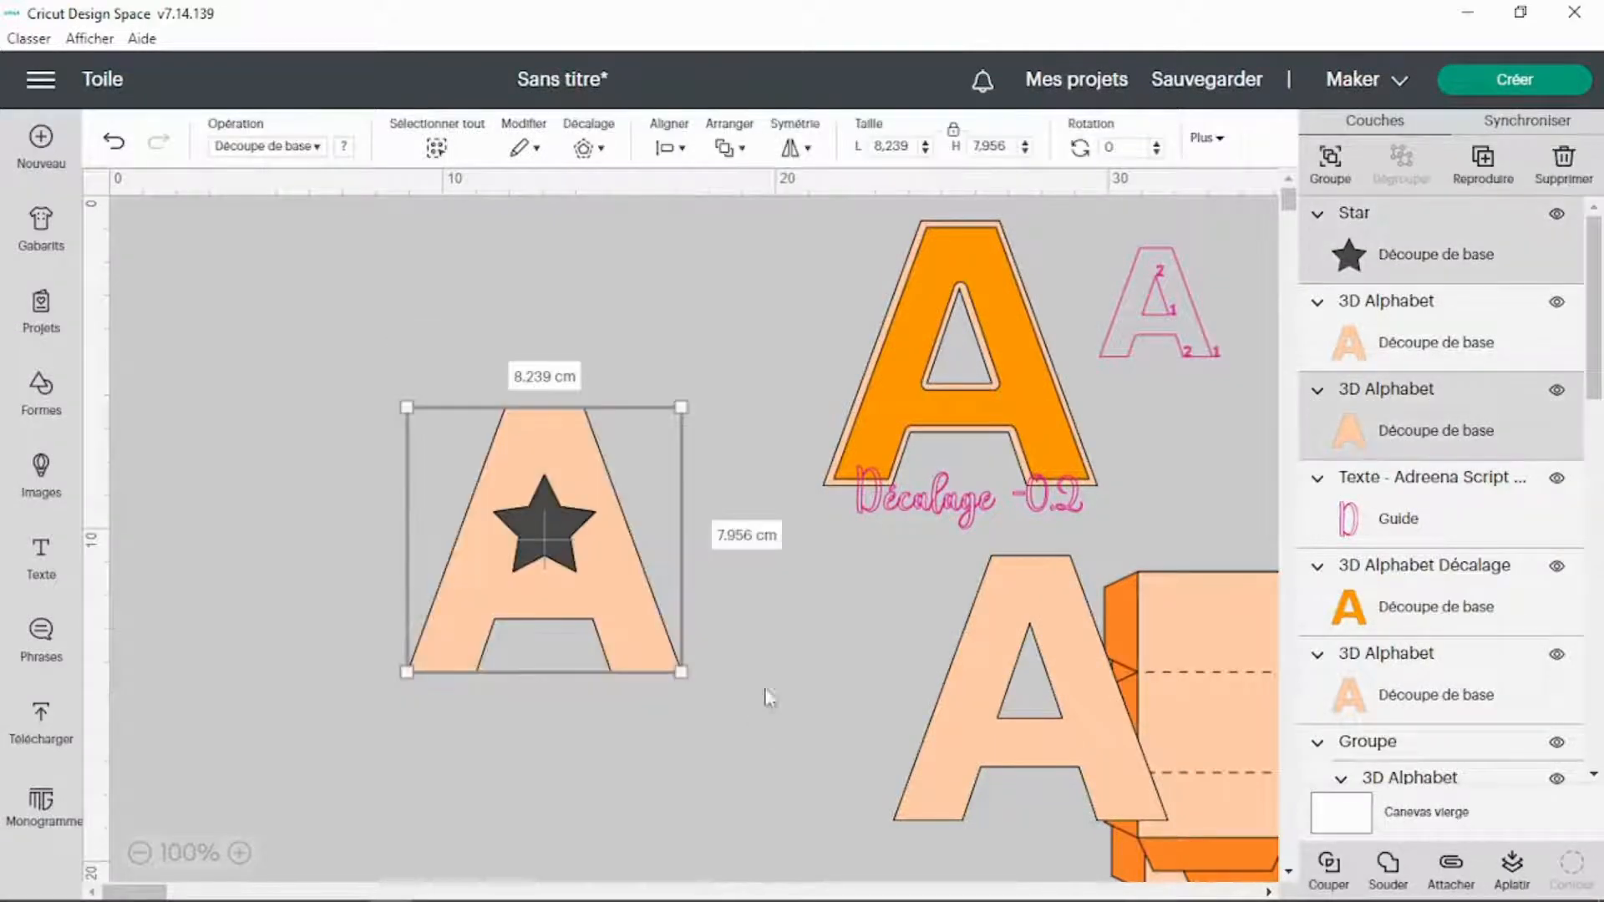
left_click(1328, 865)
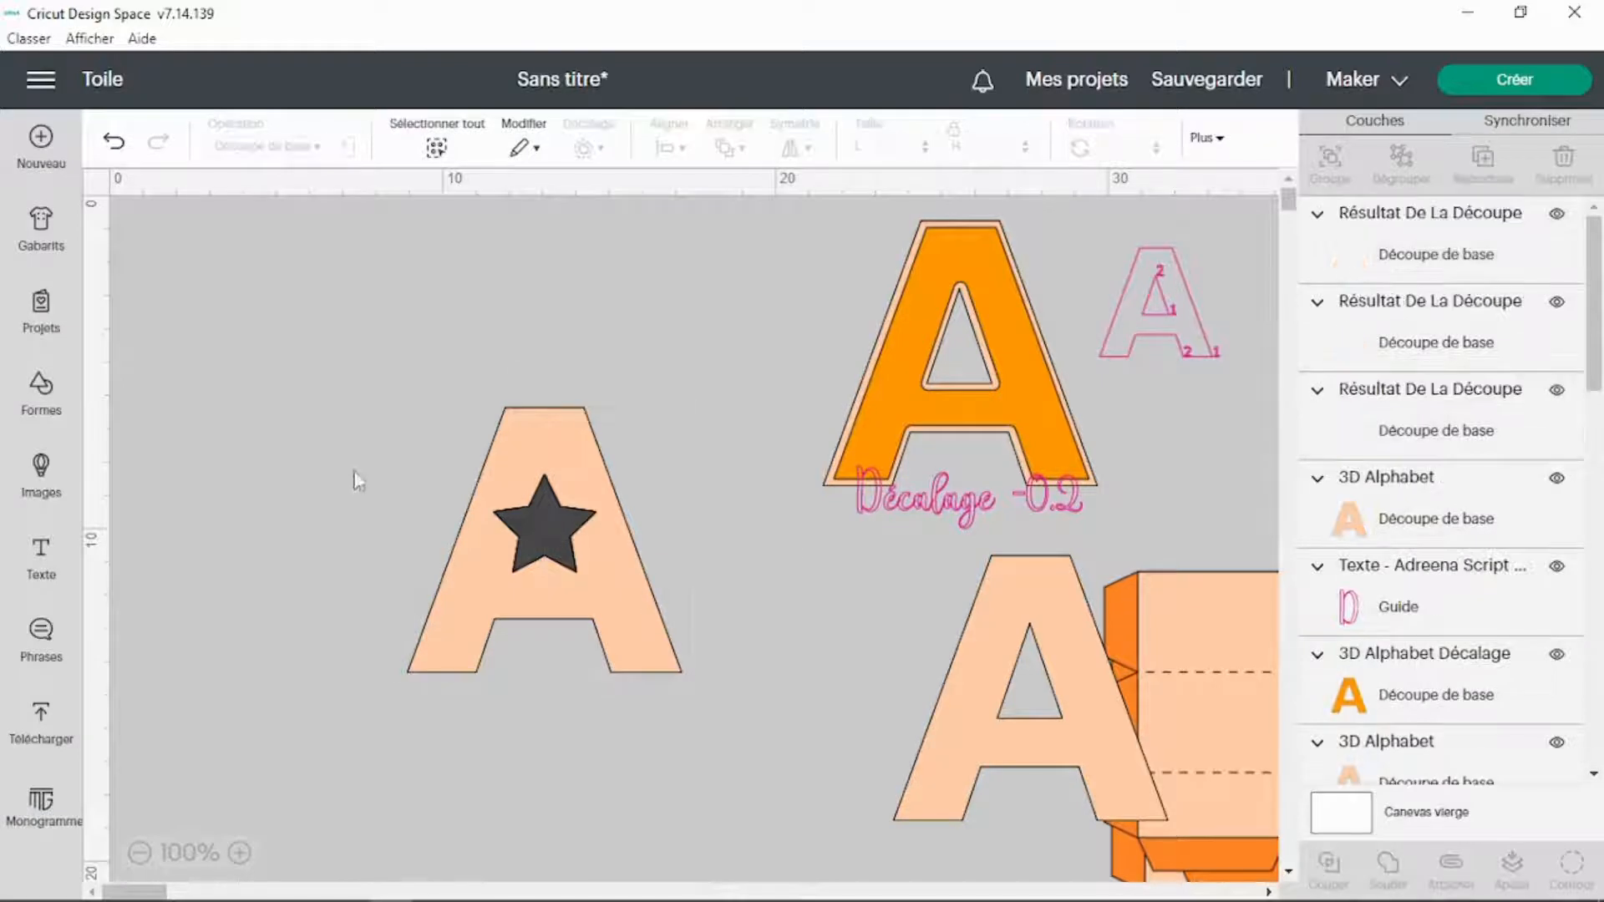
left_click_drag(618, 563, 451, 457)
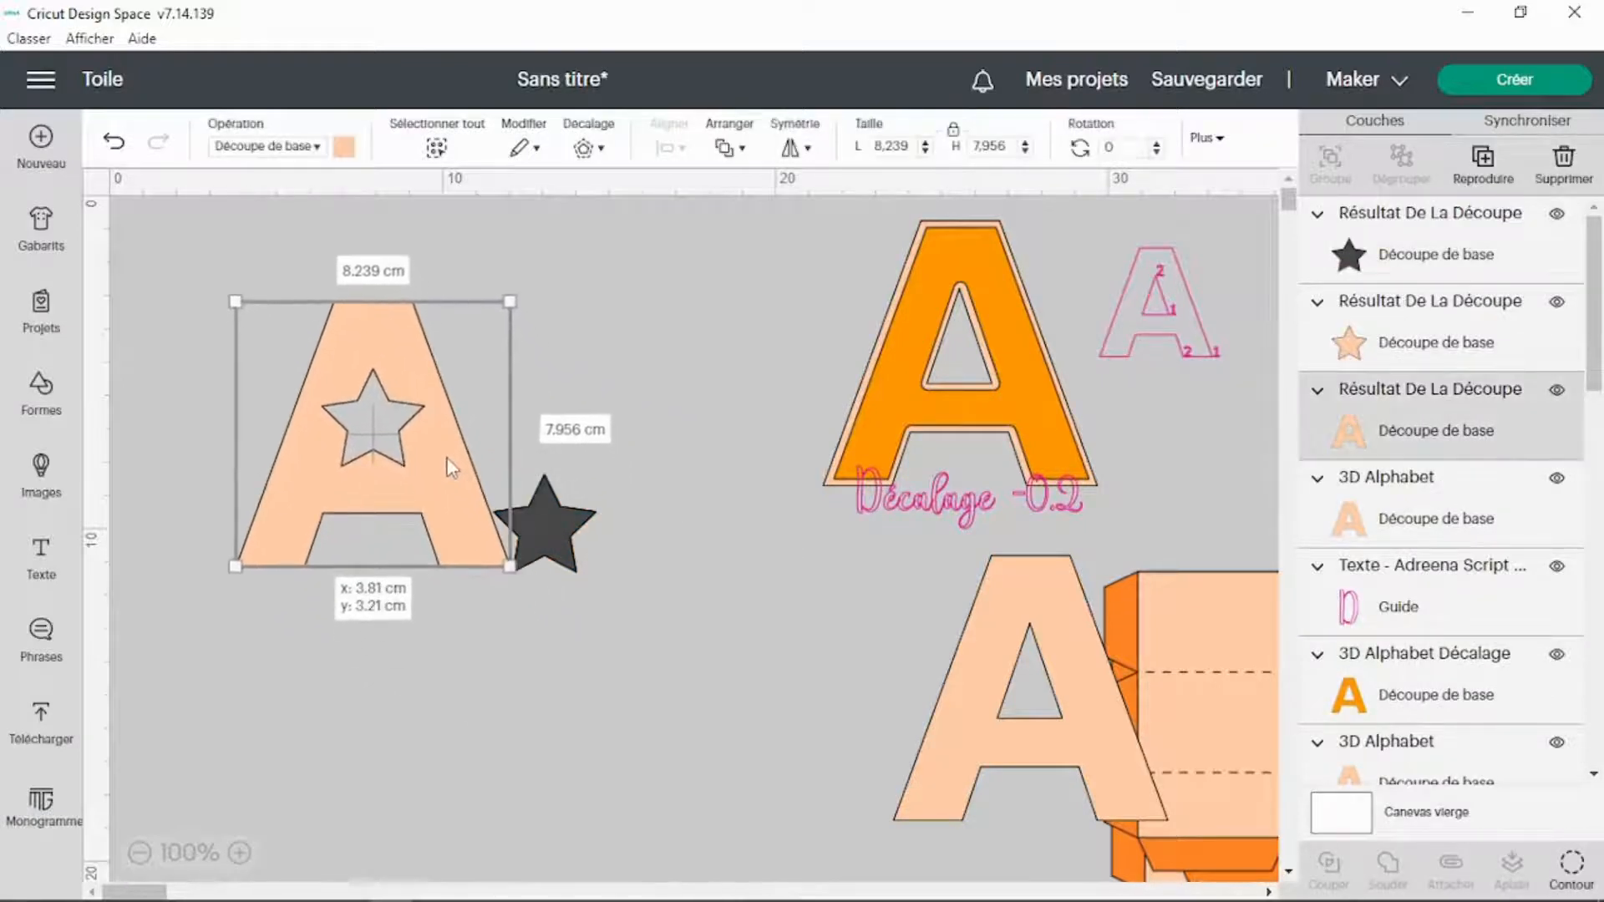
left_click_drag(568, 531, 574, 518)
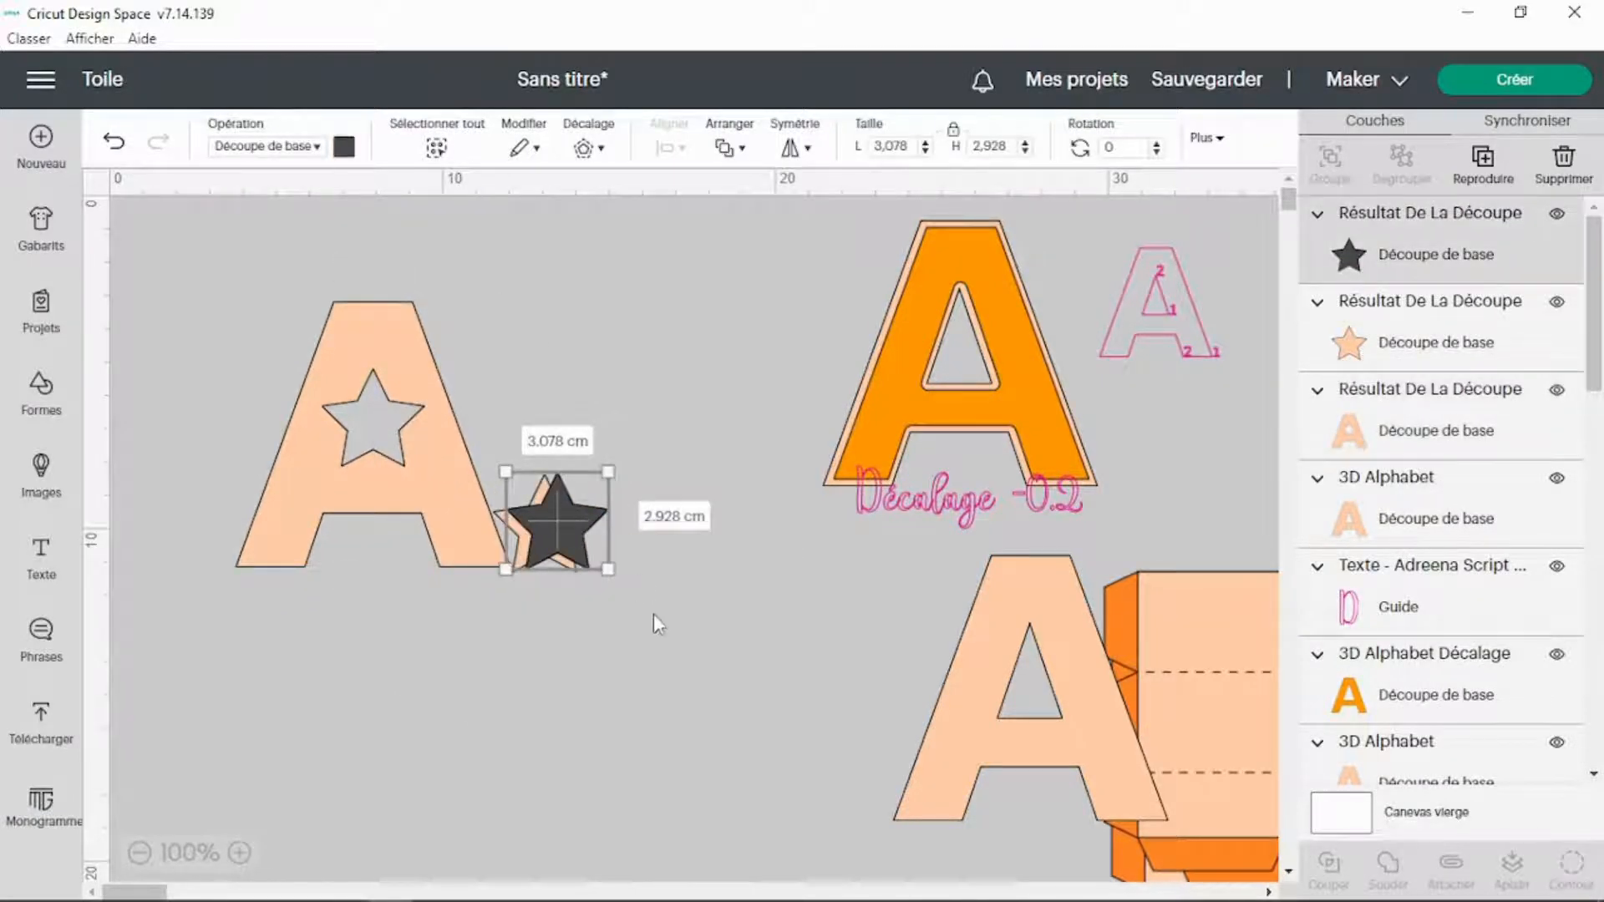
left_click_drag(653, 613, 721, 393)
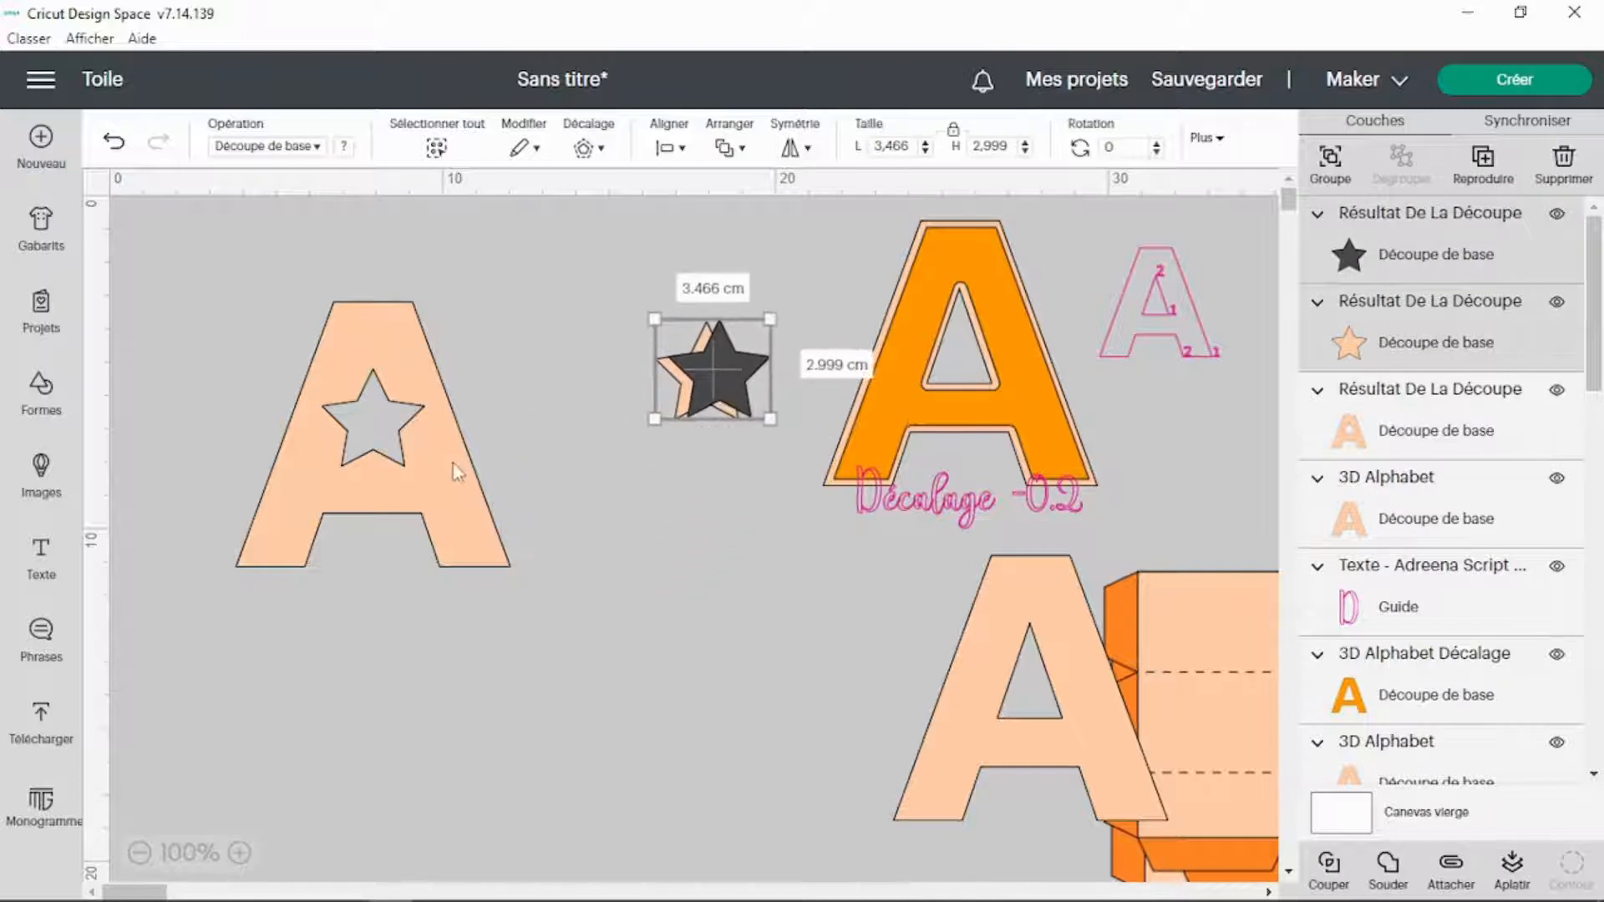
left_click_drag(455, 466, 559, 578)
left_click(991, 645)
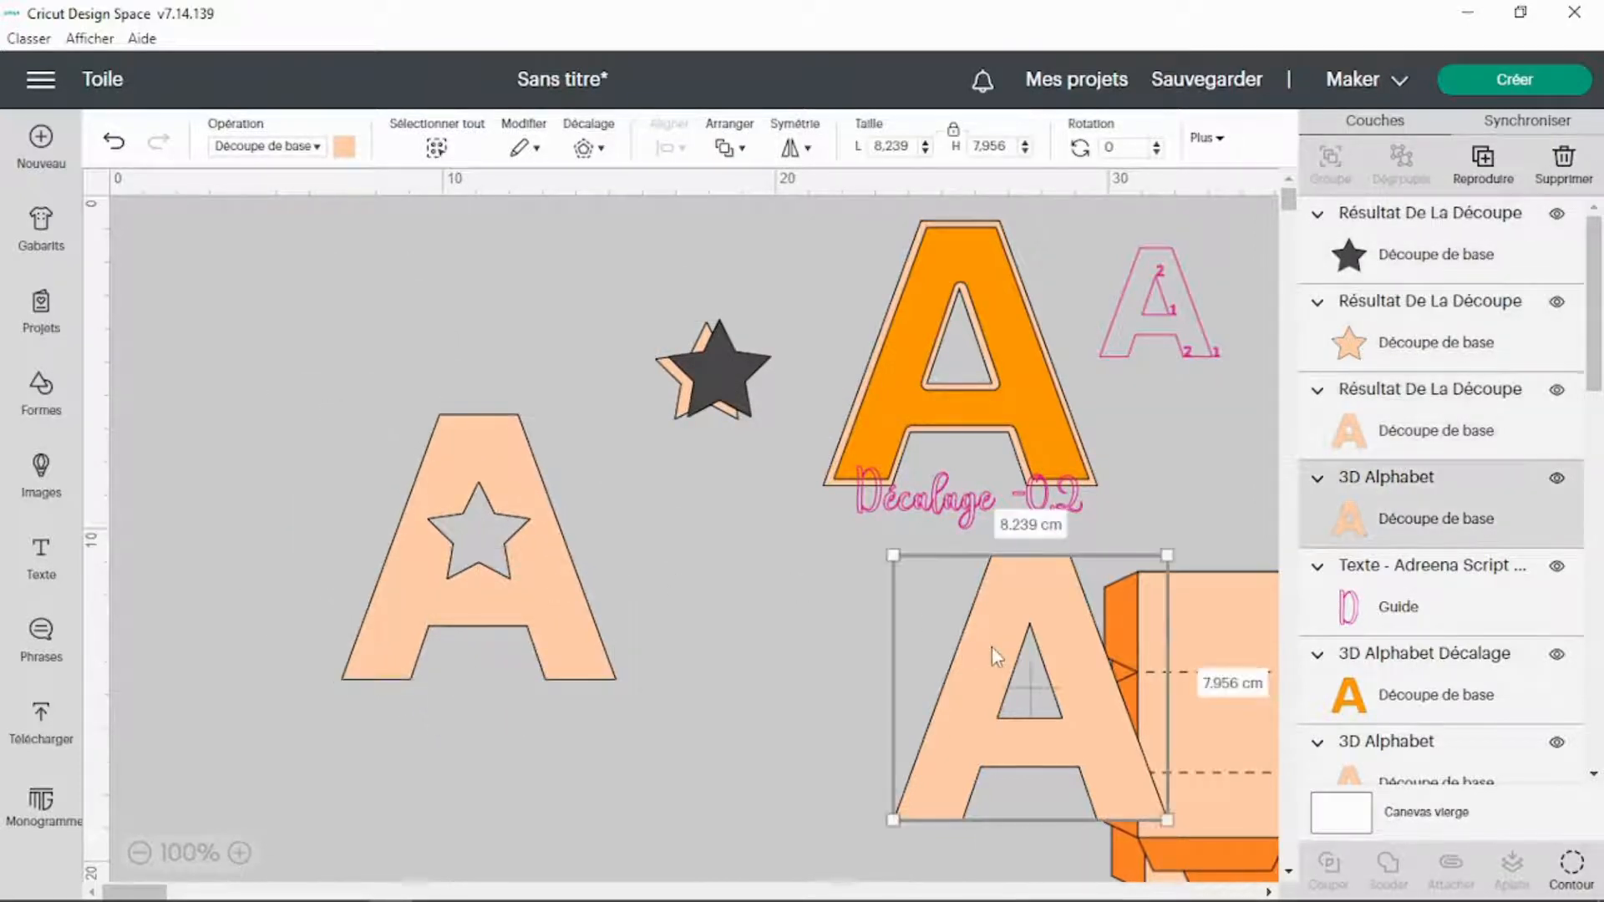
right_click(991, 647)
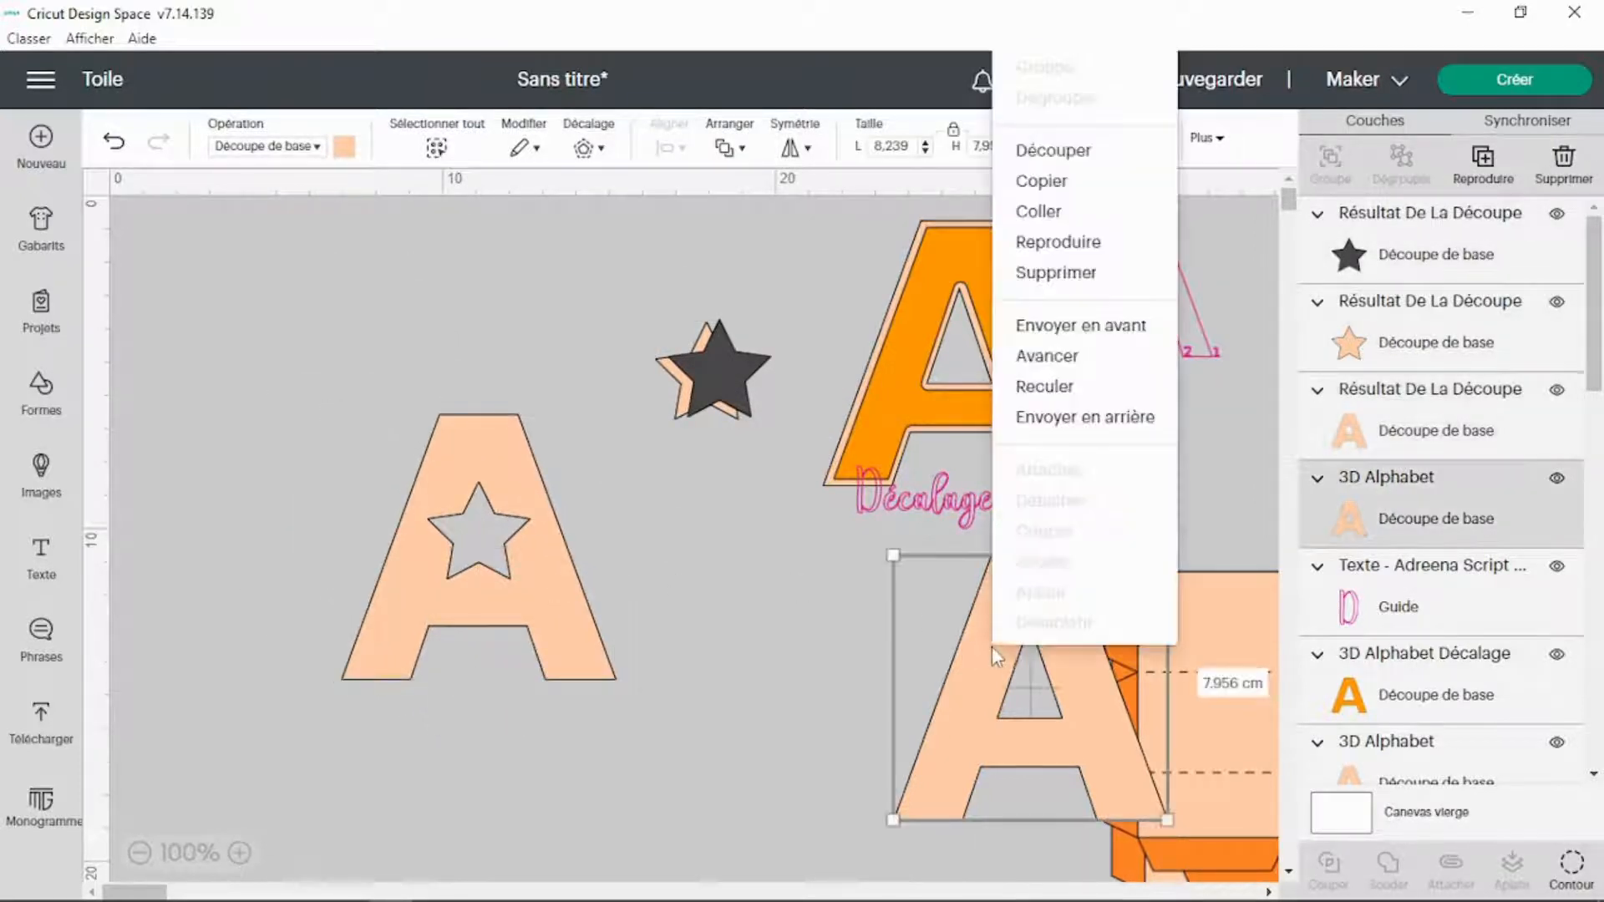
left_click(1069, 243)
left_click_drag(815, 772, 1046, 564)
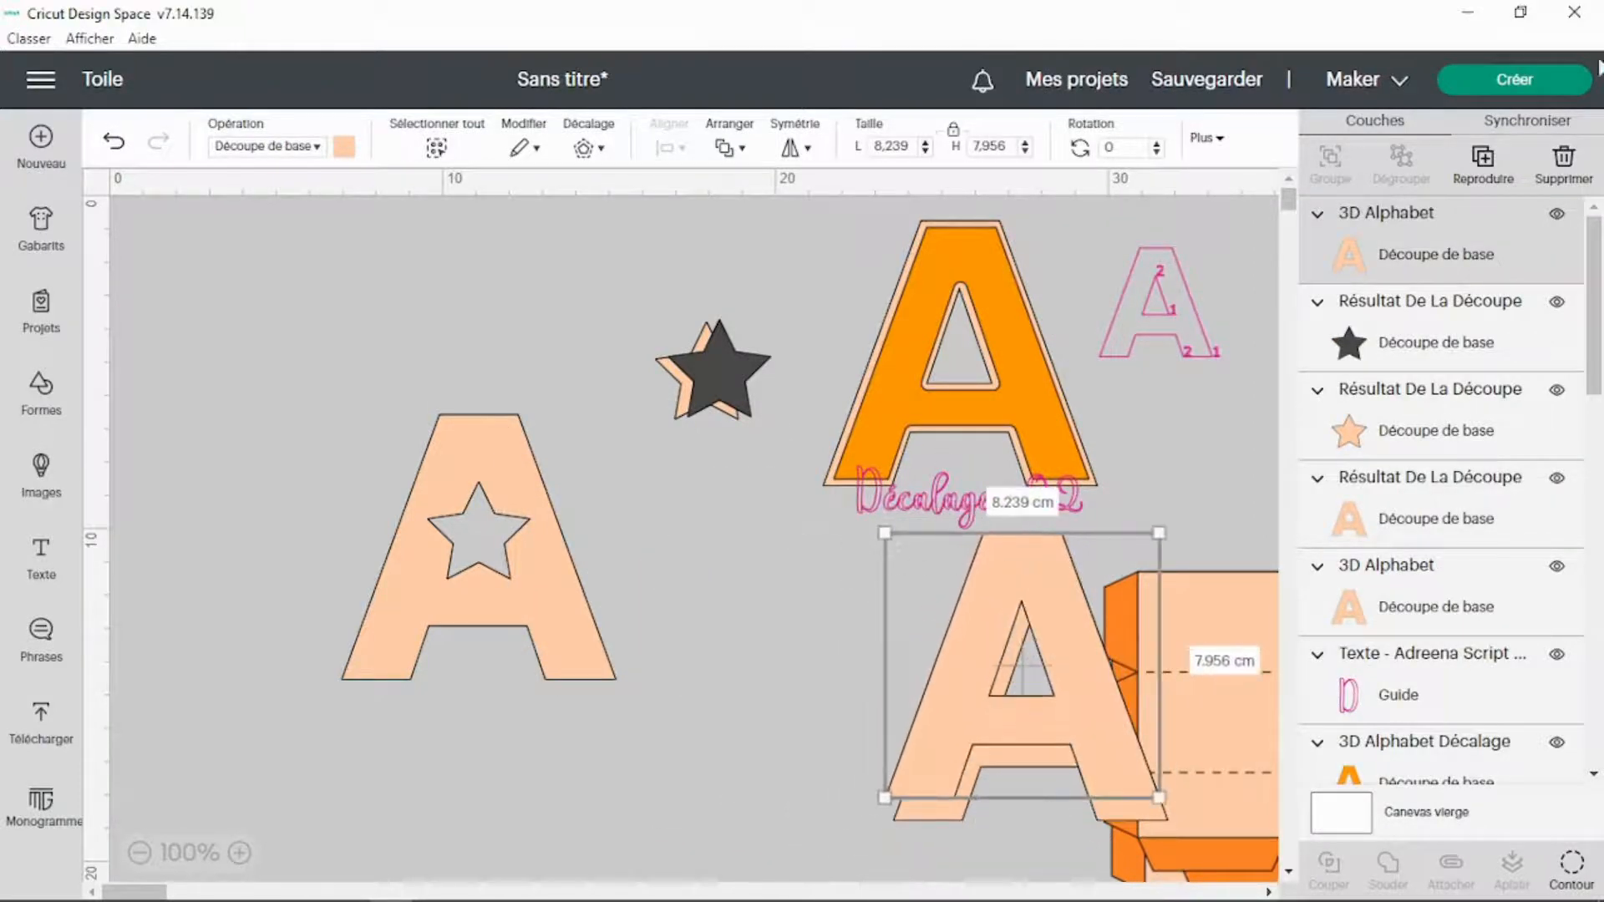
left_click(1566, 159)
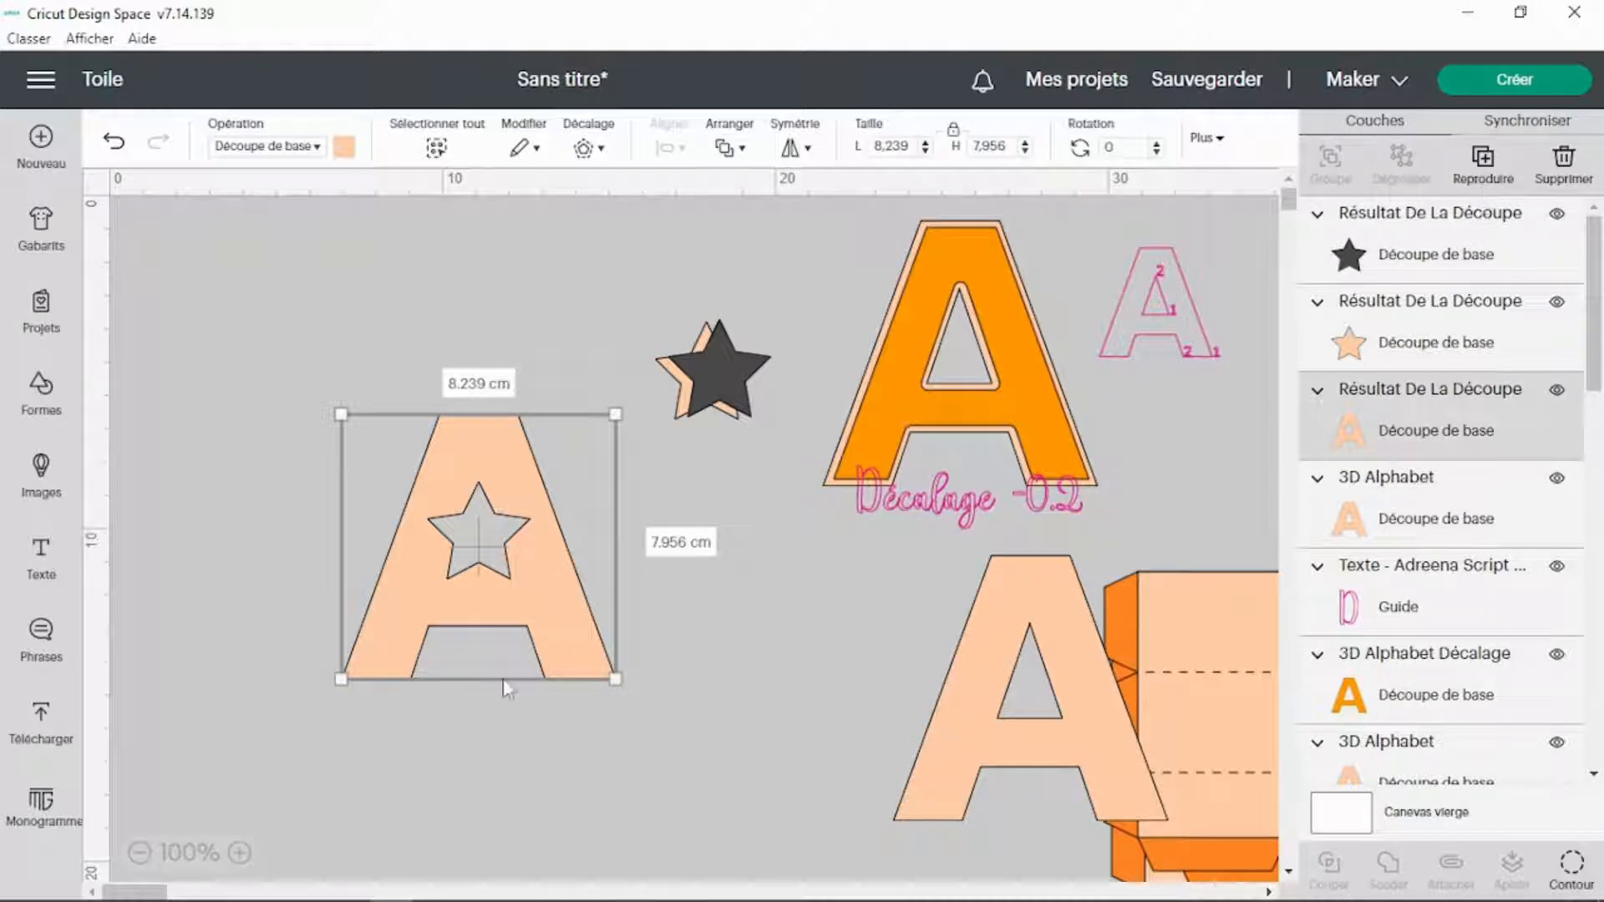
Duplicate the star-holed A, hide all inner contours of the copy to make it solid, and place it beside the original.
key("ctrl+d")
left_click_drag(859, 819, 775, 551)
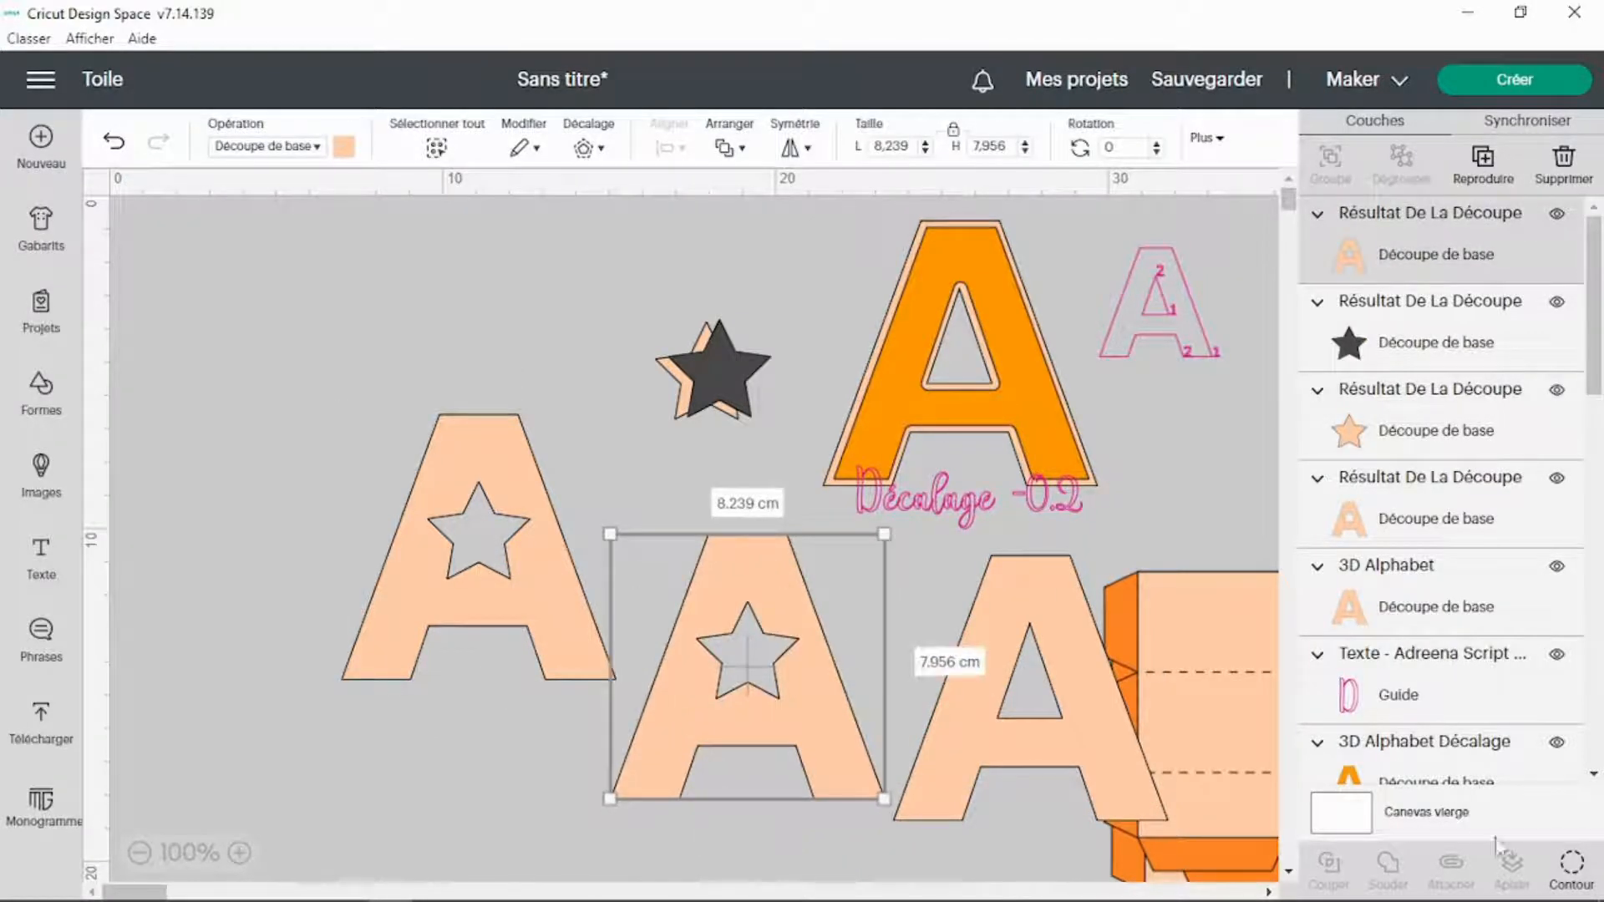
left_click(1571, 865)
left_click(1211, 781)
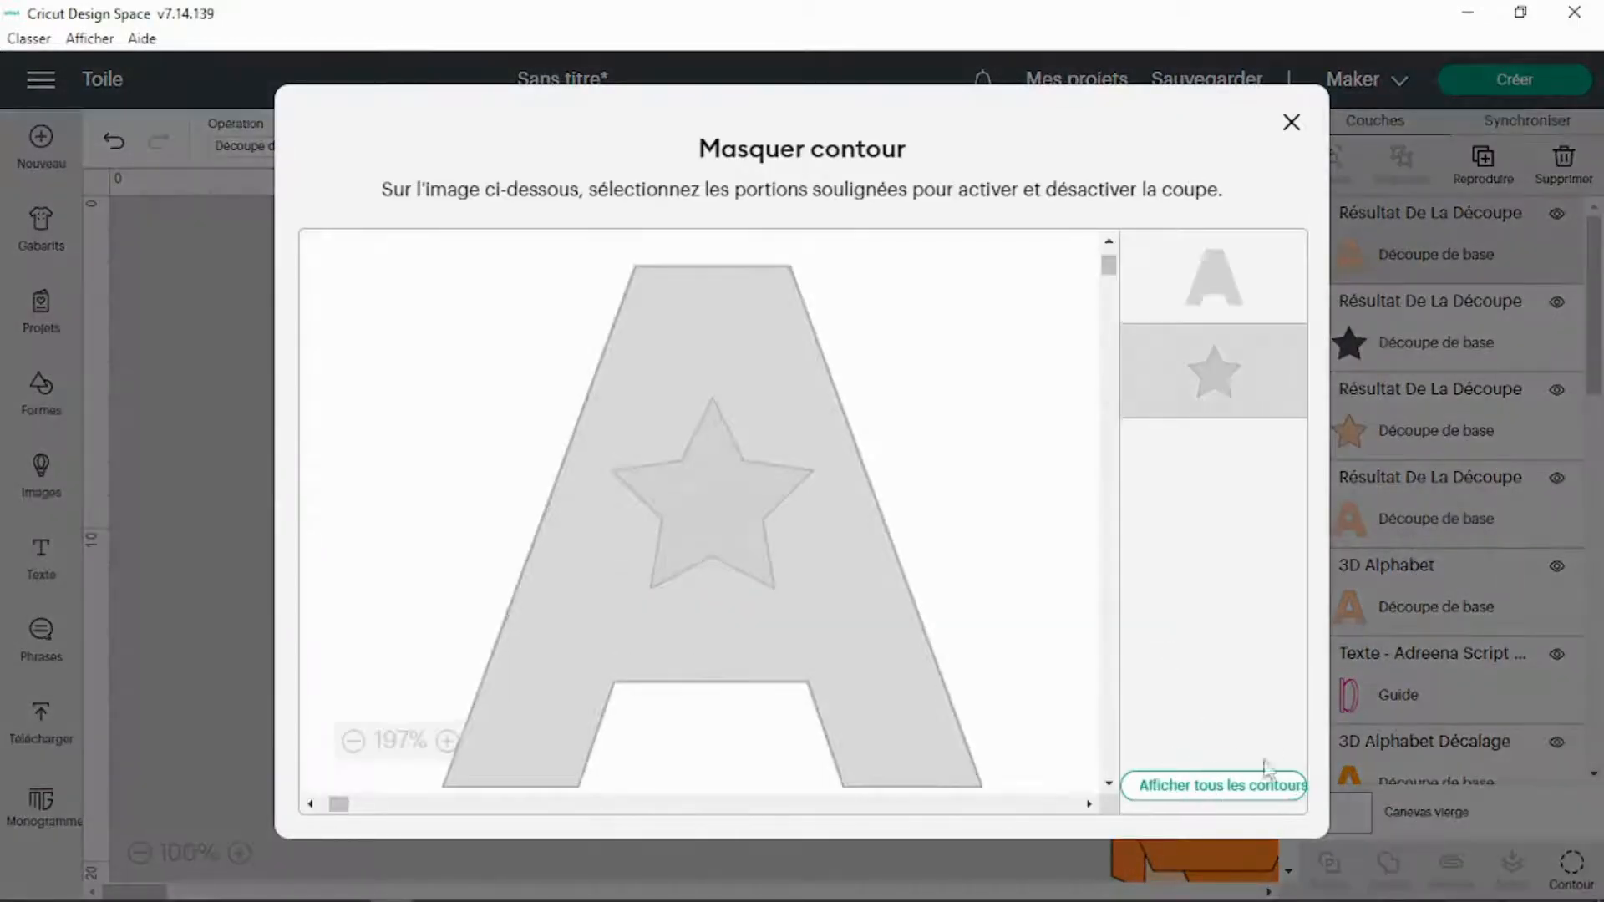
left_click(1374, 714)
left_click_drag(838, 678, 776, 672)
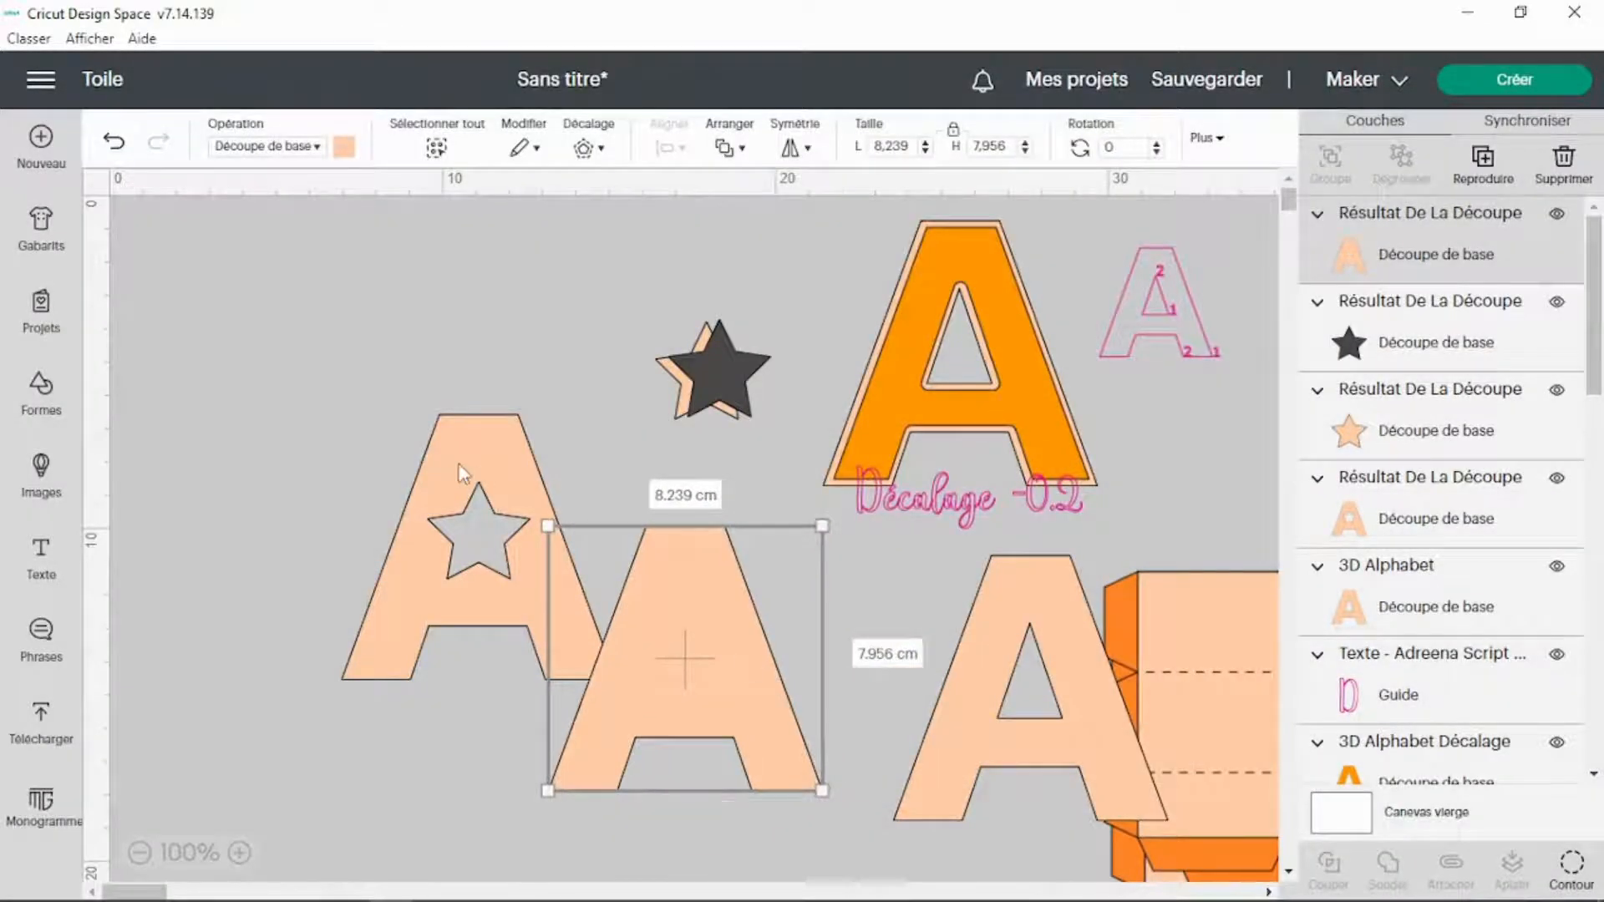
Colour the solid A yellow and place the star-holed A on top of it.
left_click(462, 469)
left_click_drag(1412, 522, 1403, 257)
left_click(633, 736)
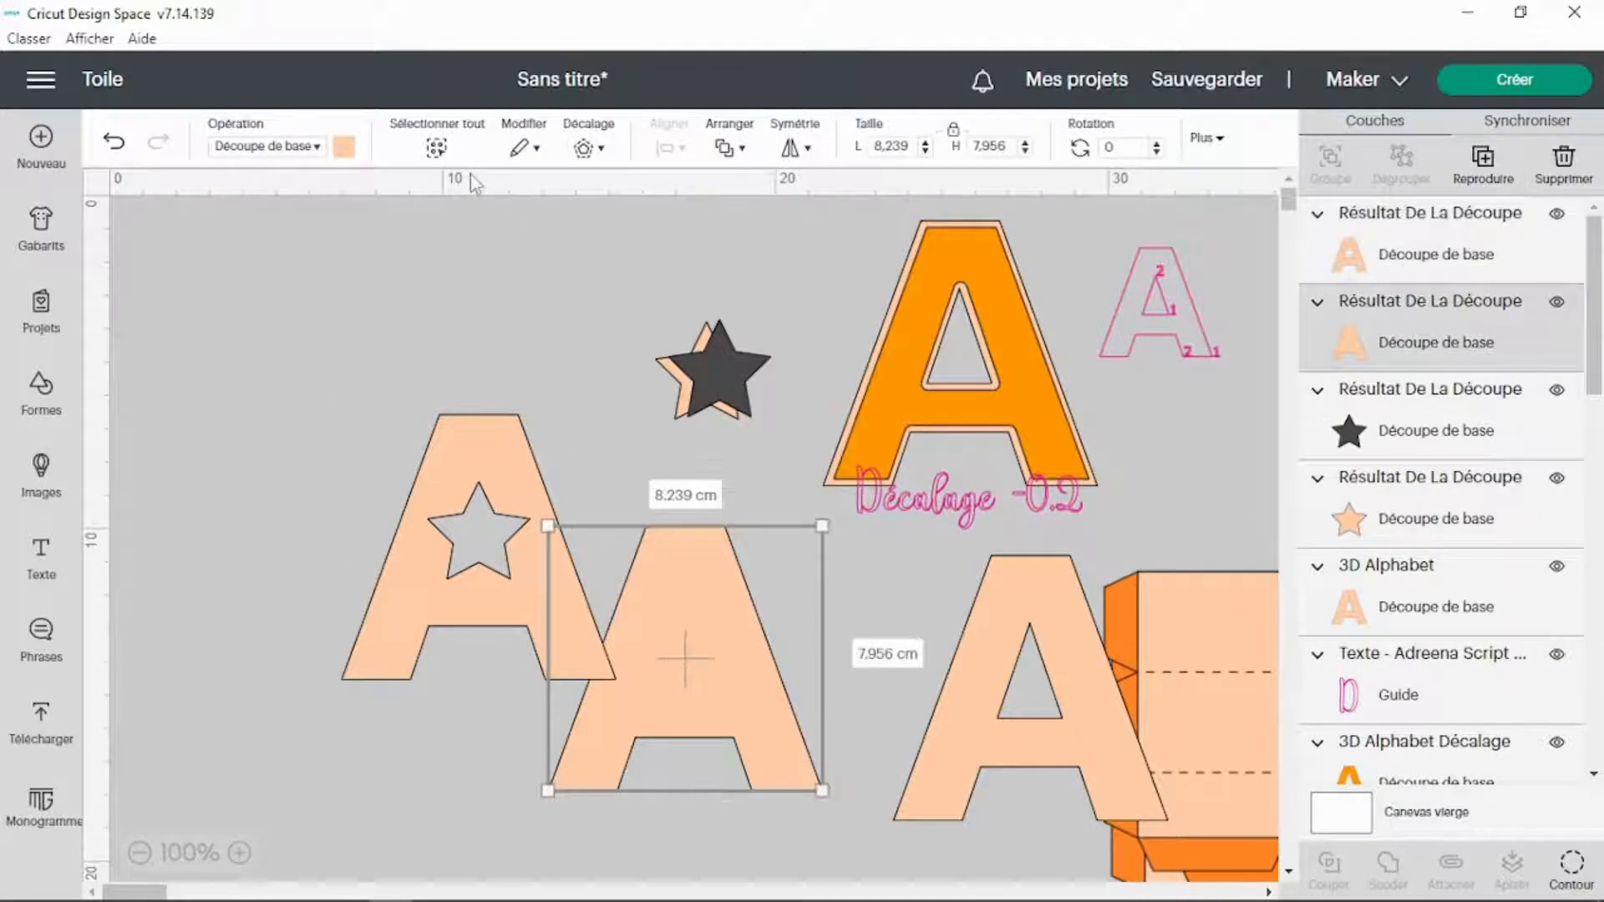
left_click(344, 146)
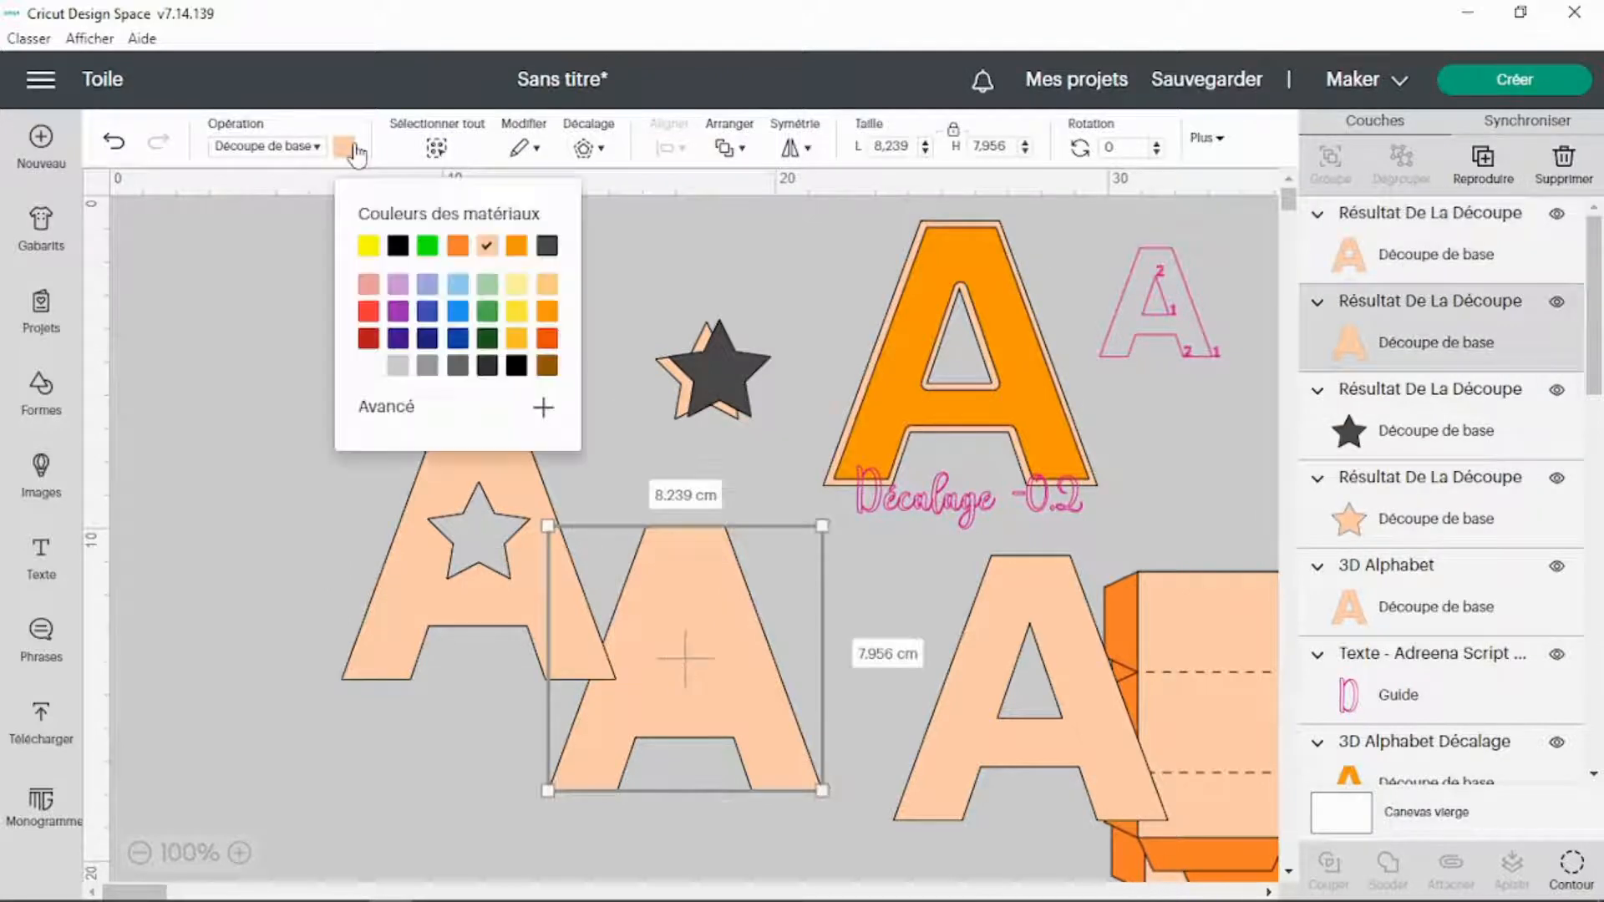
left_click(516, 311)
left_click_drag(497, 588, 705, 700)
left_click(1360, 349)
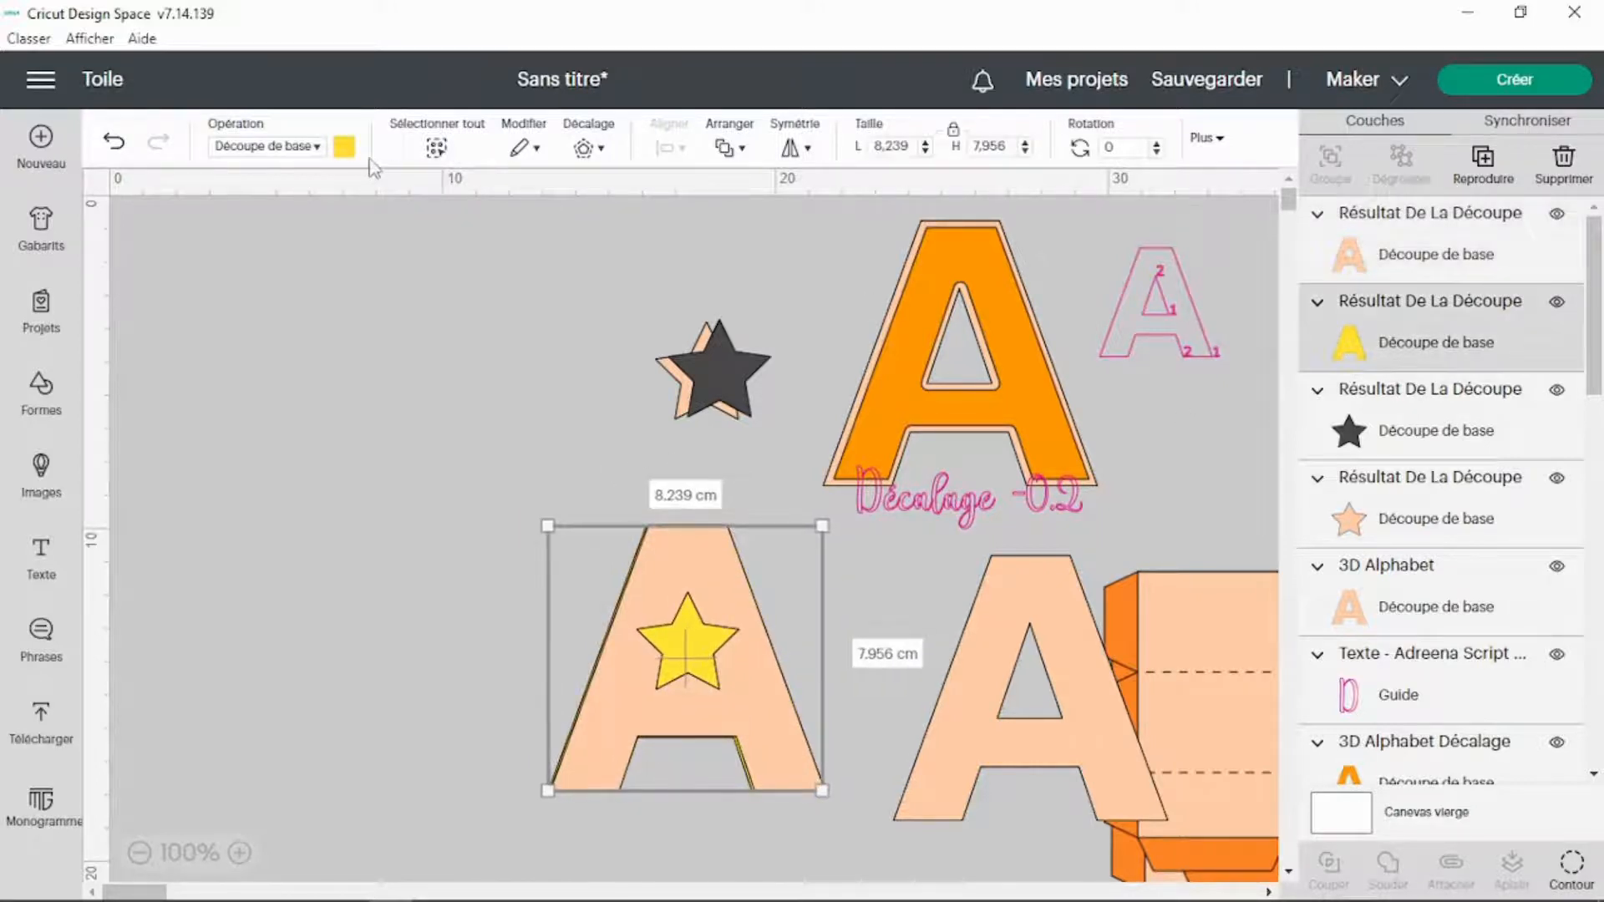
Recolour the solid A behind the star-holed letter orange.
left_click(343, 148)
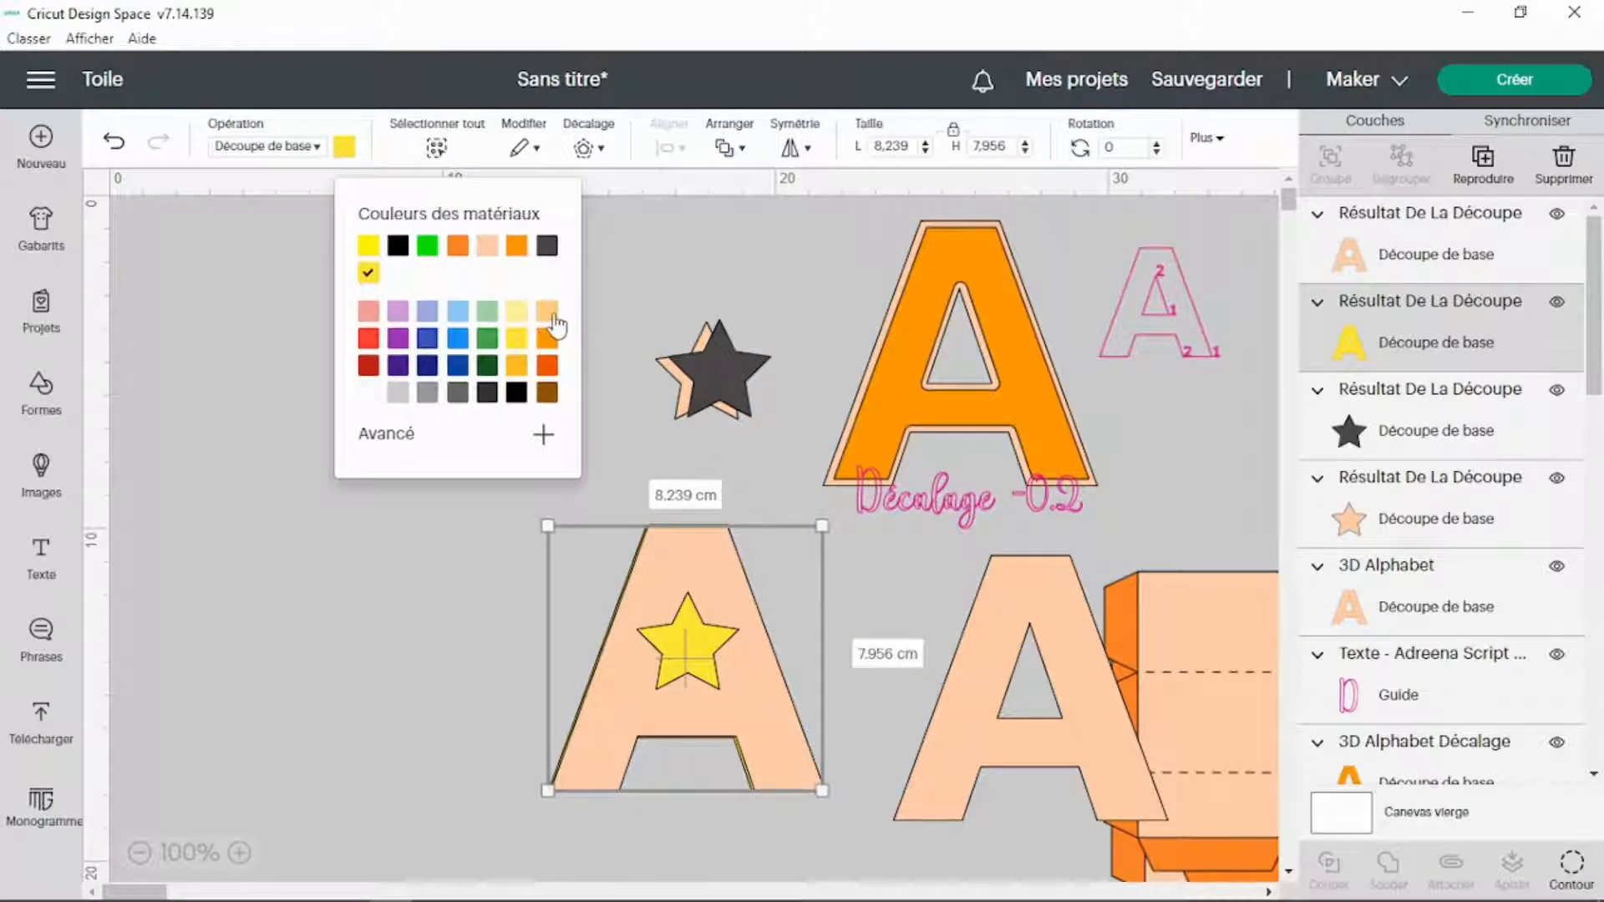
left_click(550, 342)
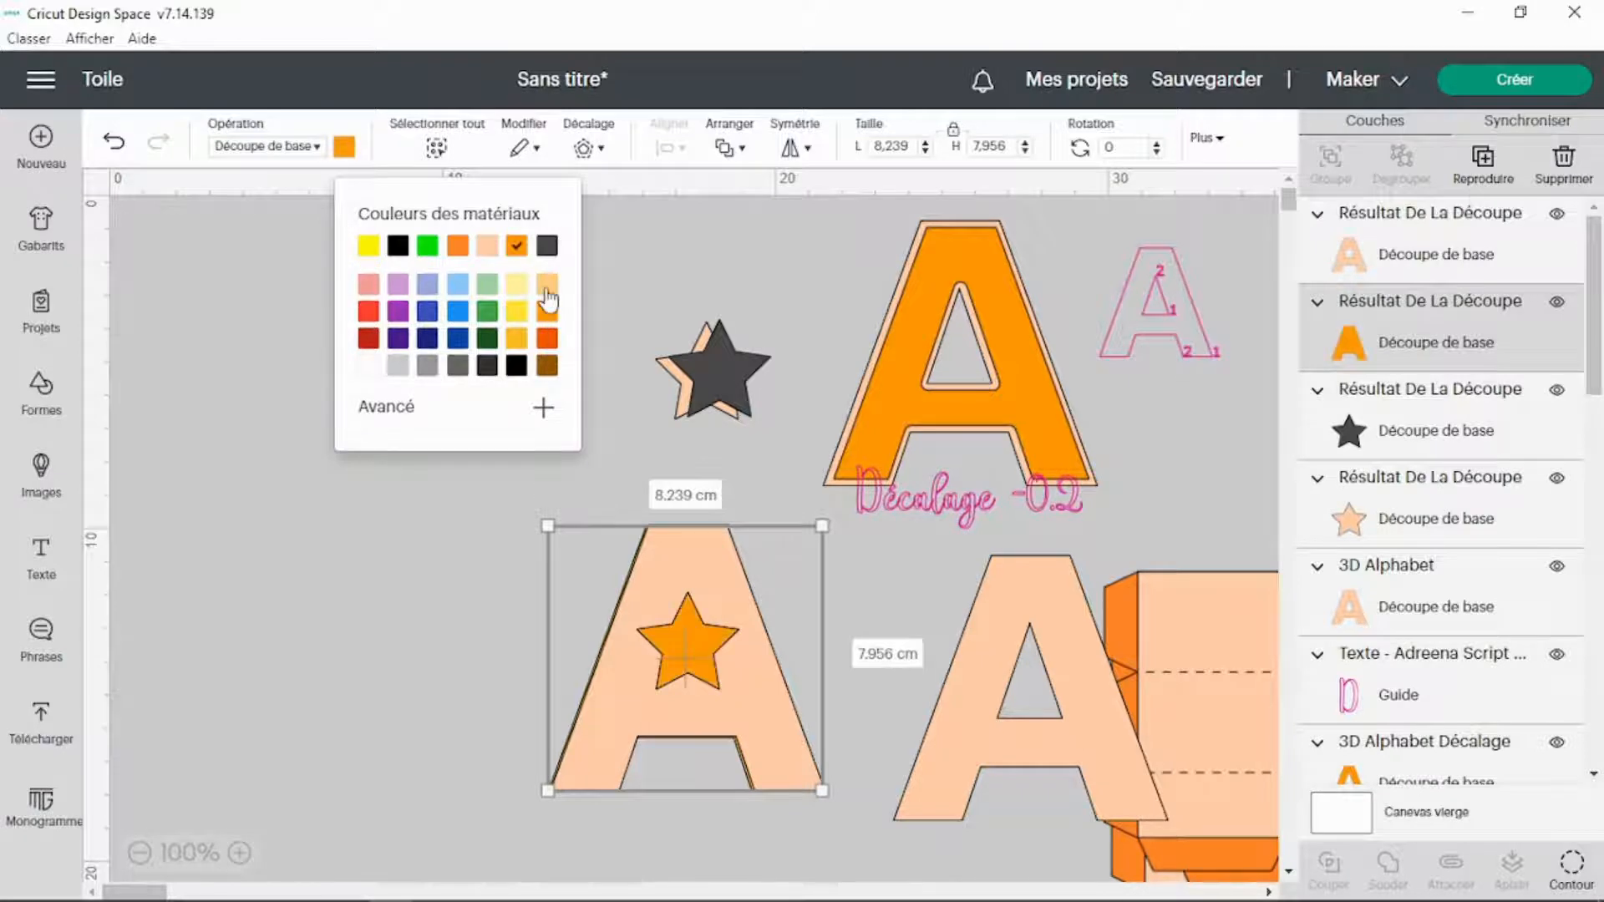
left_click(548, 284)
left_click(549, 341)
left_click(466, 618)
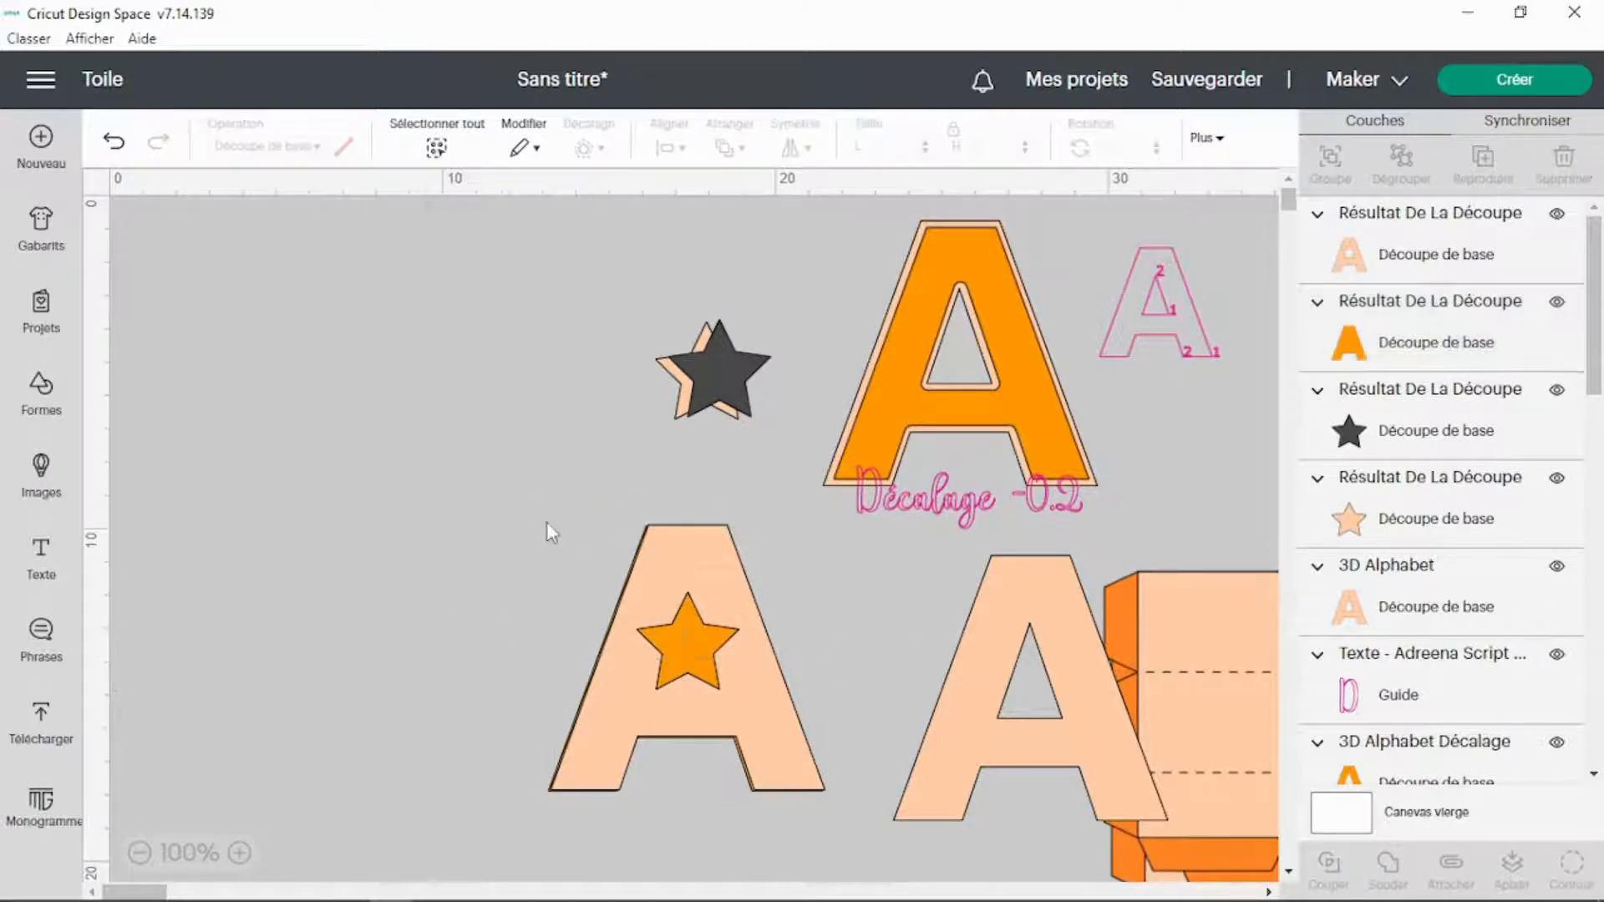
Centre the star-holed A and the orange A on each other, and move the stacked pair up and to the left.
left_click_drag(547, 523, 750, 707)
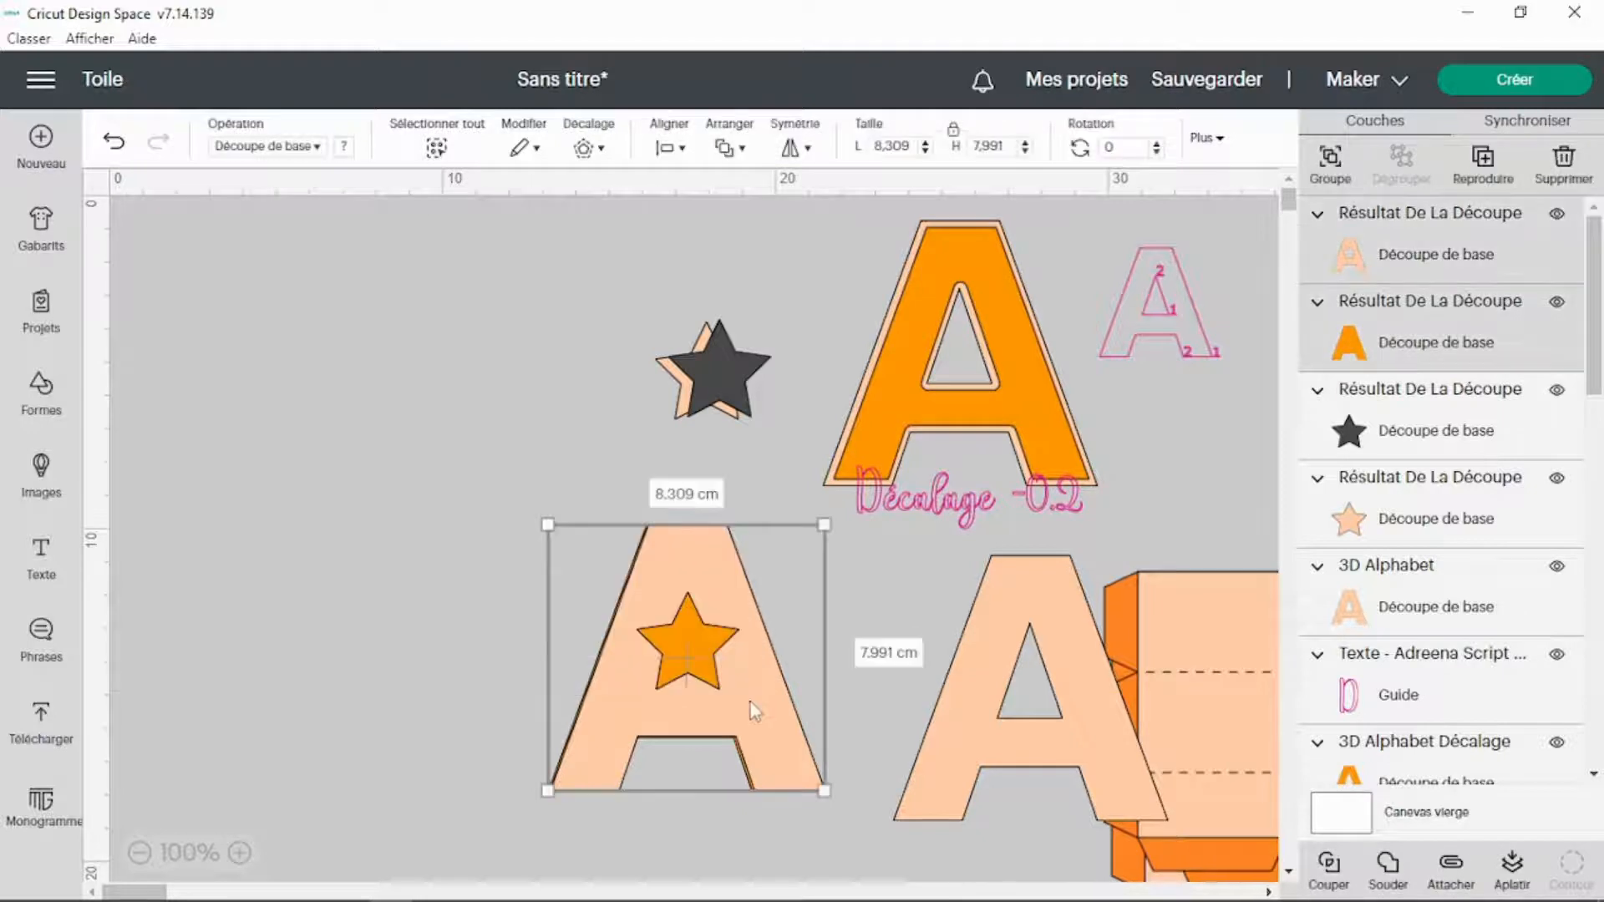
left_click(670, 148)
left_click(723, 397)
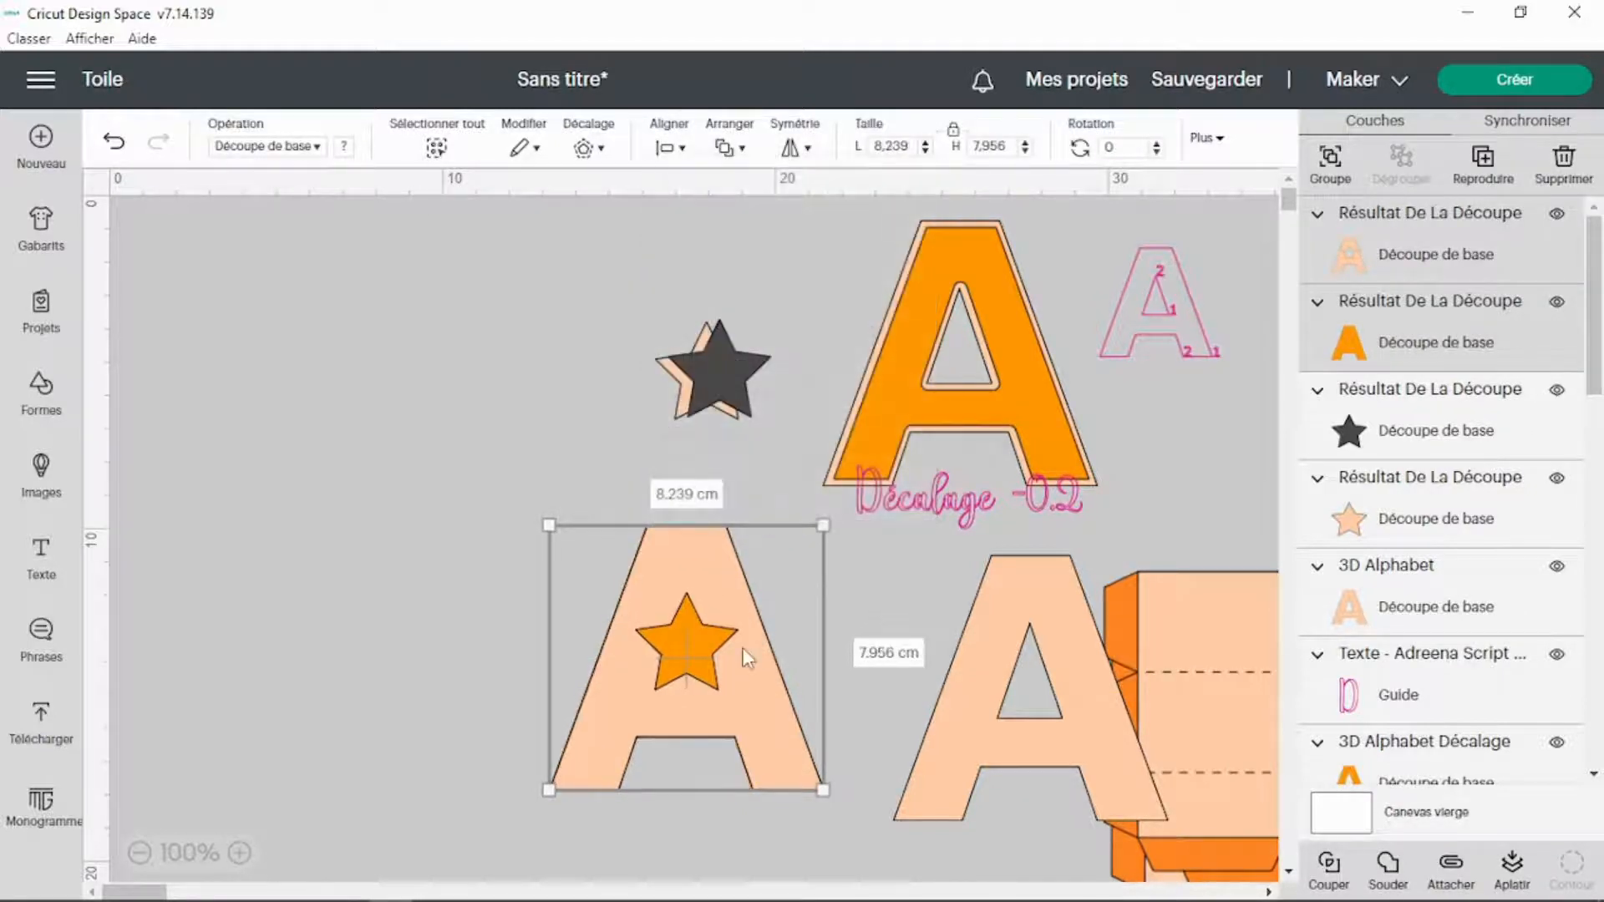
left_click_drag(744, 648, 553, 528)
left_click(708, 635)
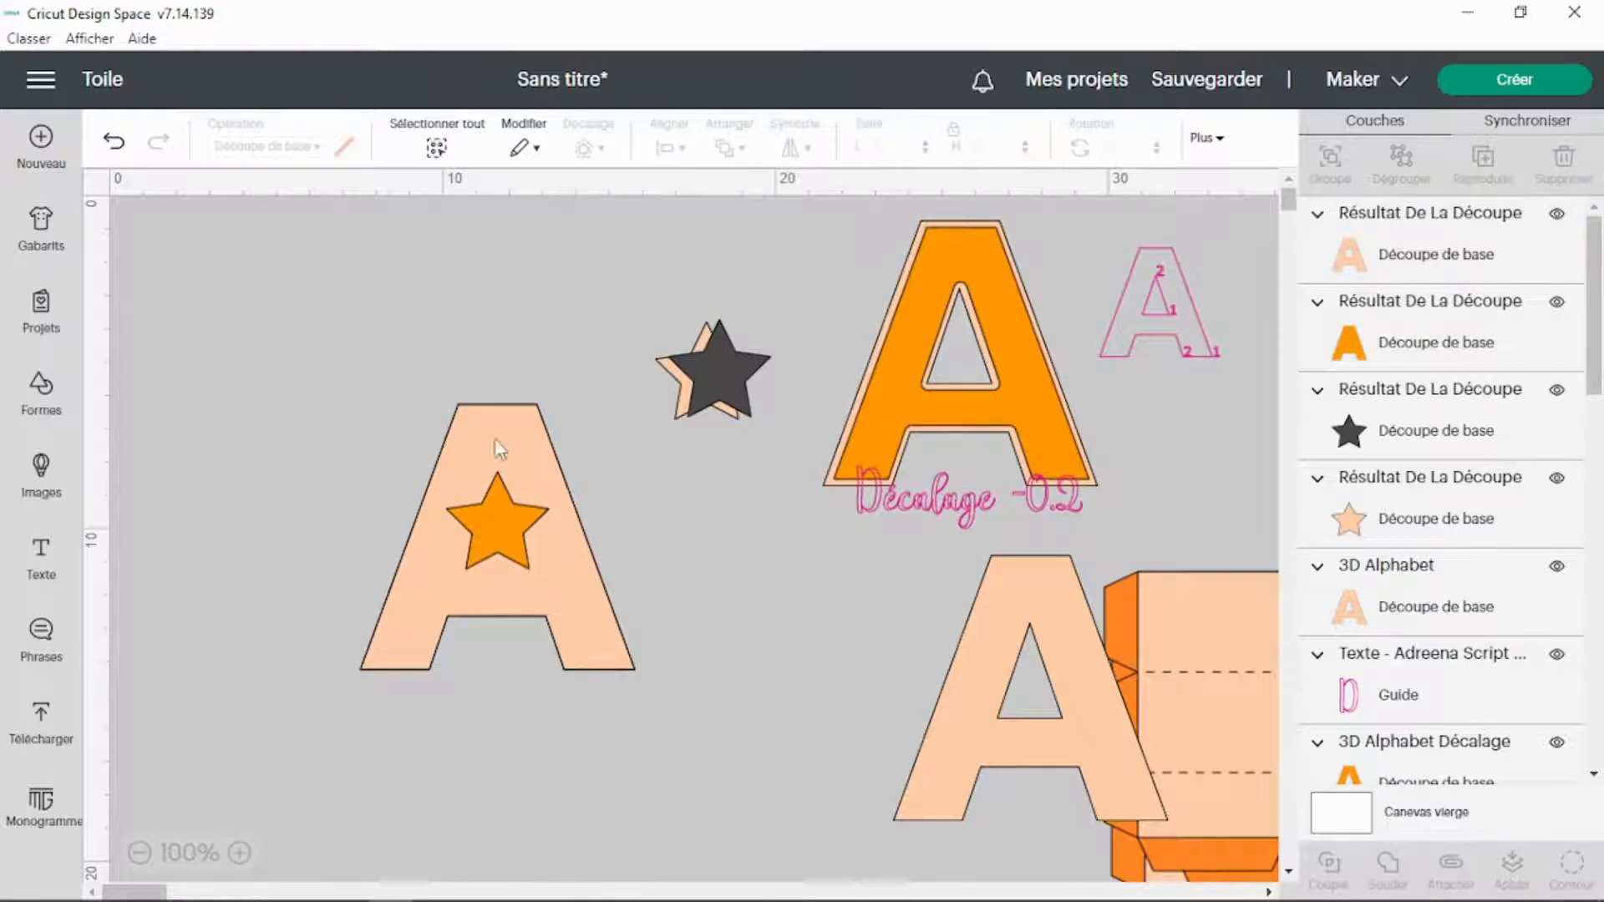
left_click(499, 449)
left_click(712, 621)
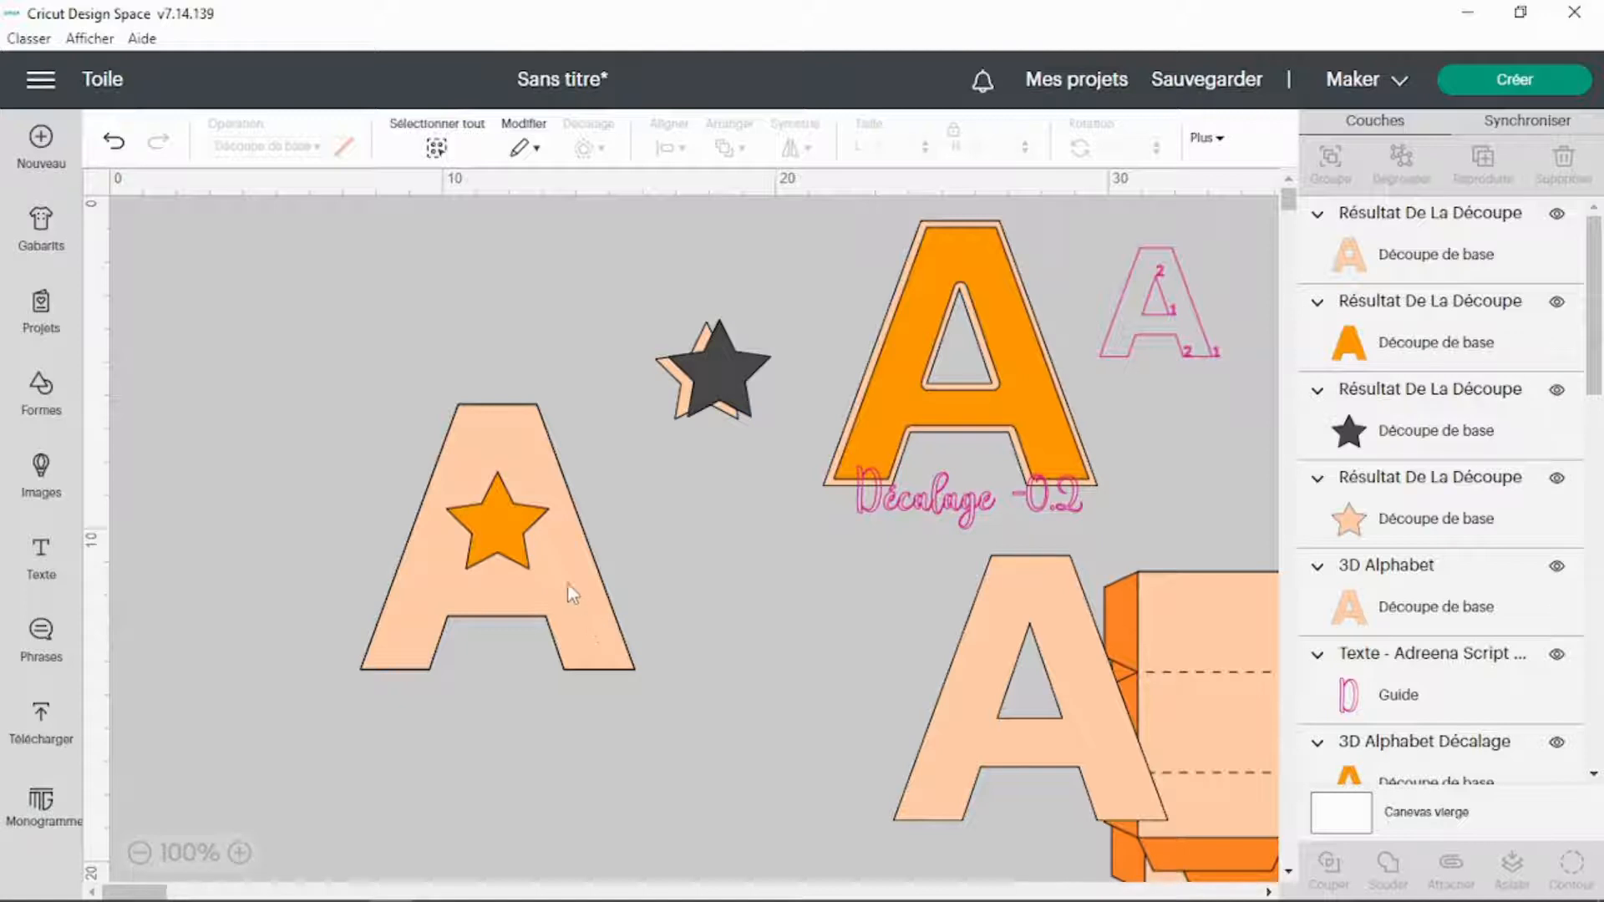
Move the cut star pieces below the letters and place the stacked star A beside the orange offset A.
left_click_drag(513, 578, 568, 585)
left_click_drag(677, 275, 777, 460)
left_click_drag(716, 368, 823, 781)
left_click_drag(373, 345, 655, 655)
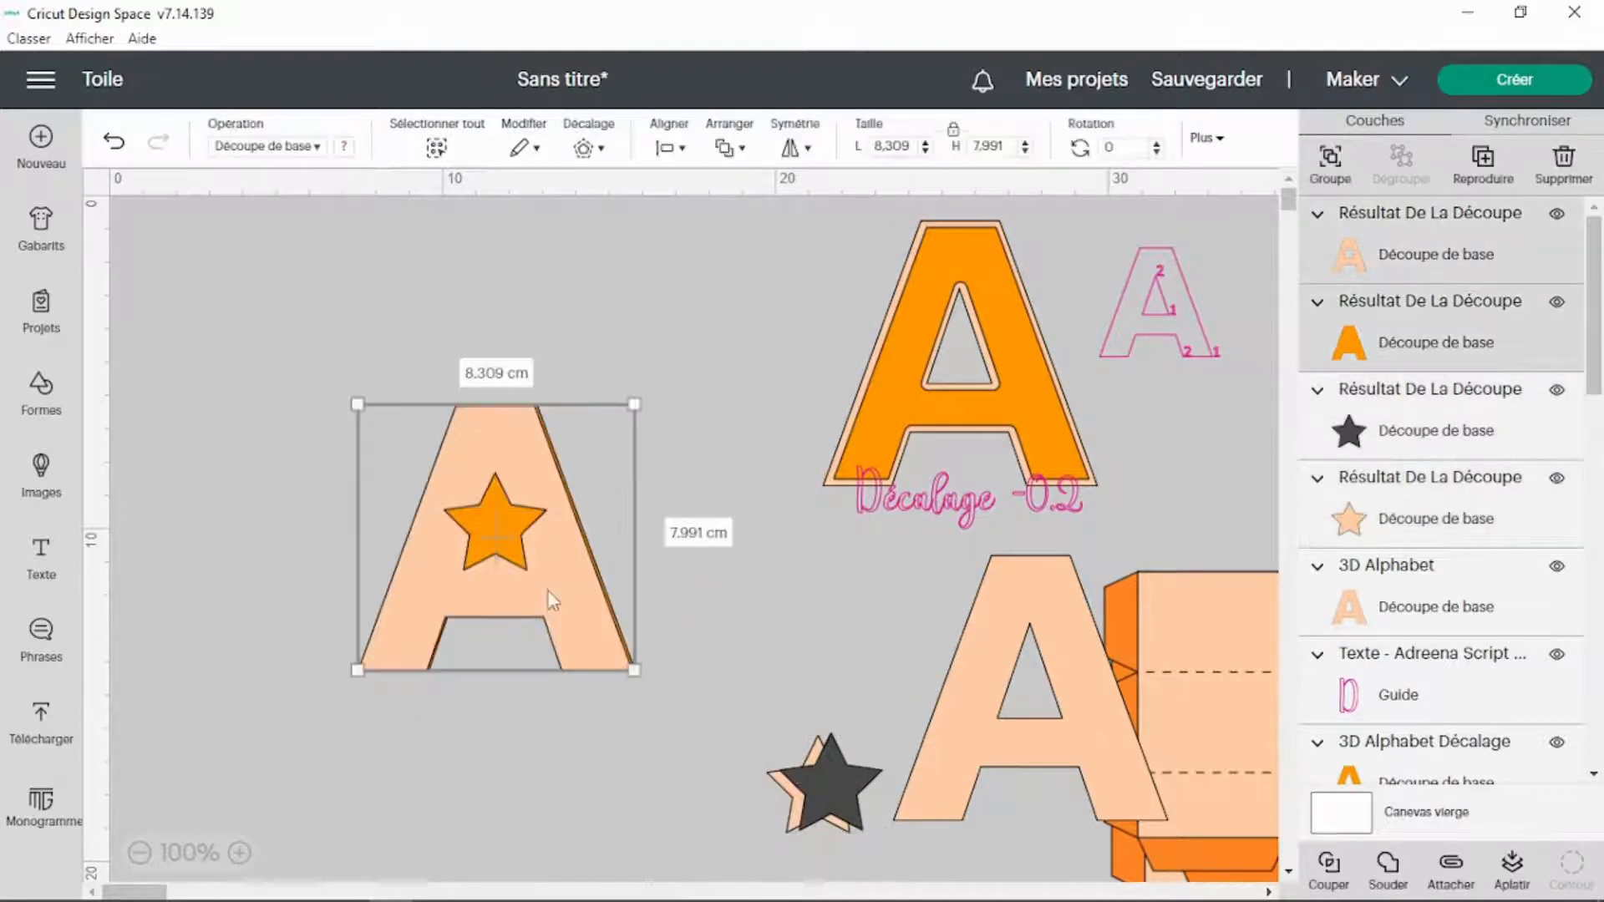
left_click_drag(551, 597, 735, 404)
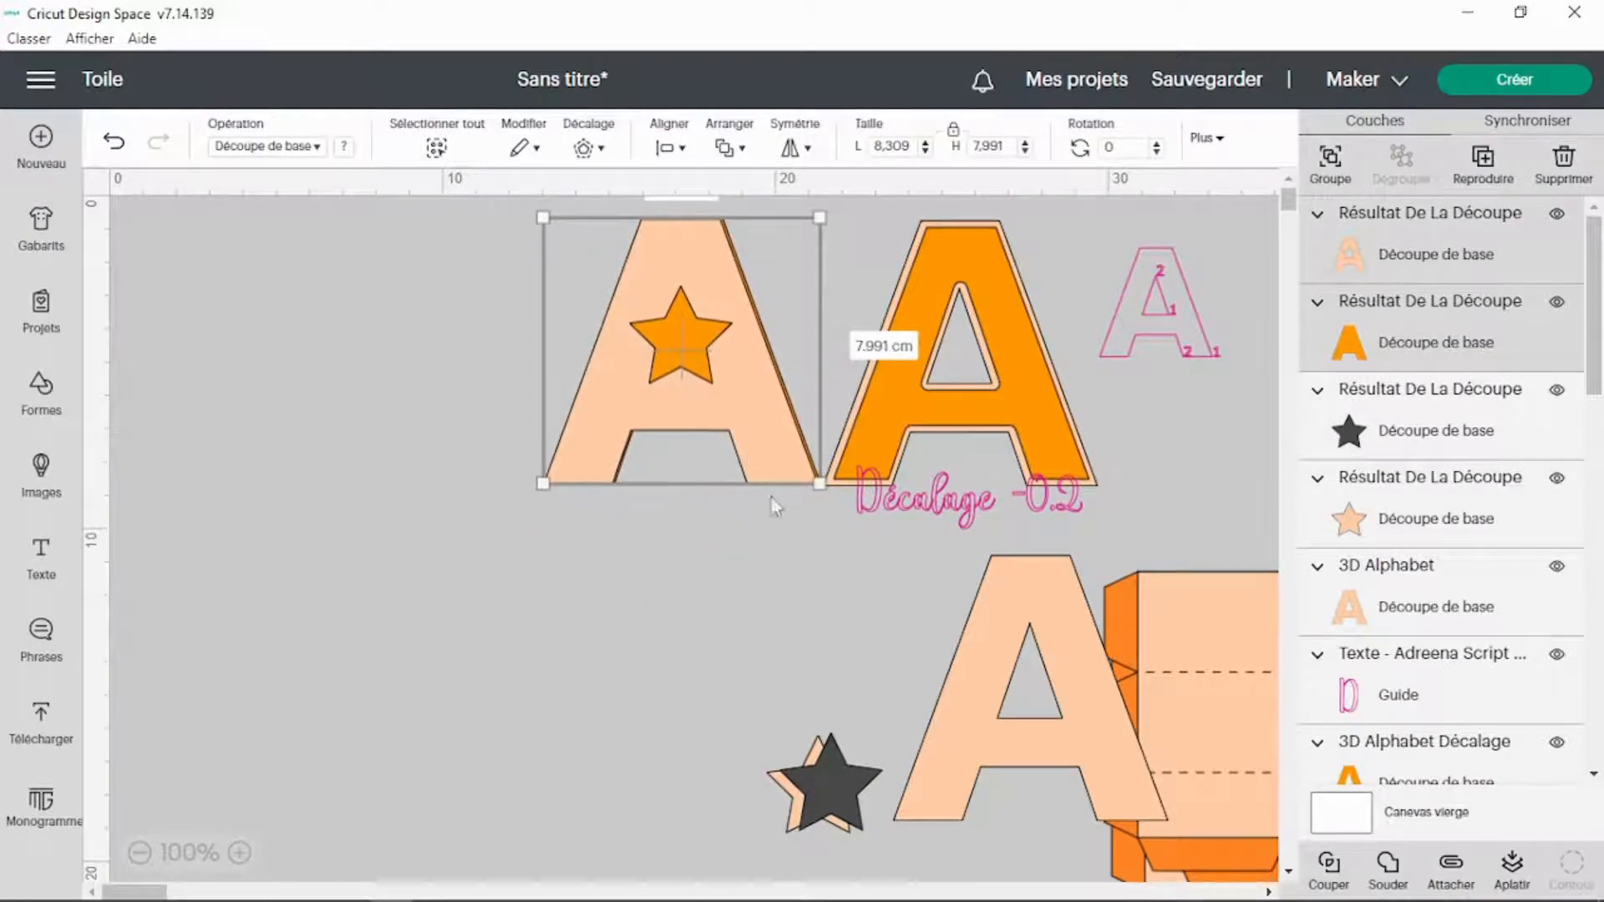
left_click(714, 589)
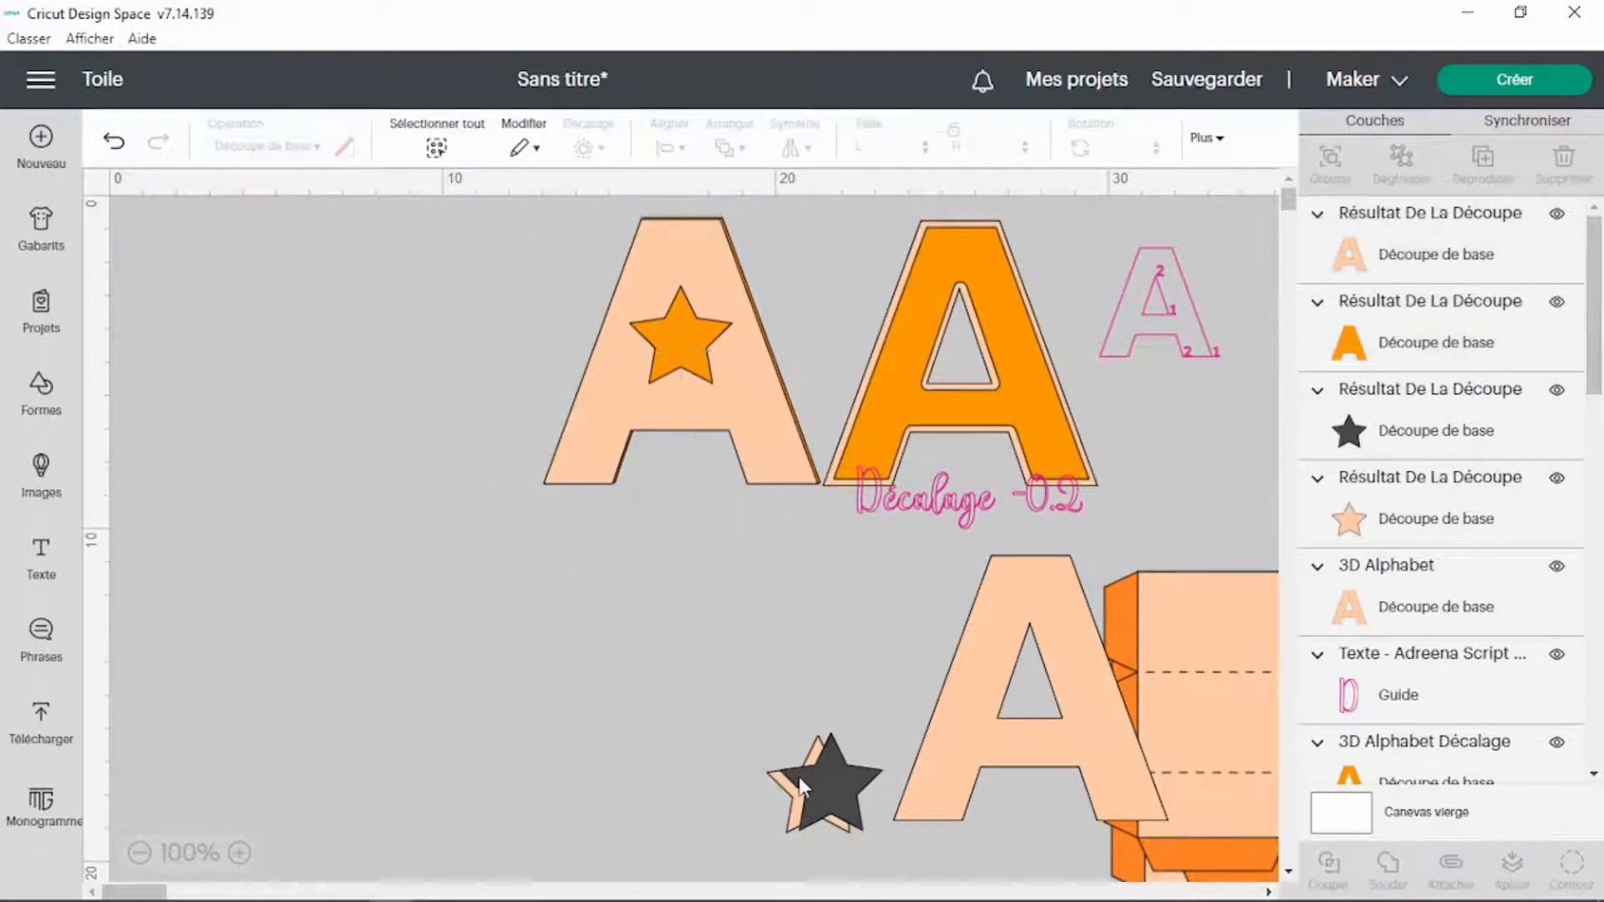
left_click_drag(798, 775, 648, 764)
Add a new text object and place it just below the cut star pieces.
left_click(52, 564)
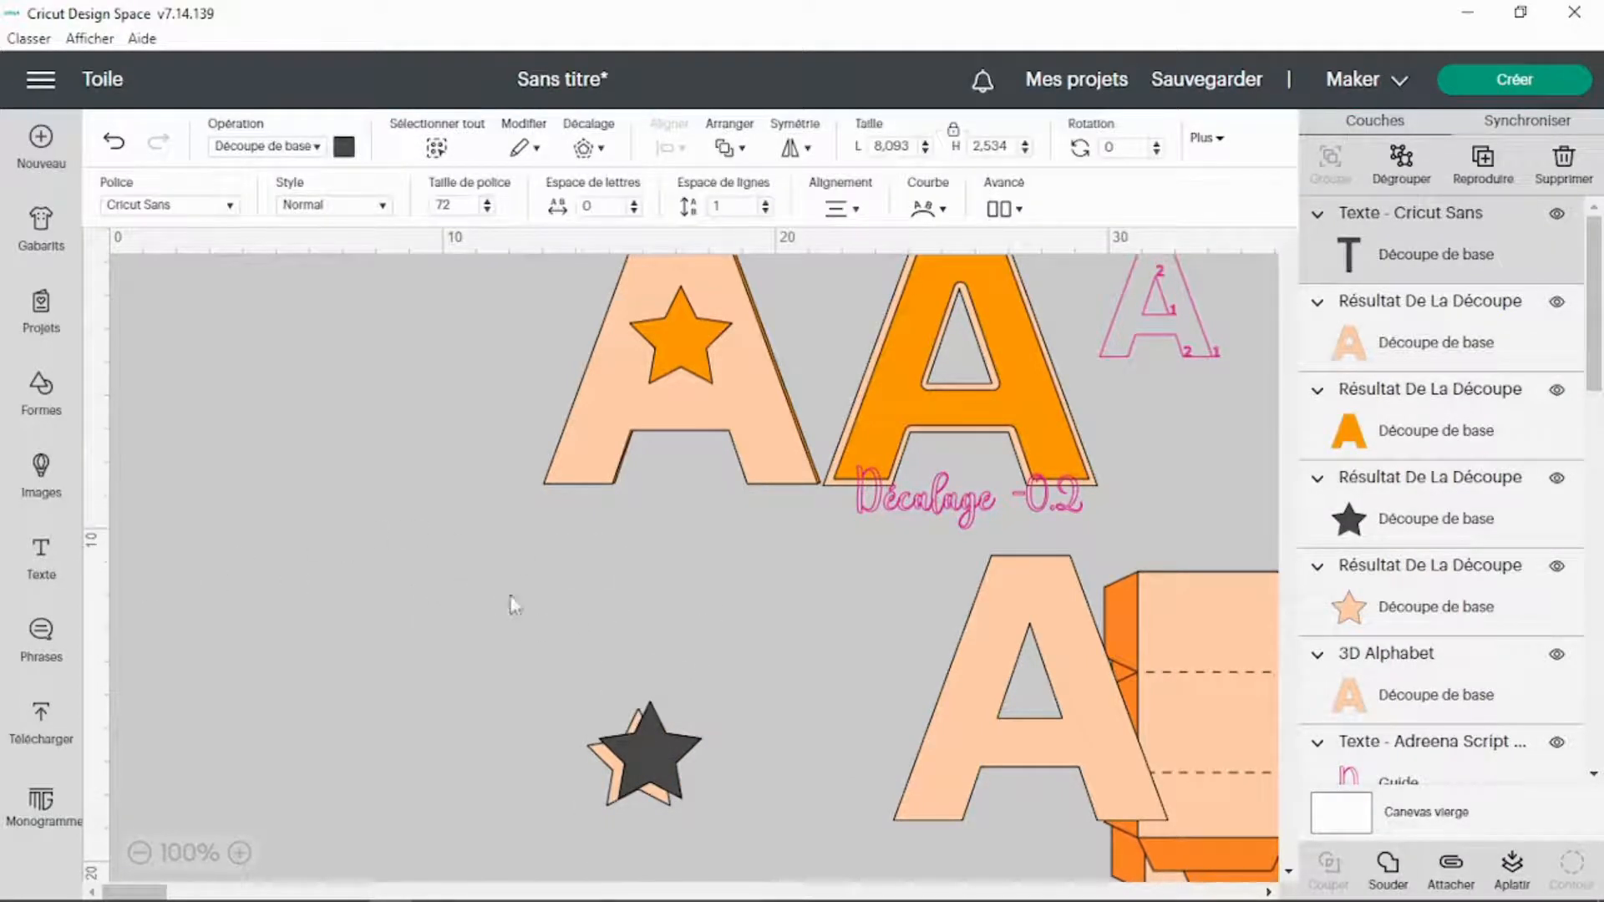
left_click(1377, 233)
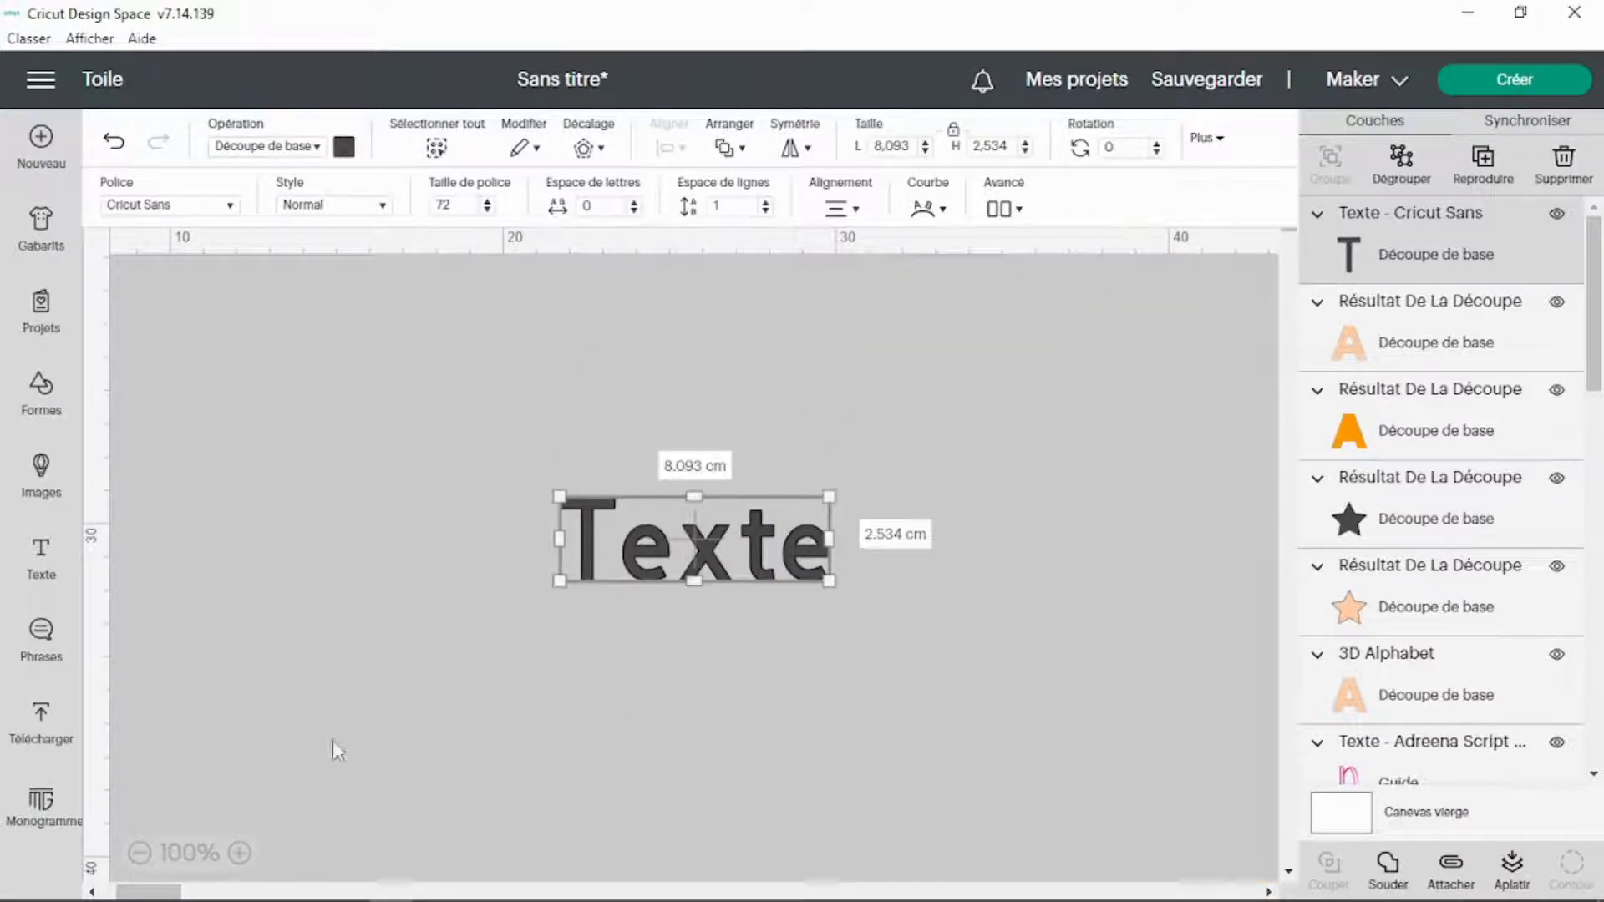
left_click(140, 852)
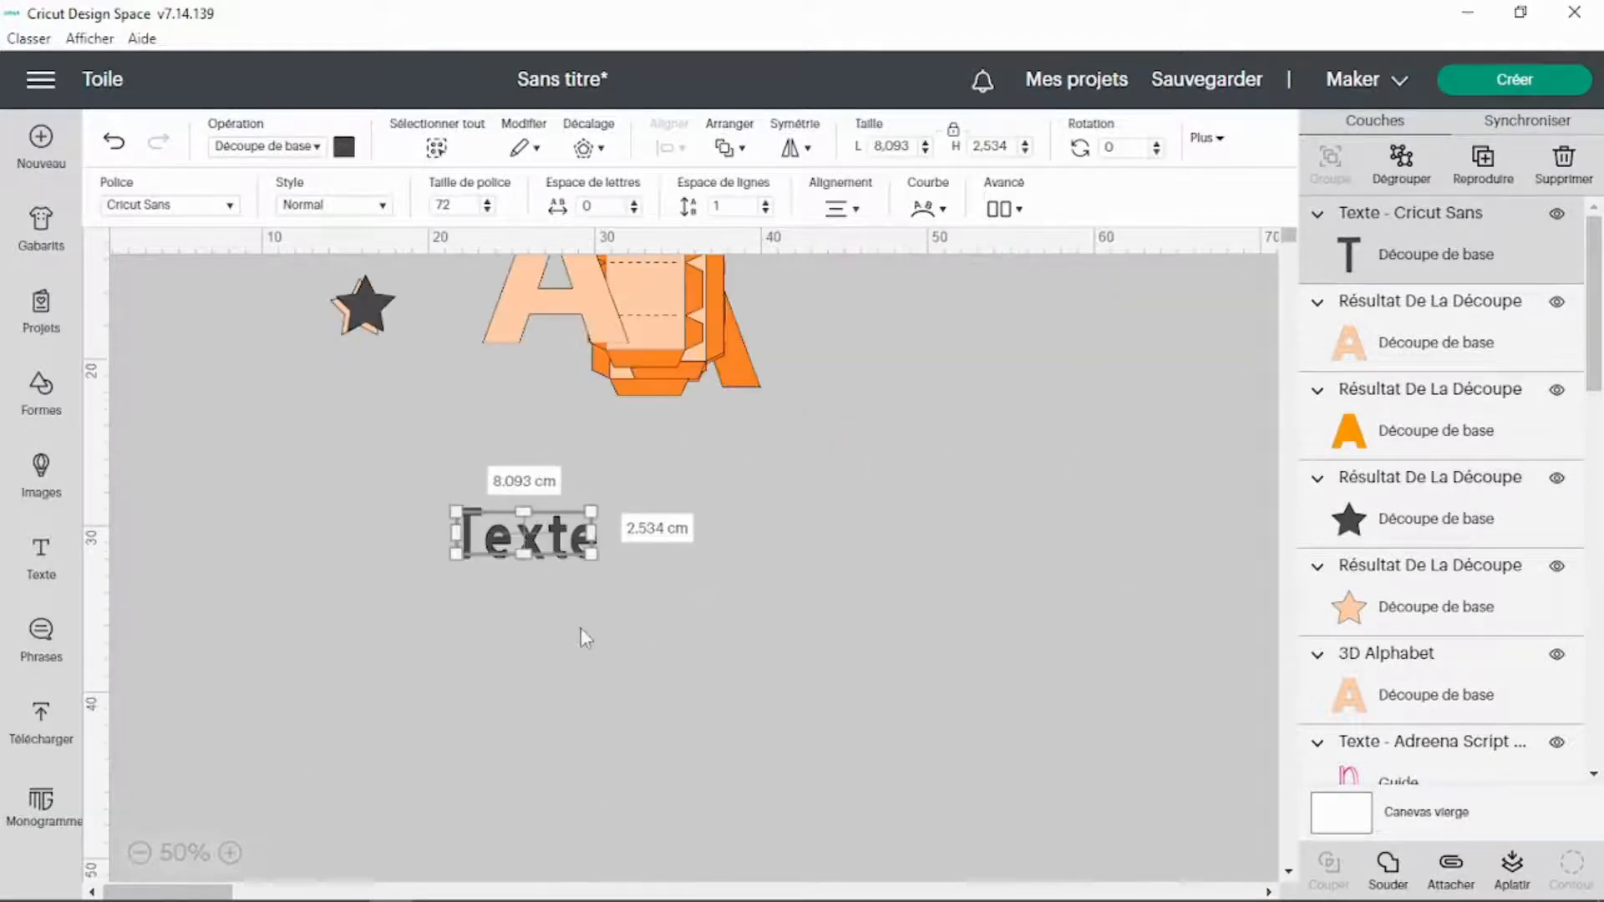
scroll(580, 628, "up", 3)
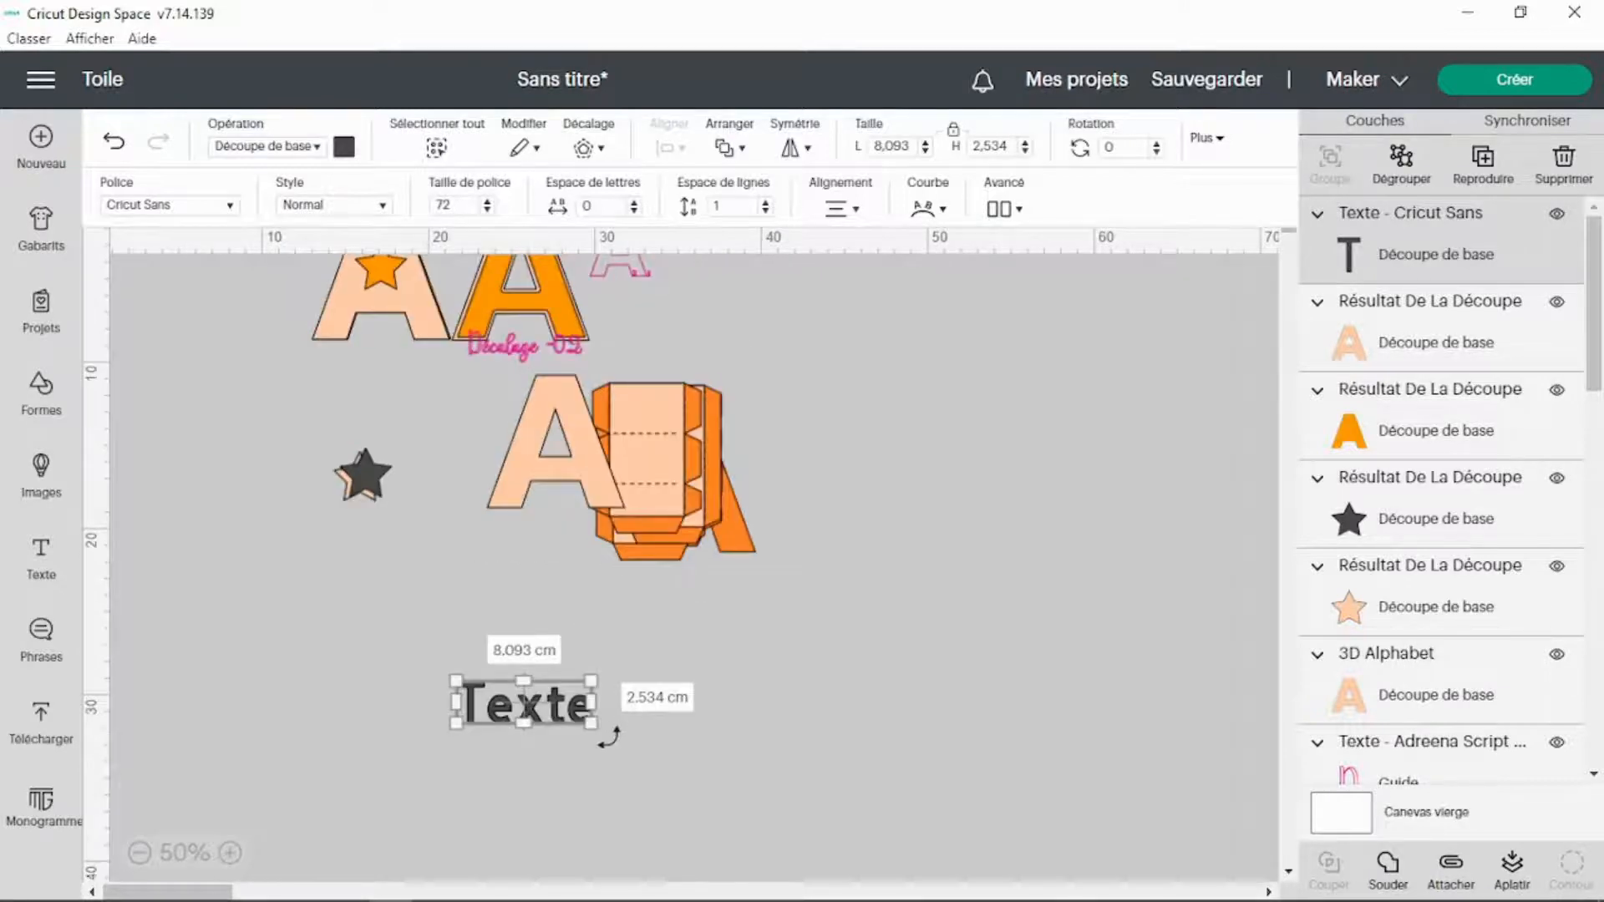
left_click(743, 632)
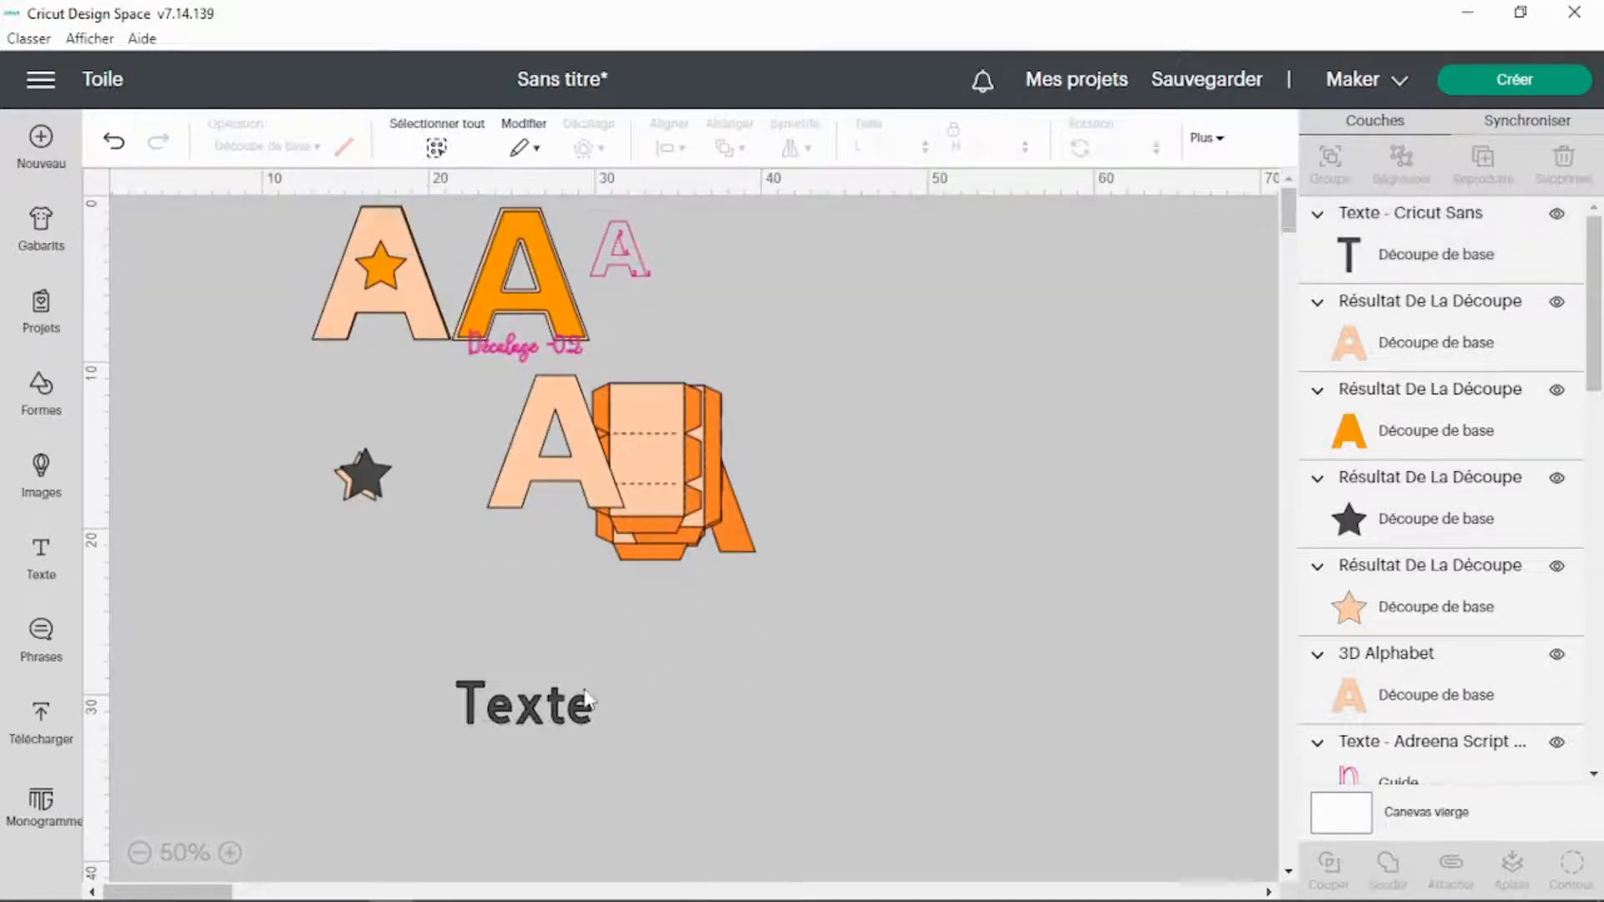
left_click_drag(527, 710, 316, 577)
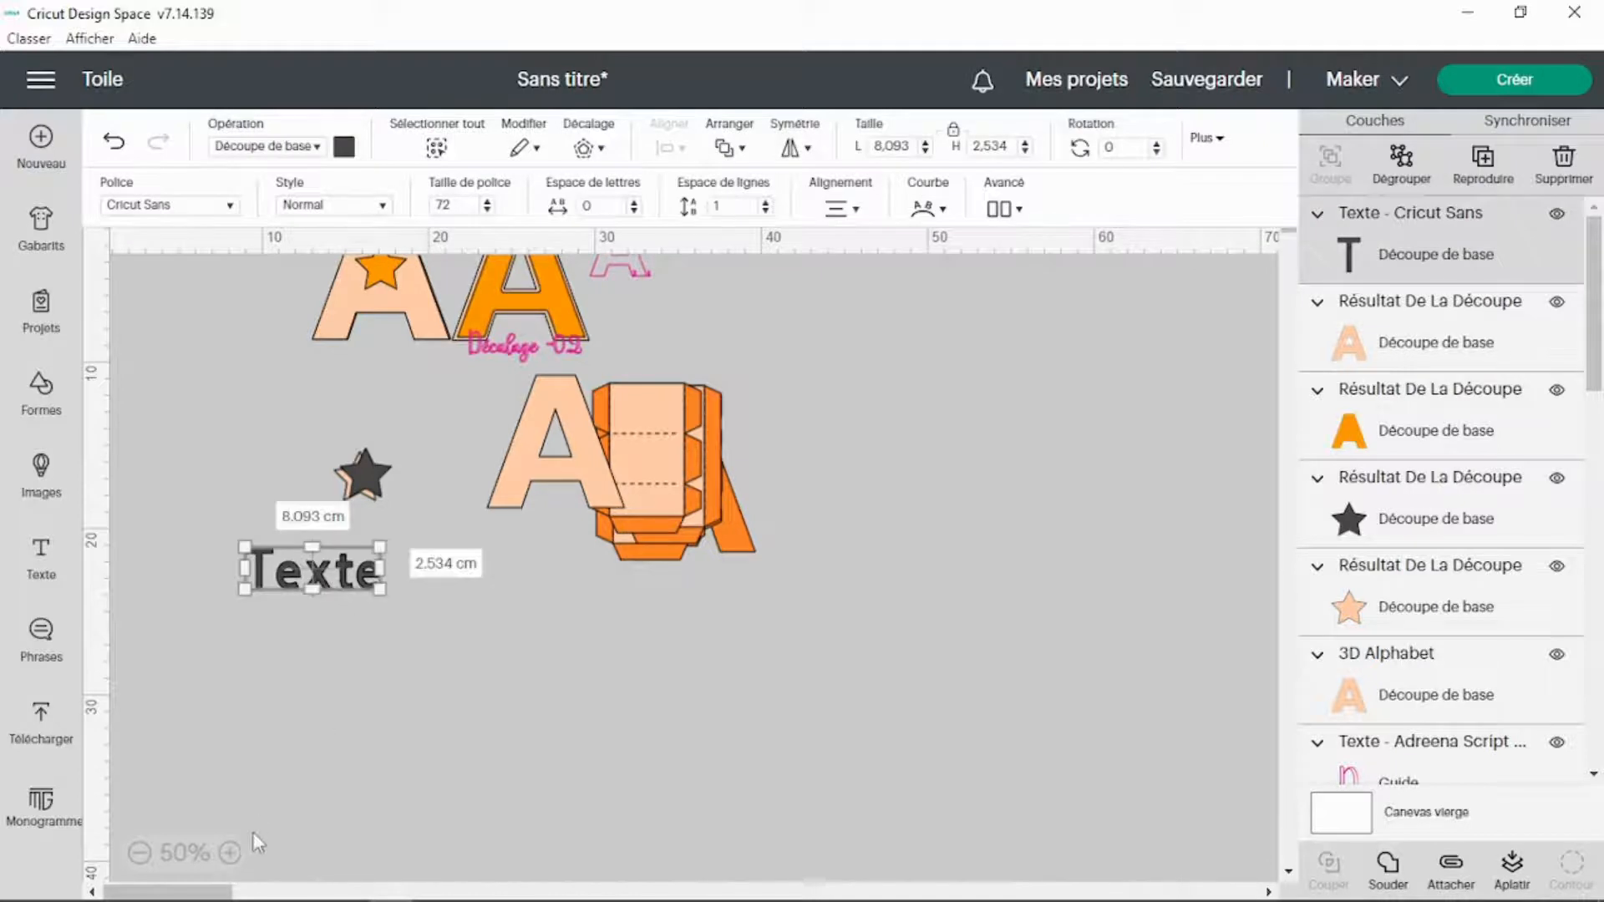
Move the text object up between the stacked star A and the cut star pieces.
left_click(230, 853)
left_click(231, 853)
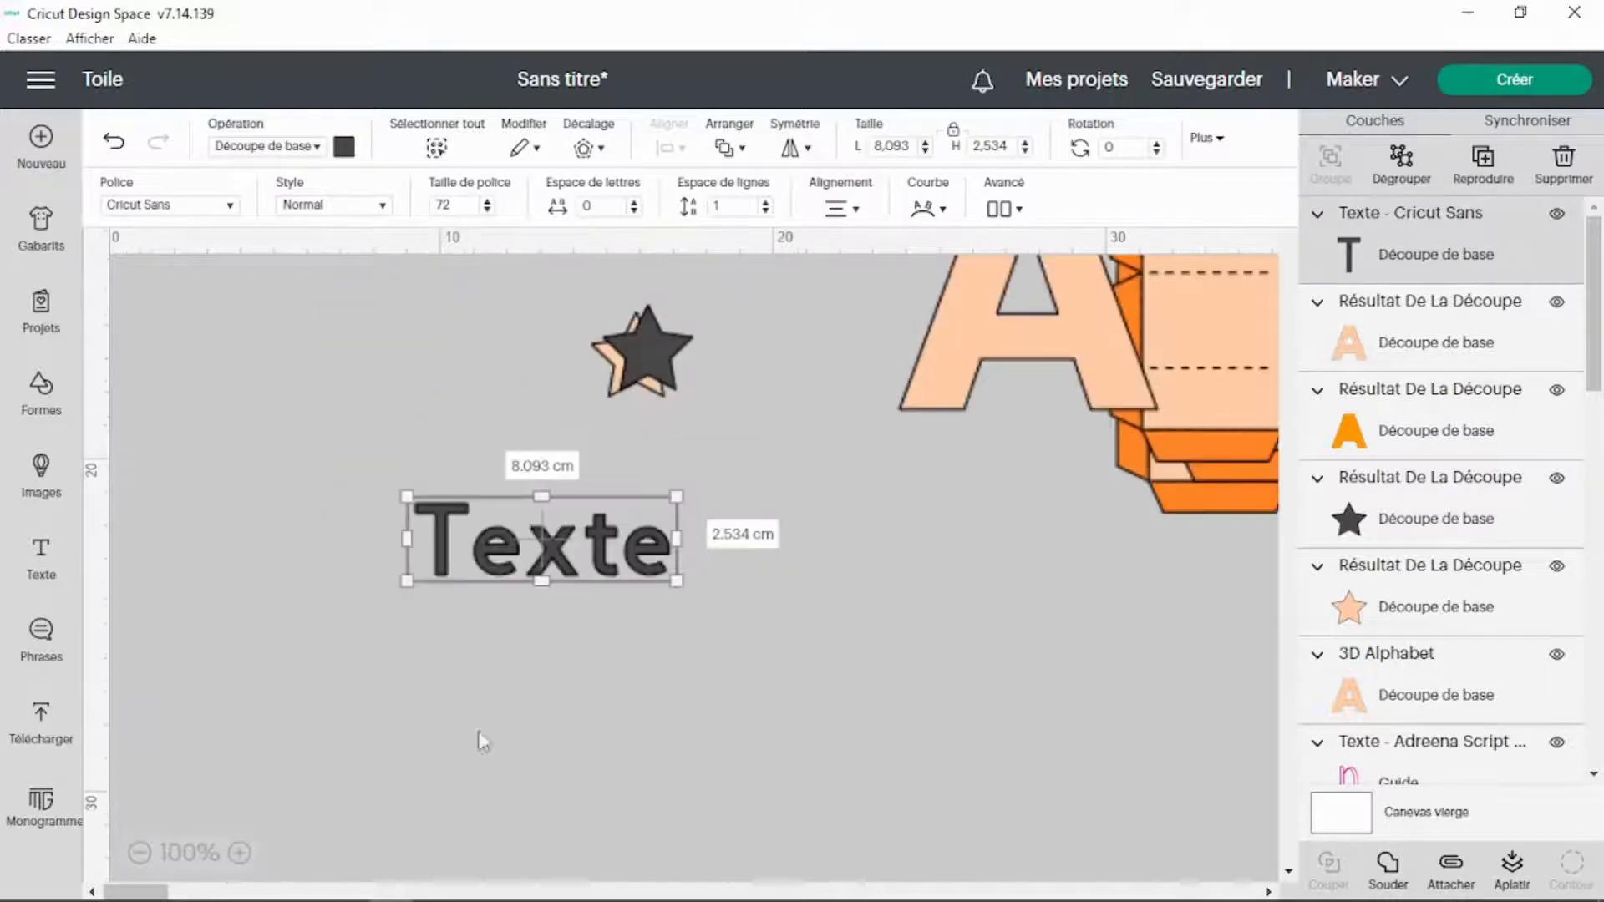
scroll(772, 595, "up", 3)
scroll(772, 595, "down", 1)
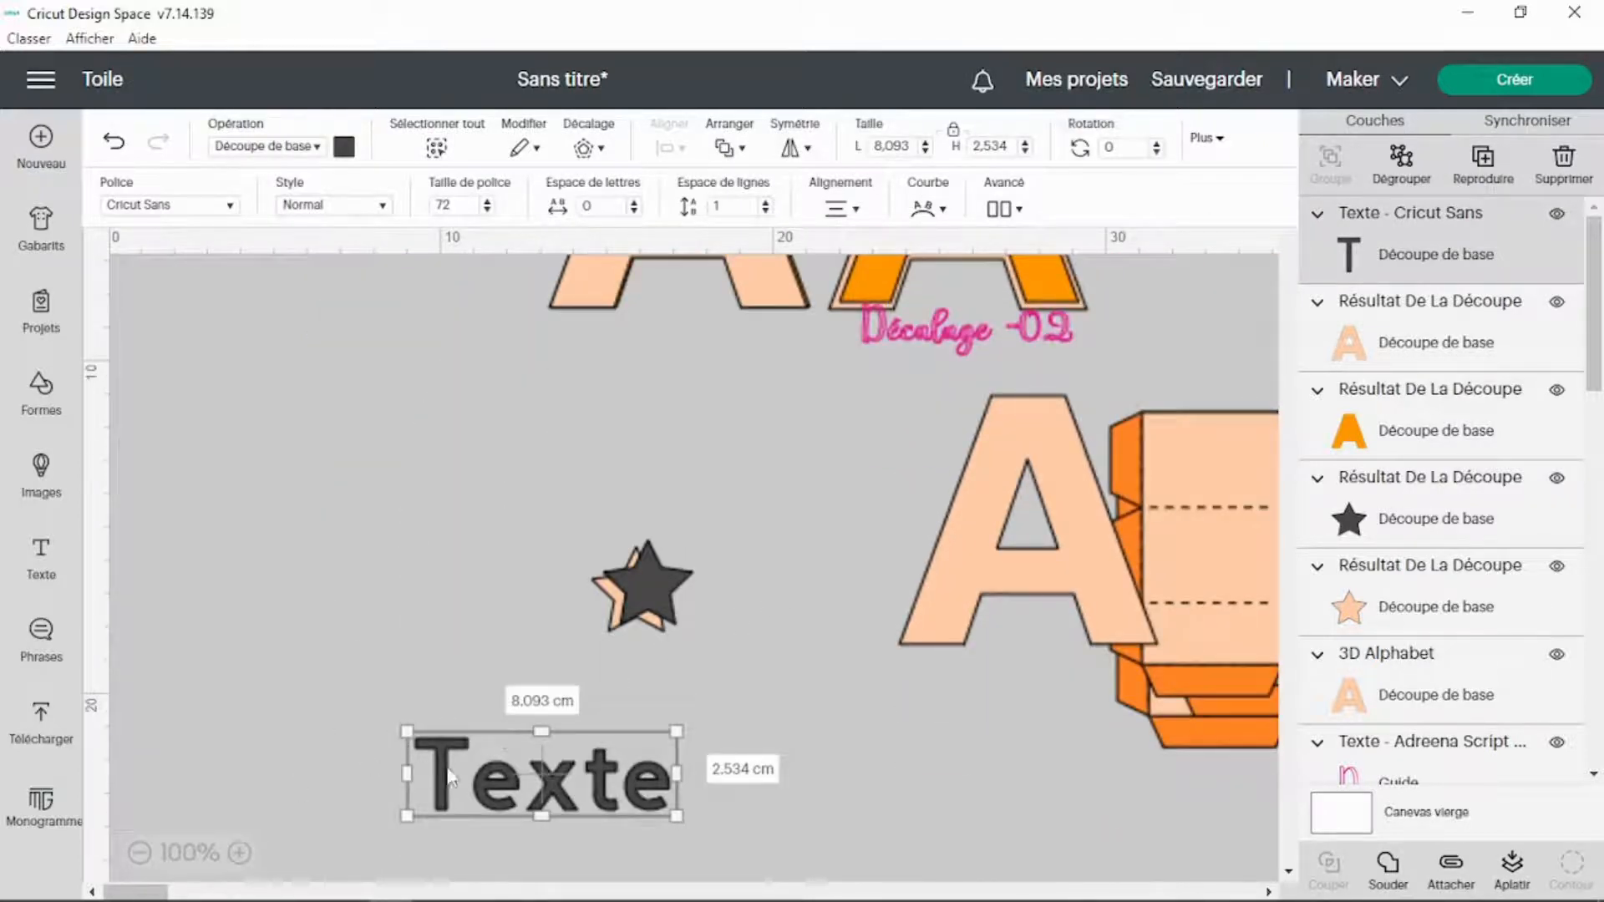
left_click_drag(443, 773, 459, 437)
scroll(709, 566, "up", 1)
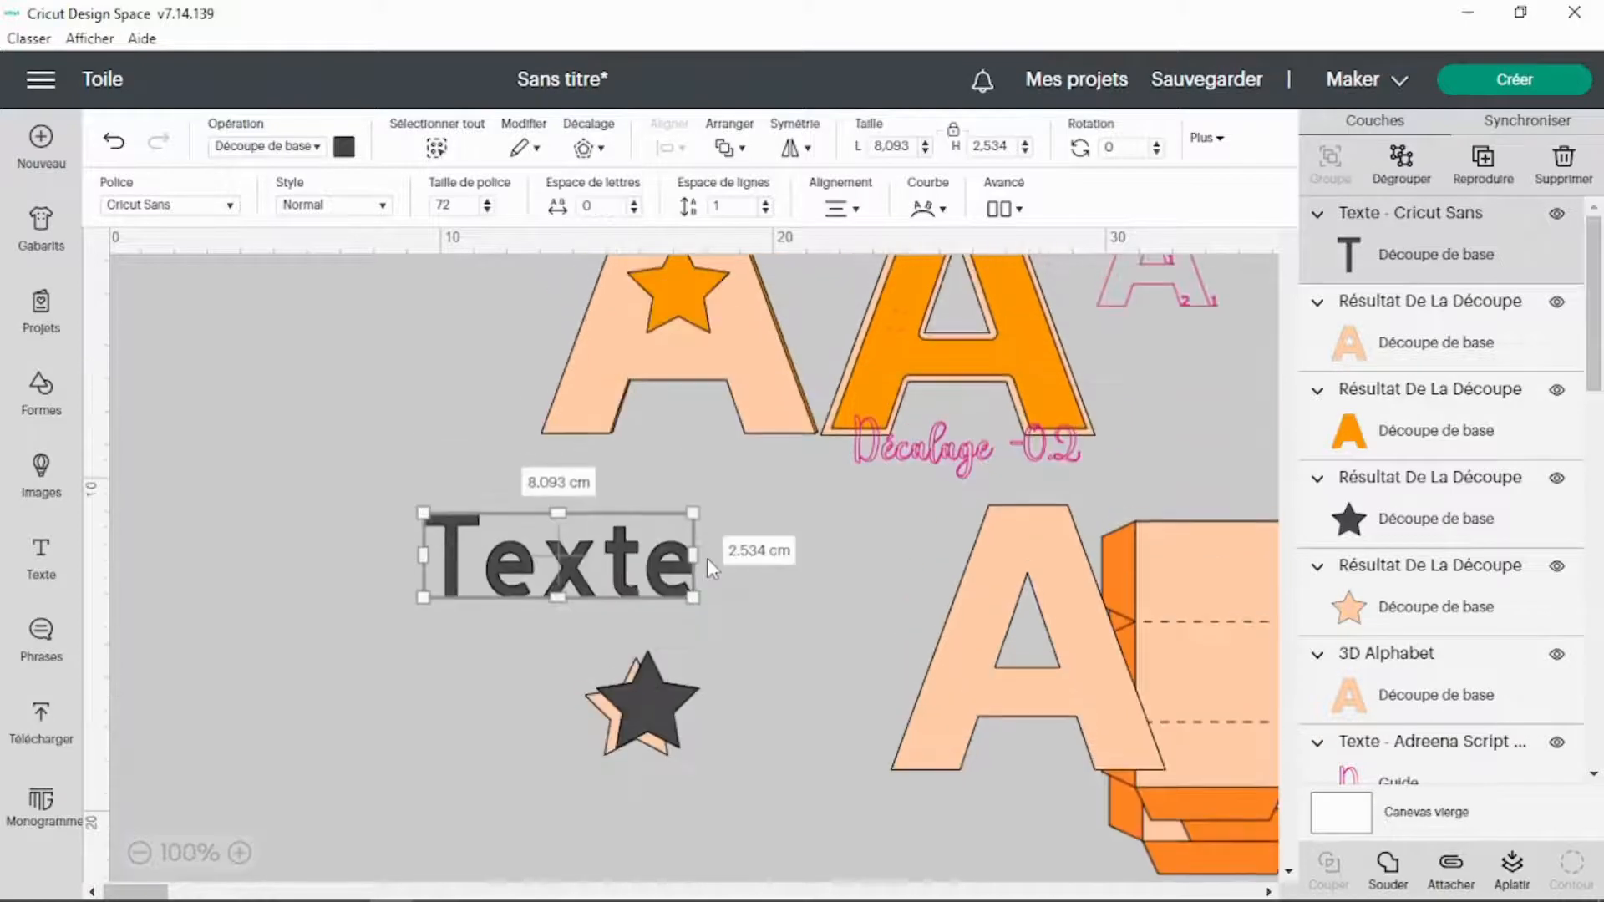
Replace the placeholder text with "masquer contour interne".
double_click(591, 565)
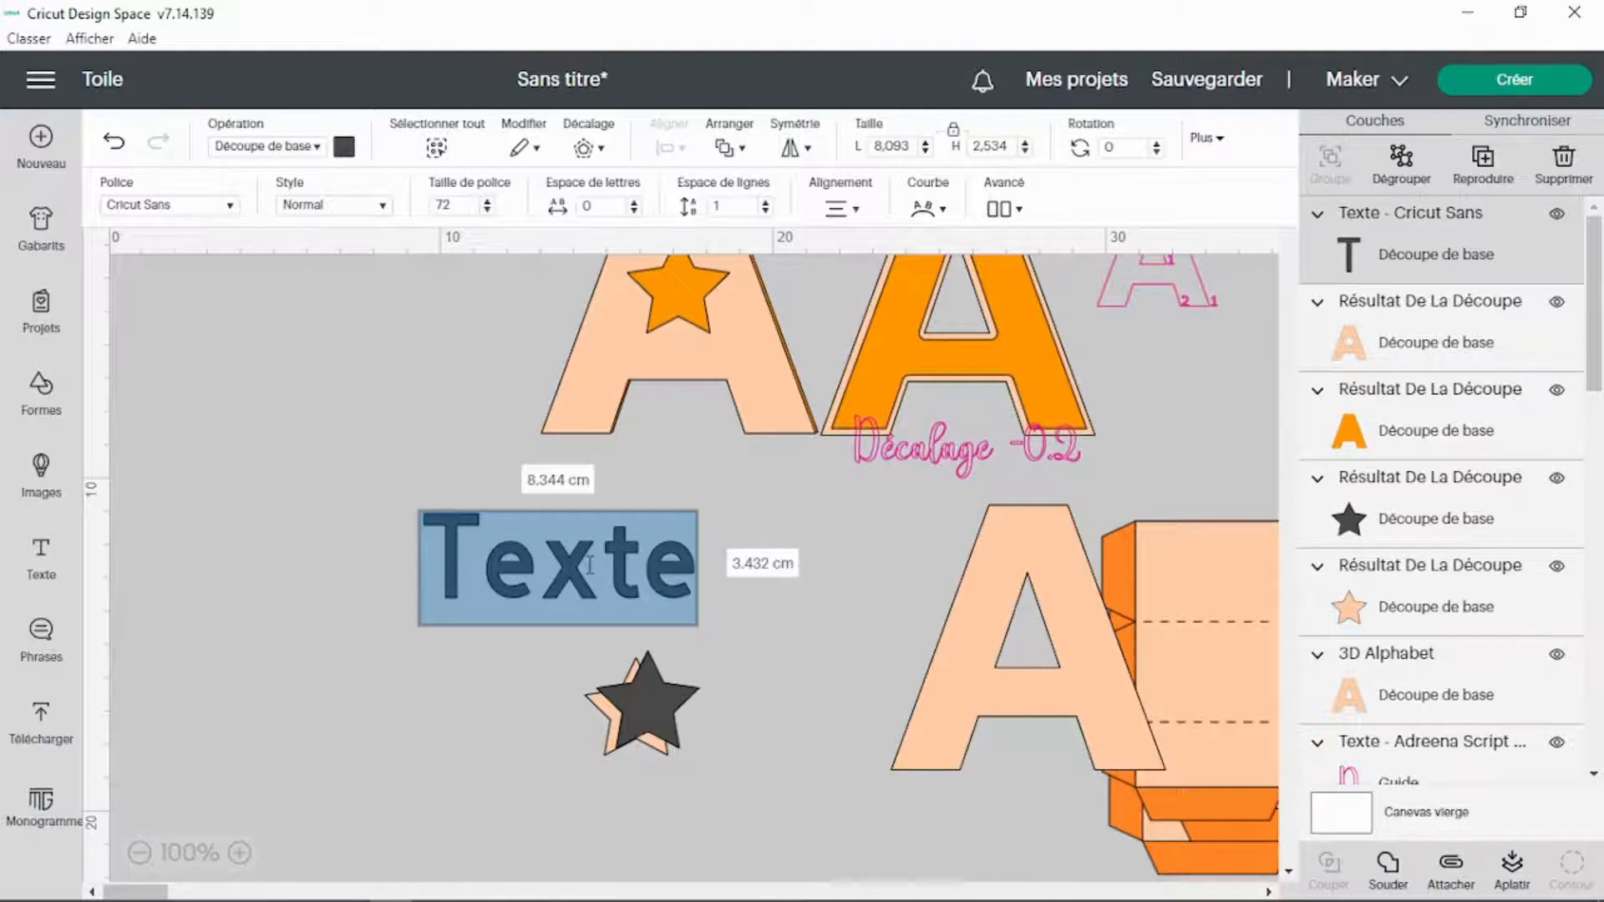
type("Contou")
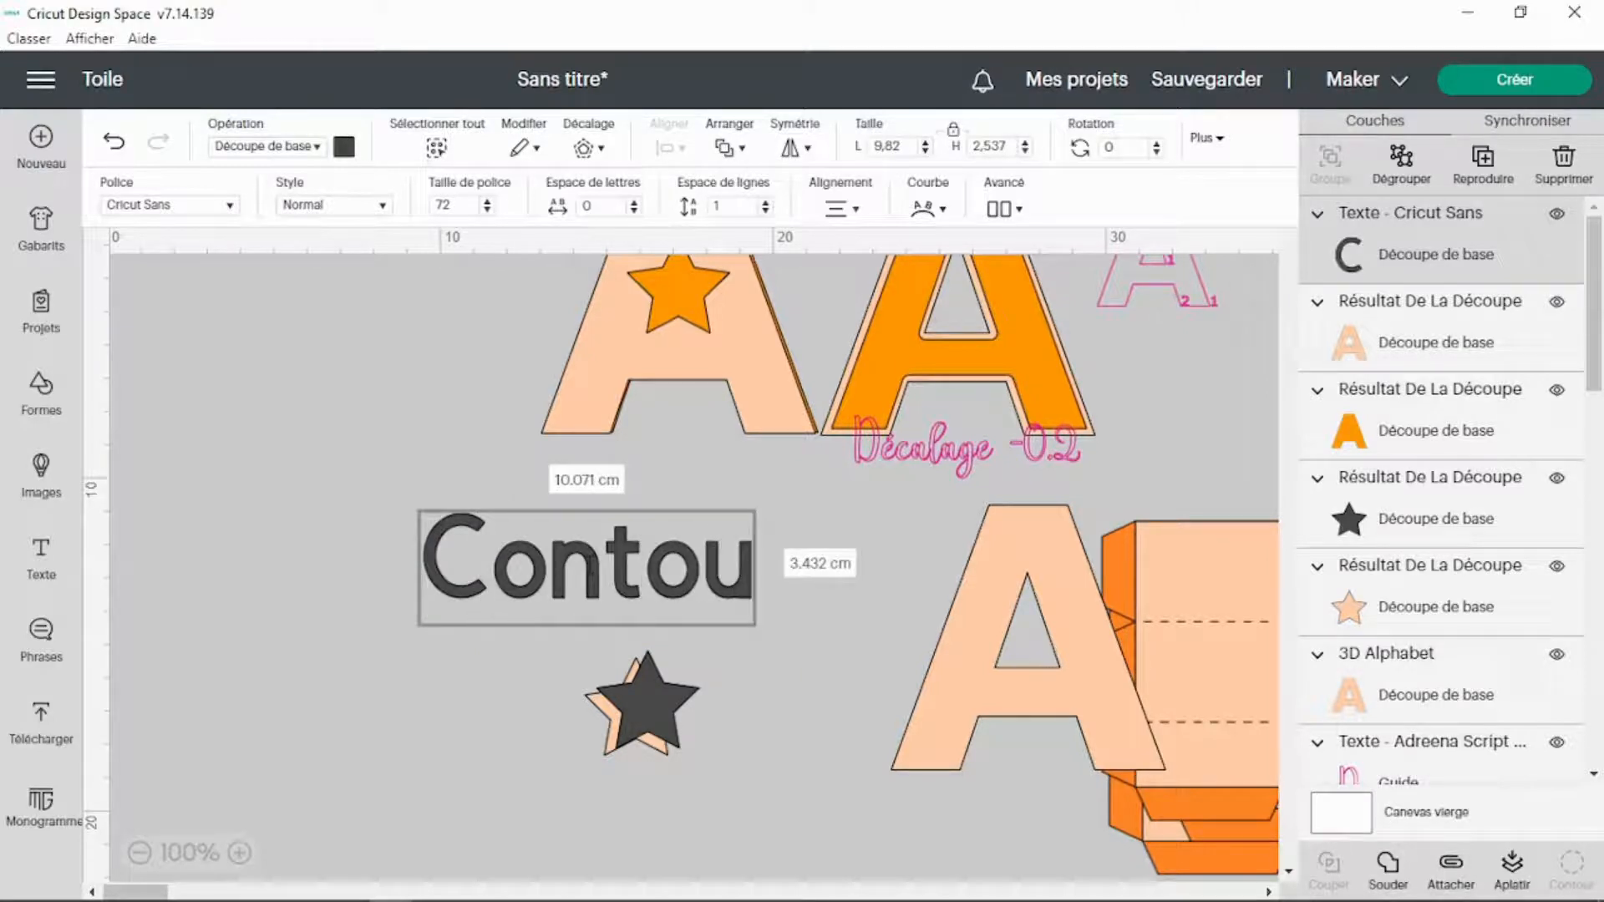
key("BackSpace")
key("BackSpace")
key("BackSpace")
key("BackSpace")
key("BackSpace")
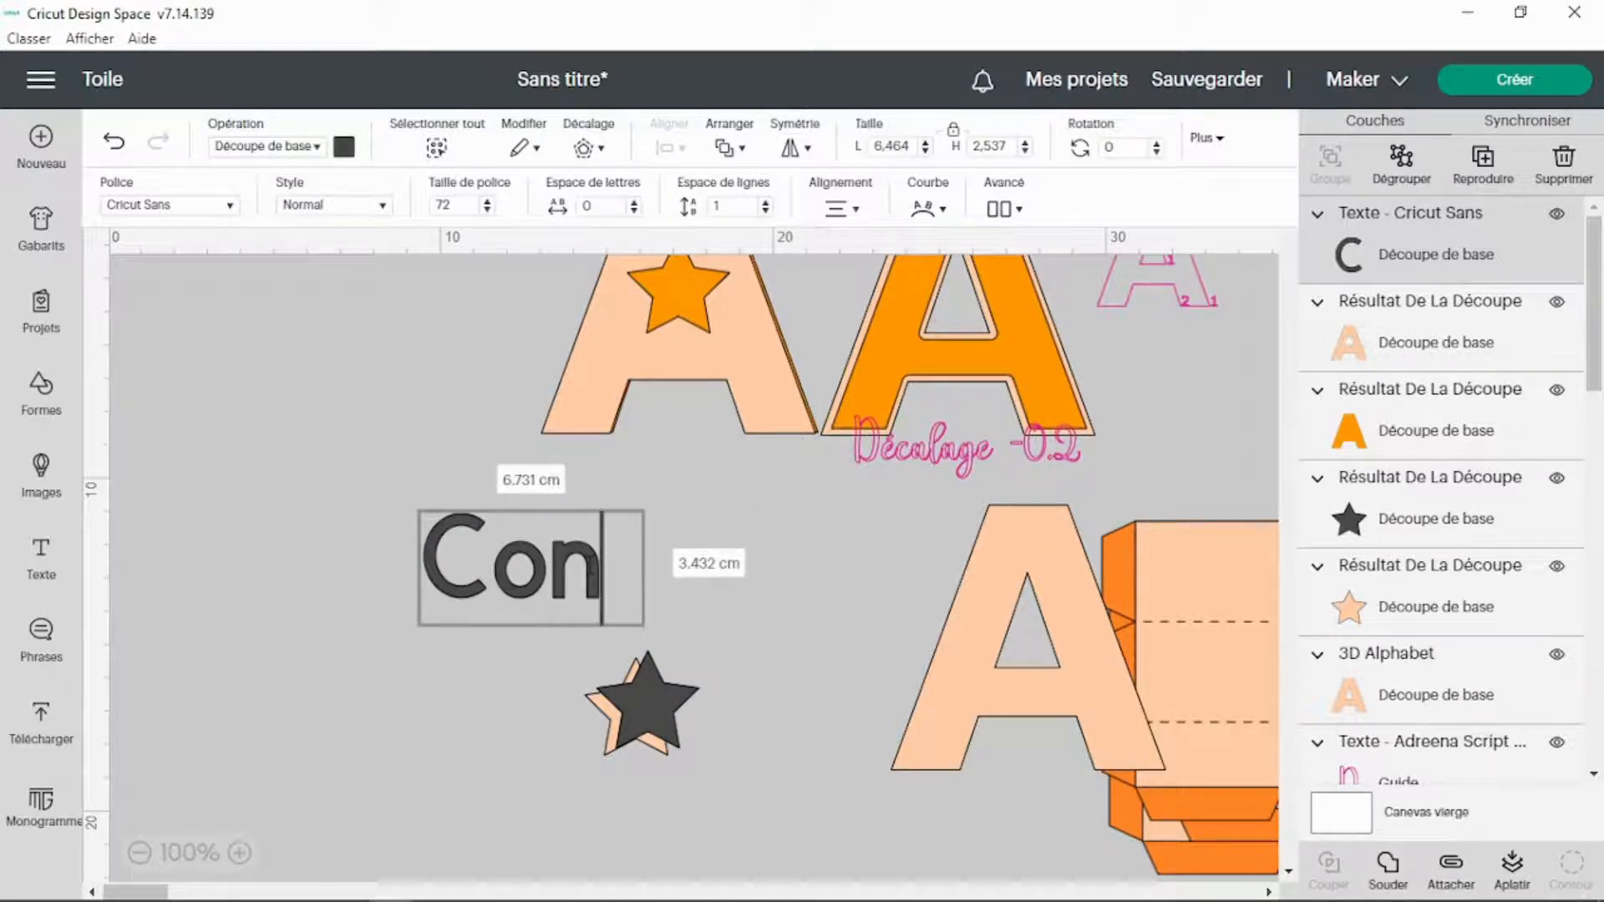
key("BackSpace")
type("mas")
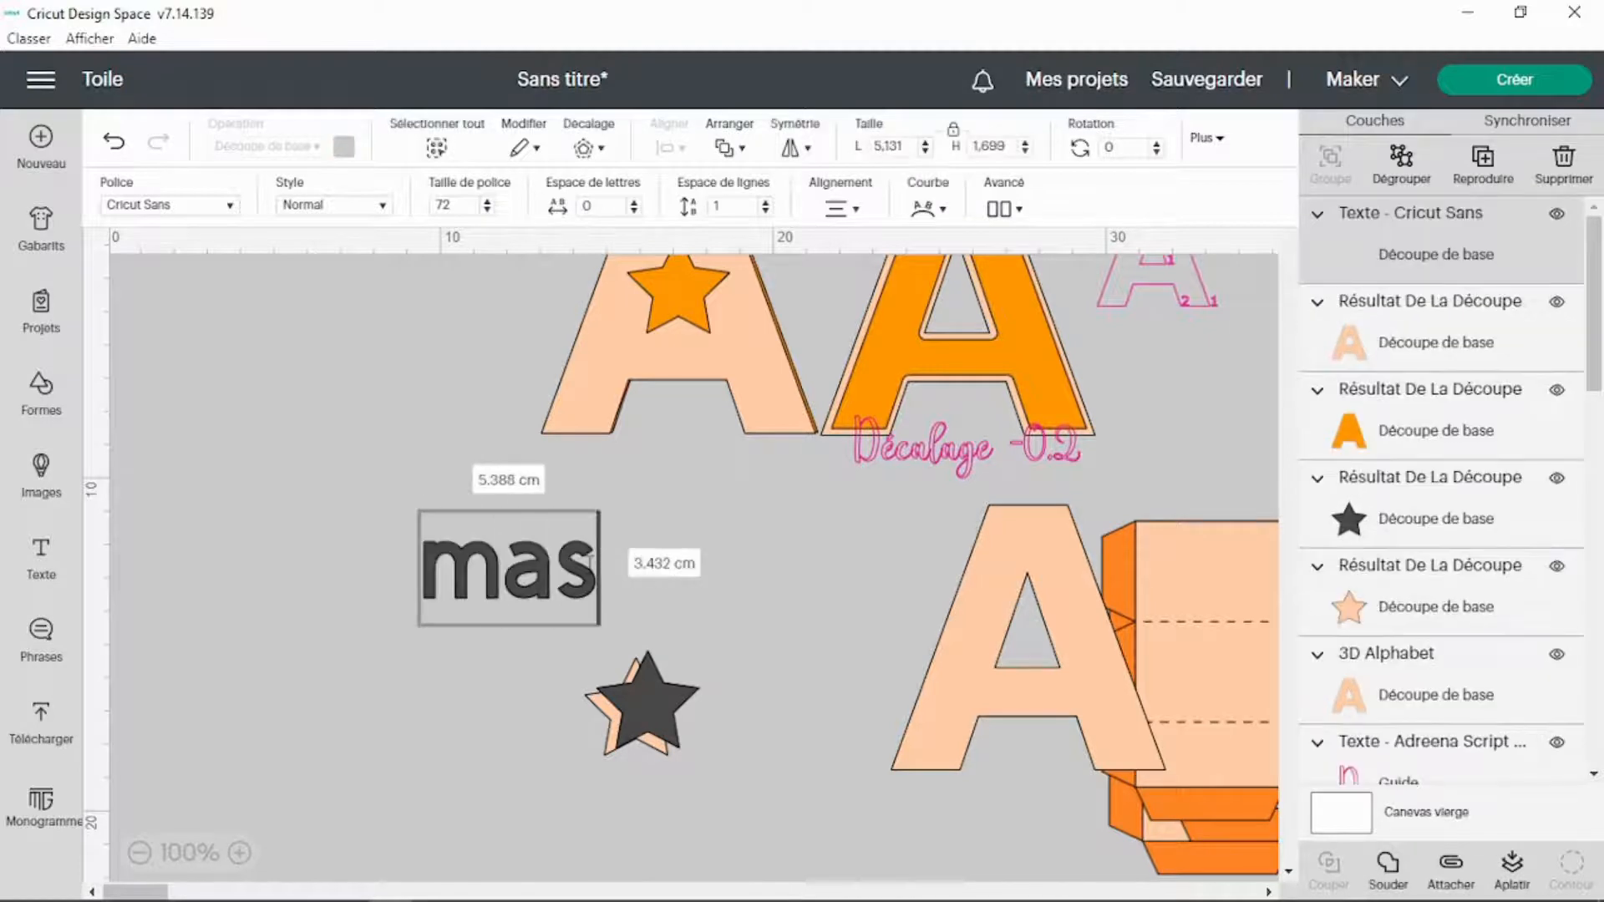
type("quer contour")
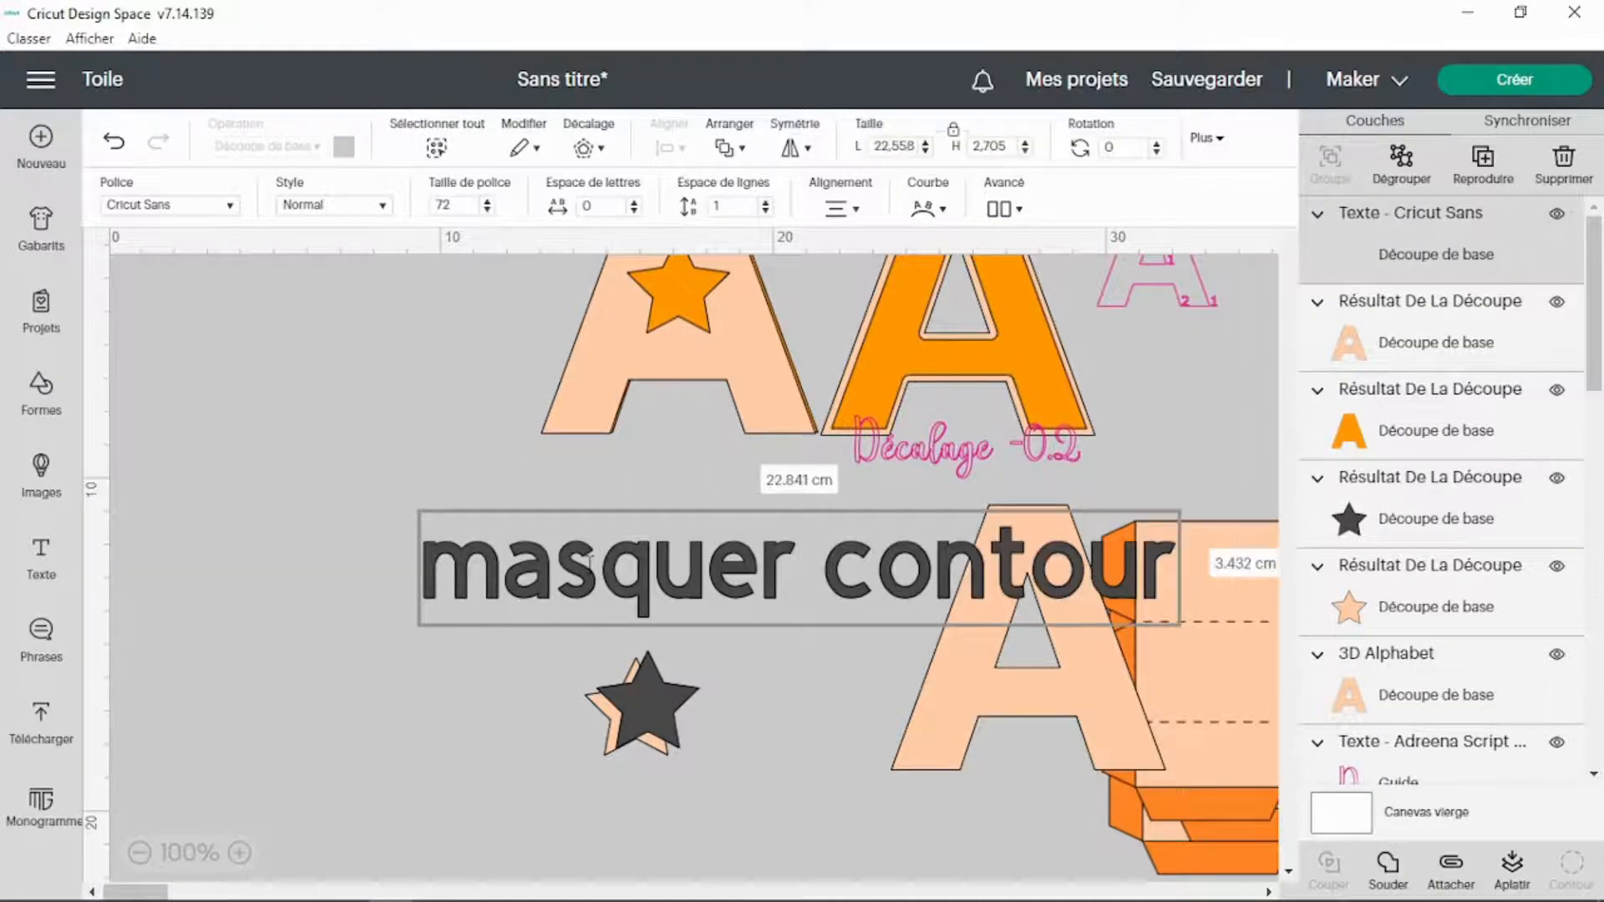
type(" interne")
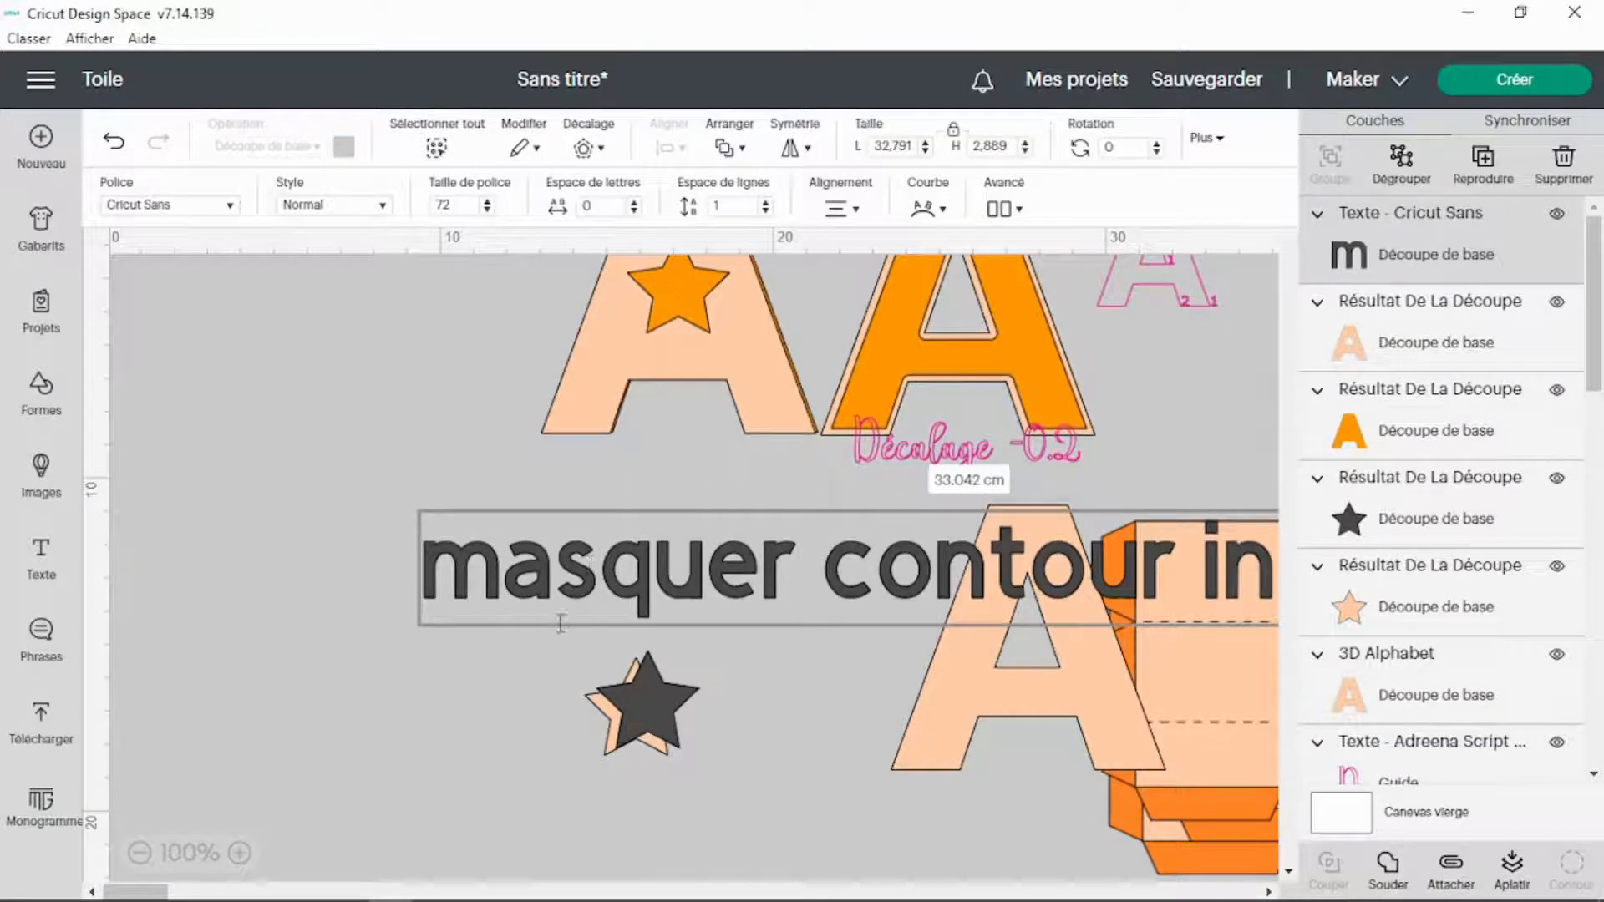
Open the font size of the "masquer contour interne" label for editing.
left_click(462, 204)
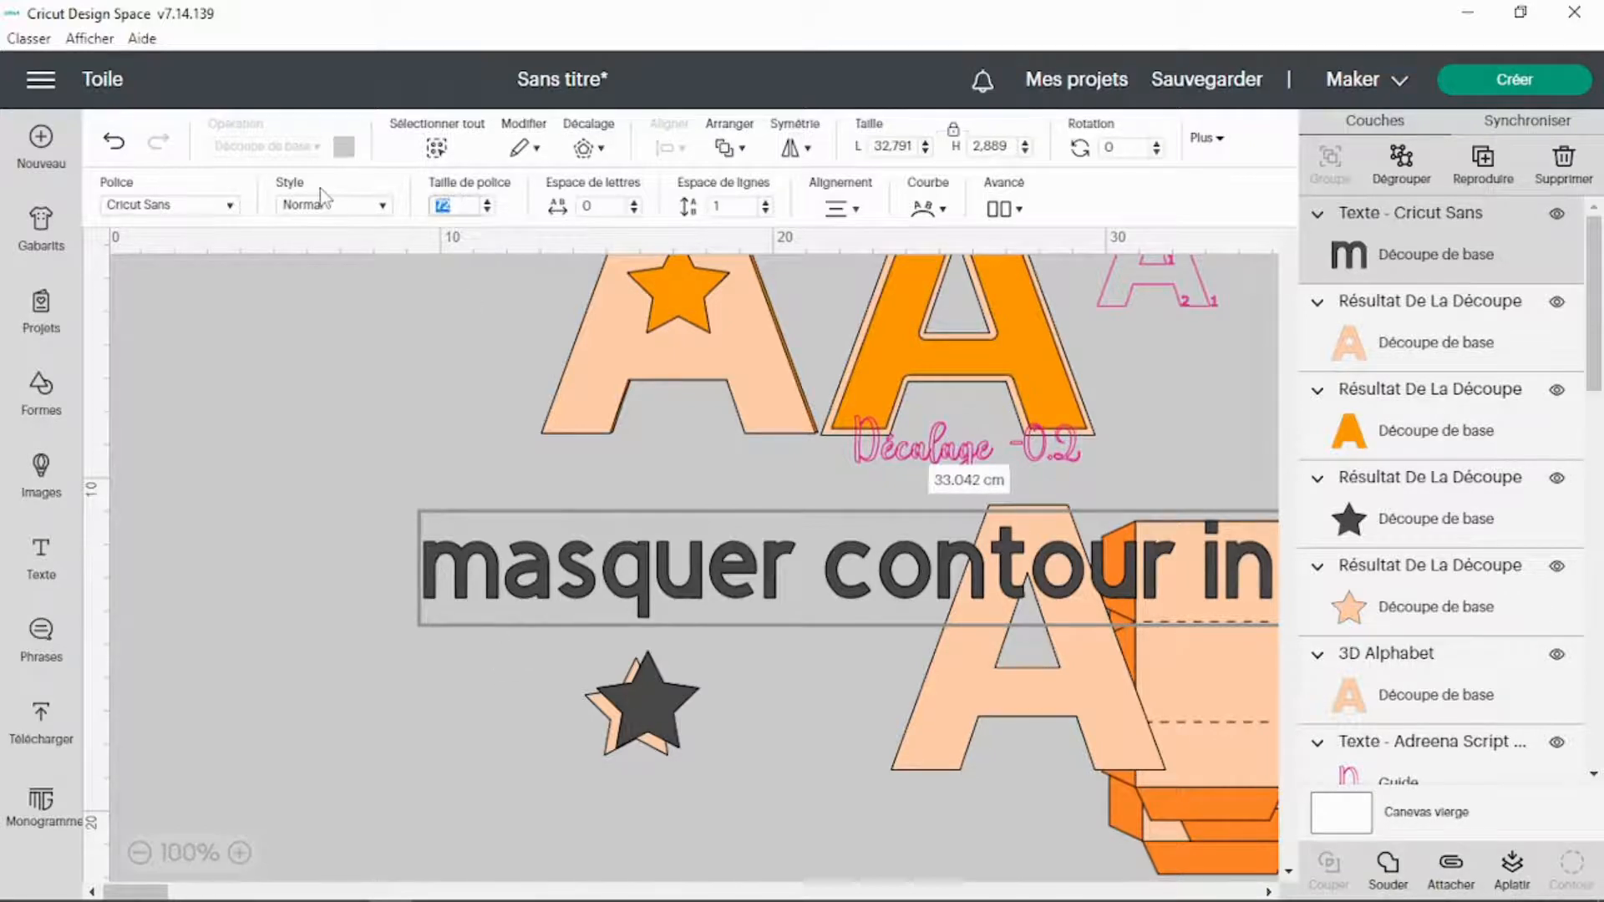